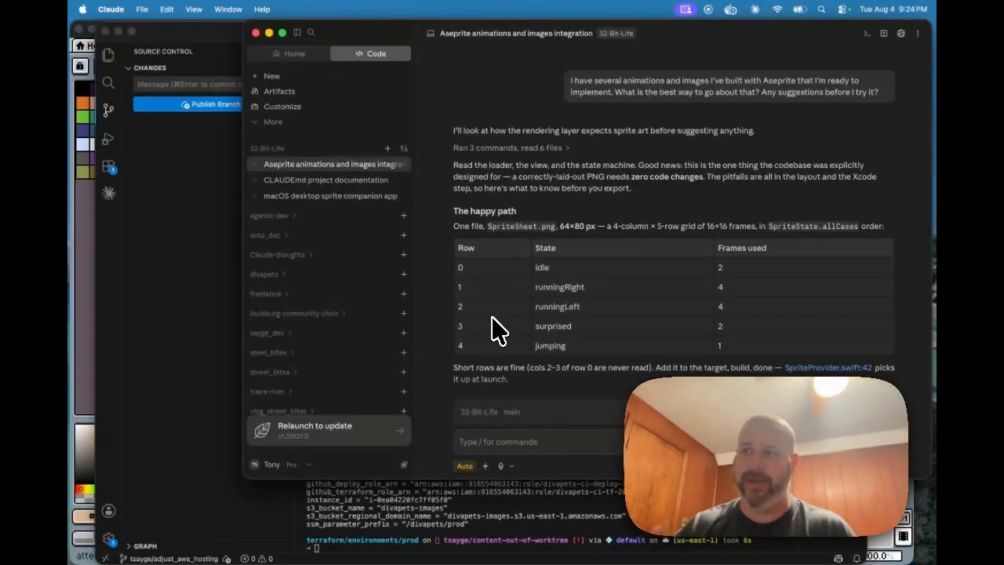
{"action": "scroll", "coordinate": [534, 158], "scroll_direction": "down", "scroll_amount": 5}
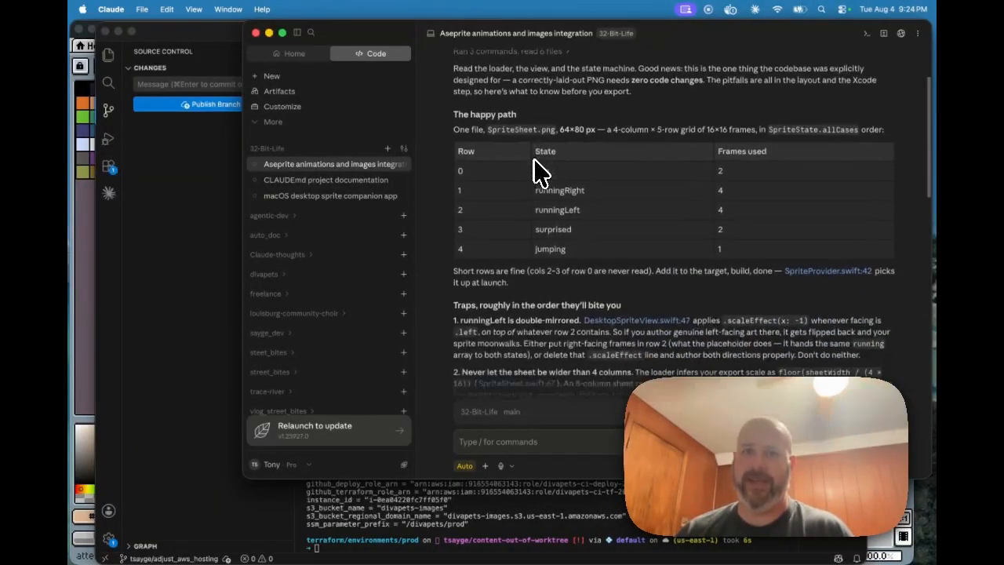
{"action": "scroll", "coordinate": [534, 159], "scroll_direction": "up", "scroll_amount": 5}
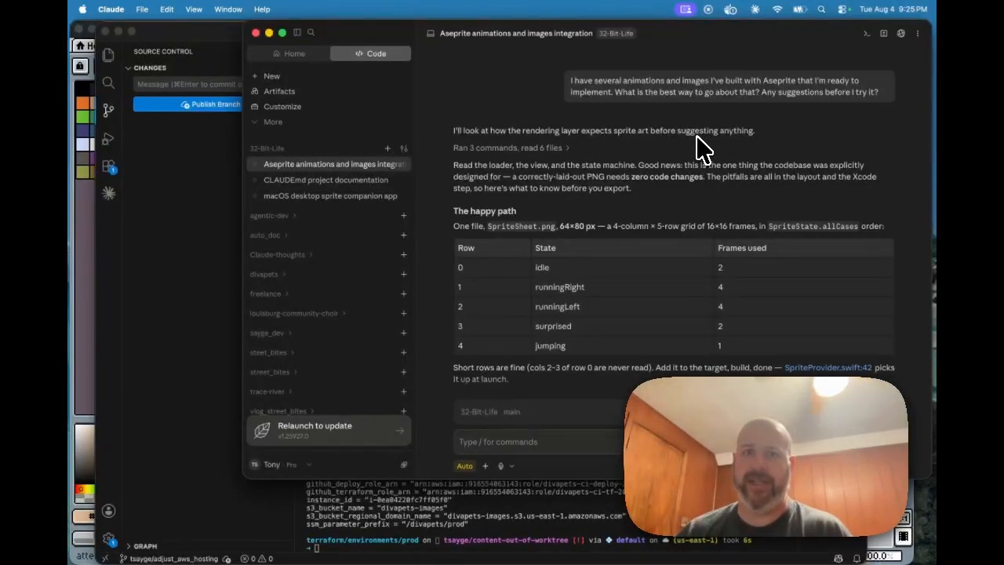
{"action": "scroll", "coordinate": [696, 137], "scroll_direction": "down", "scroll_amount": 2}
{"action": "scroll", "coordinate": [697, 138], "scroll_direction": "down", "scroll_amount": 1}
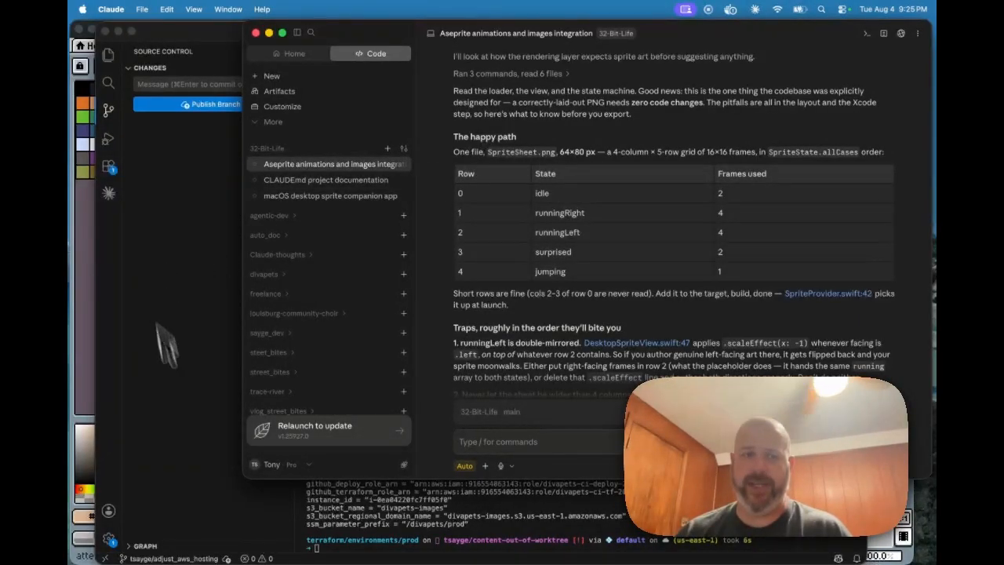
Step: Reopen ~/projects/32-Bit-Life from Open Recent in VS Code, then return to the Claude chat
{"action": "mouse_move", "coordinate": [263, 563]}
{"action": "left_click", "coordinate": [428, 541]}
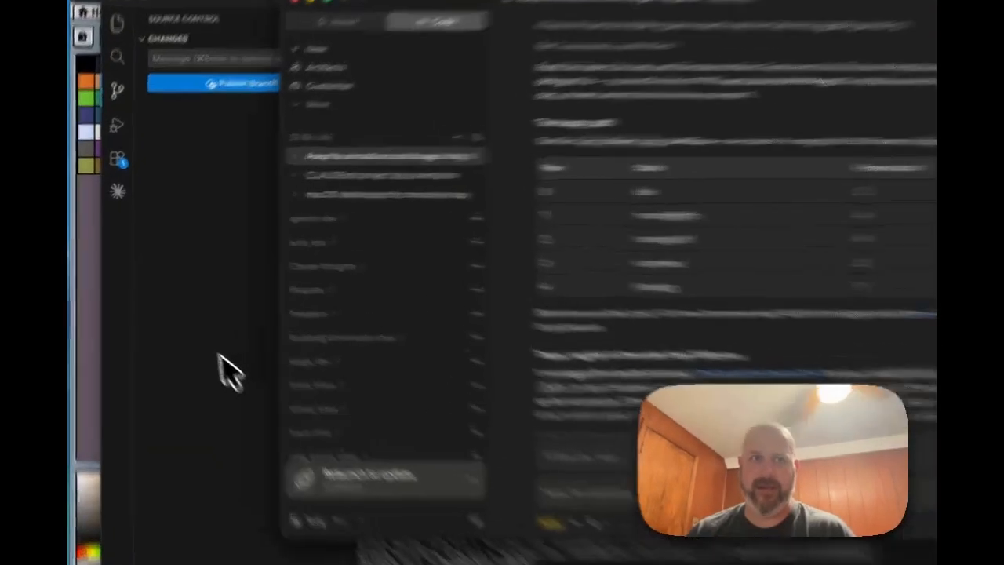
{"action": "left_click", "coordinate": [134, 9]}
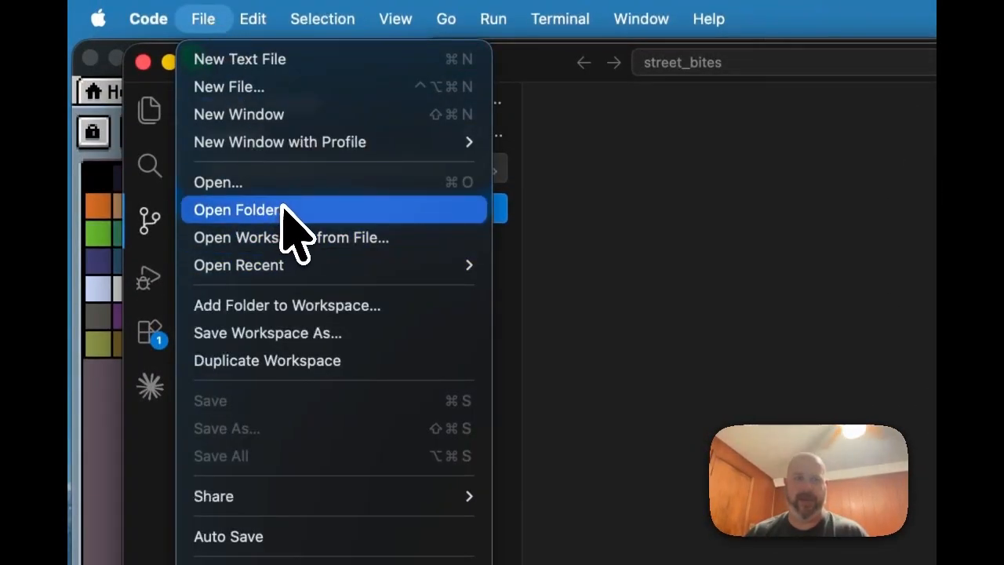
{"action": "mouse_move", "coordinate": [287, 265]}
{"action": "left_click", "coordinate": [601, 333]}
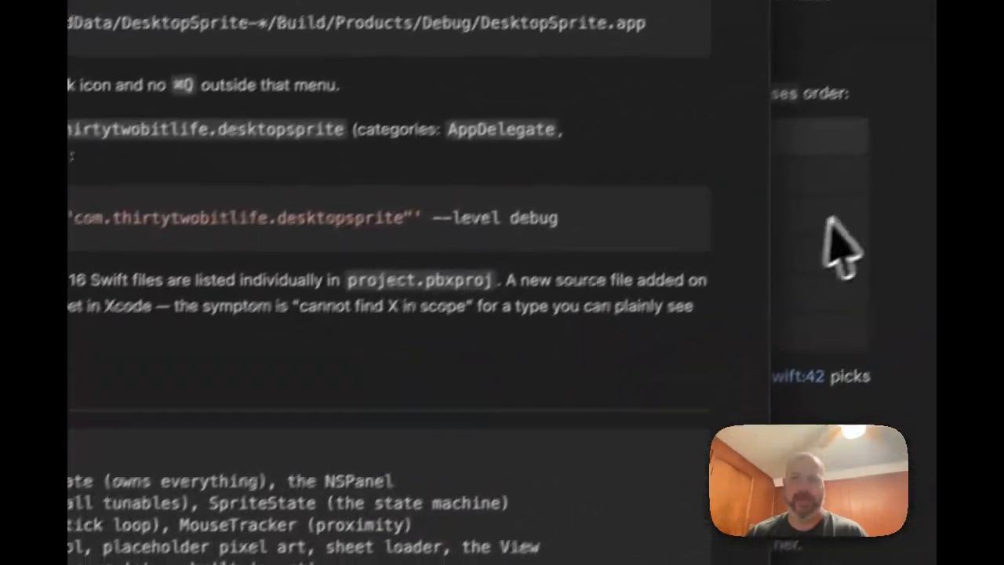
{"action": "left_click", "coordinate": [821, 214]}
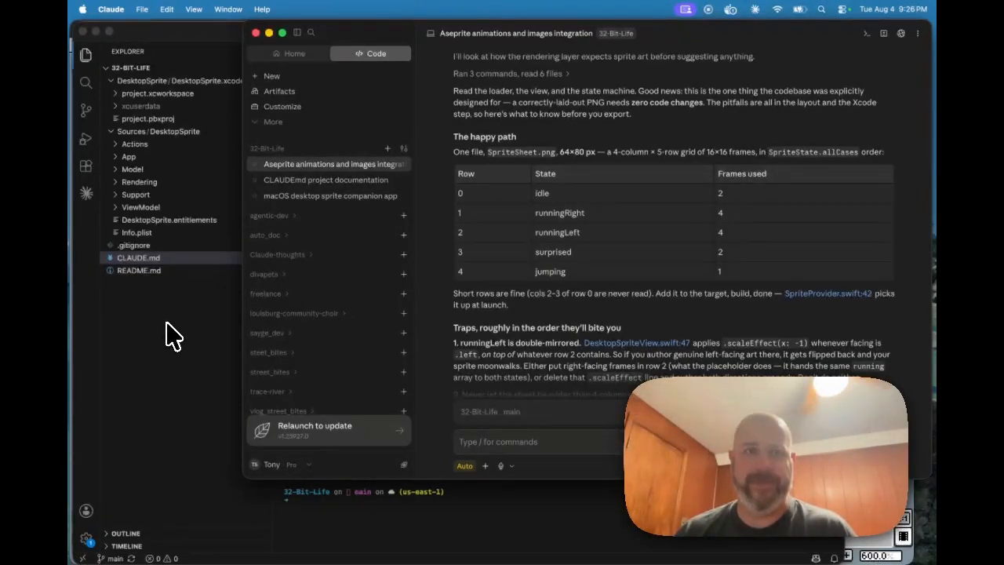
Step: Scroll Claude's reply and select the 'SpriteSheet.png' file name in the happy-path text
{"action": "scroll", "coordinate": [619, 212], "scroll_direction": "down", "scroll_amount": 1}
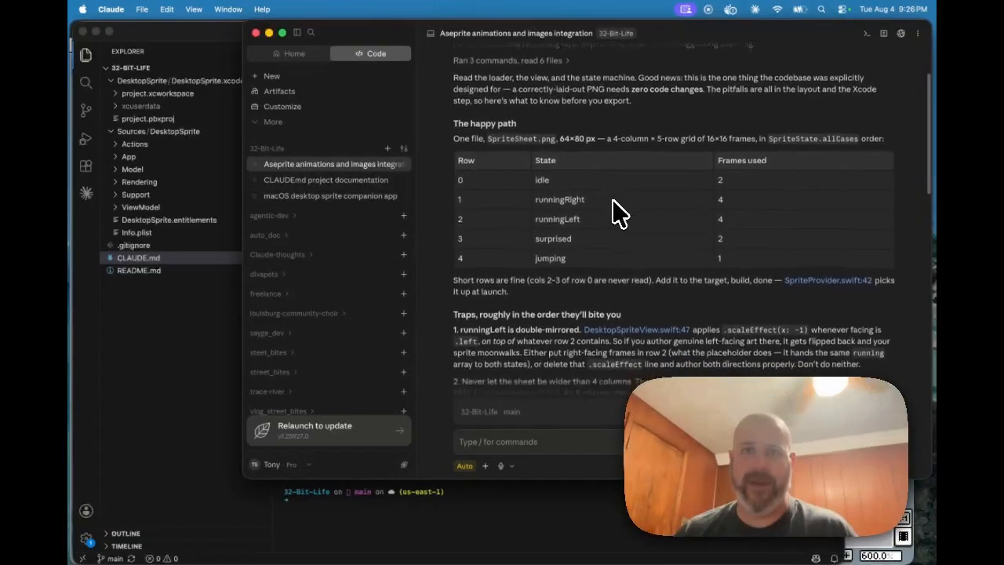
{"action": "scroll", "coordinate": [612, 201], "scroll_direction": "down", "scroll_amount": 1}
{"action": "left_click_drag", "start_coordinate": [494, 131], "coordinate": [560, 124]}
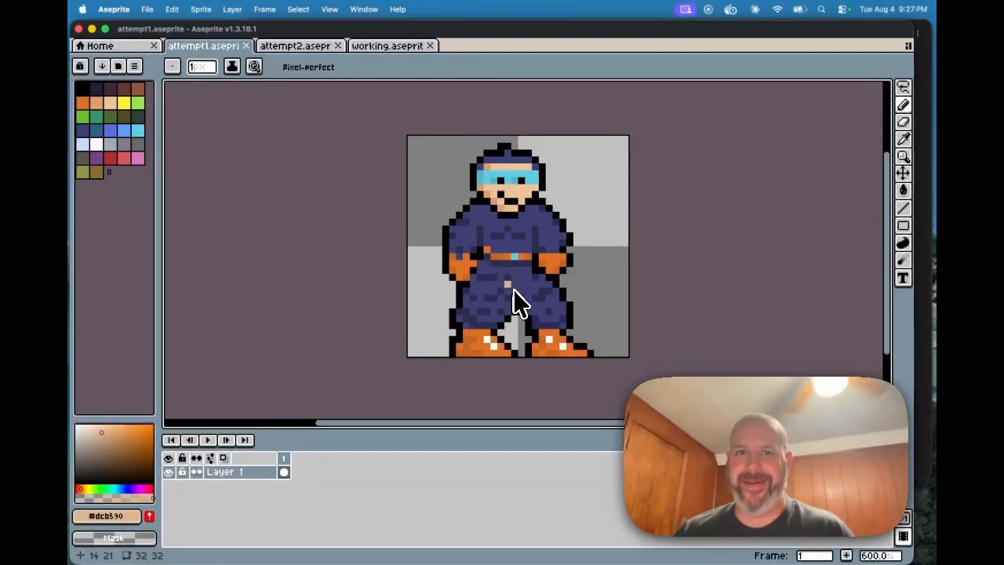
Step: Switch Aseprite to the attempt2.aseprite sprite tab
{"action": "scroll", "coordinate": [502, 288], "scroll_direction": "left", "scroll_amount": 1}
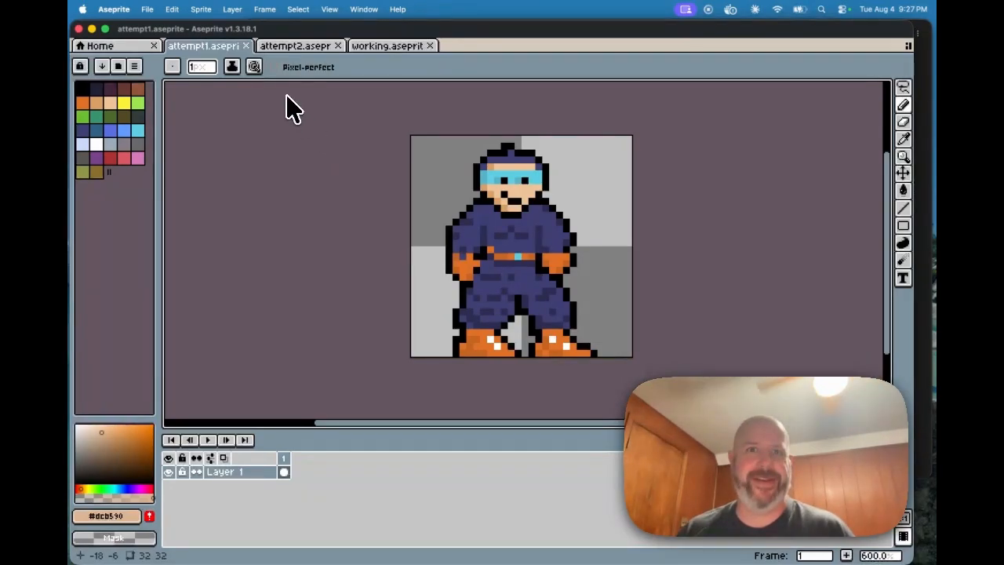
{"action": "left_click", "coordinate": [312, 46]}
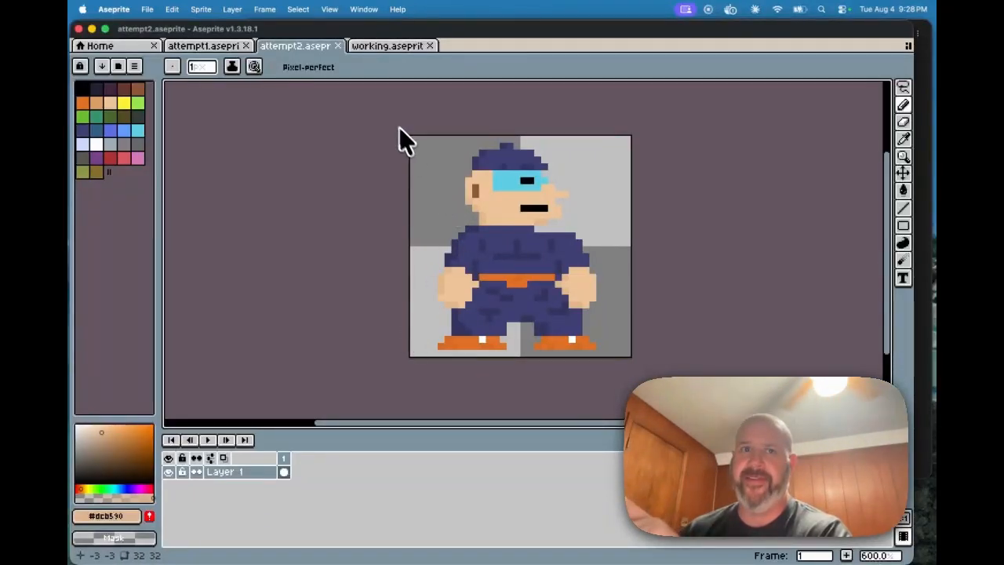
Step: Show working.aseprite with its jump, run_left, run_right, suprise and idol_figure layers
{"action": "left_click", "coordinate": [388, 47]}
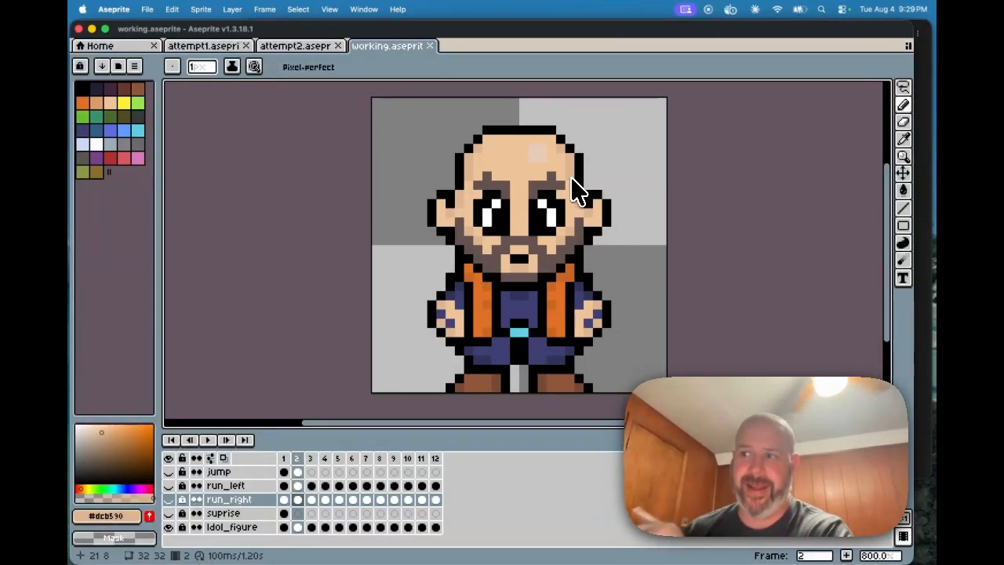
{"action": "mouse_move", "coordinate": [369, 549]}
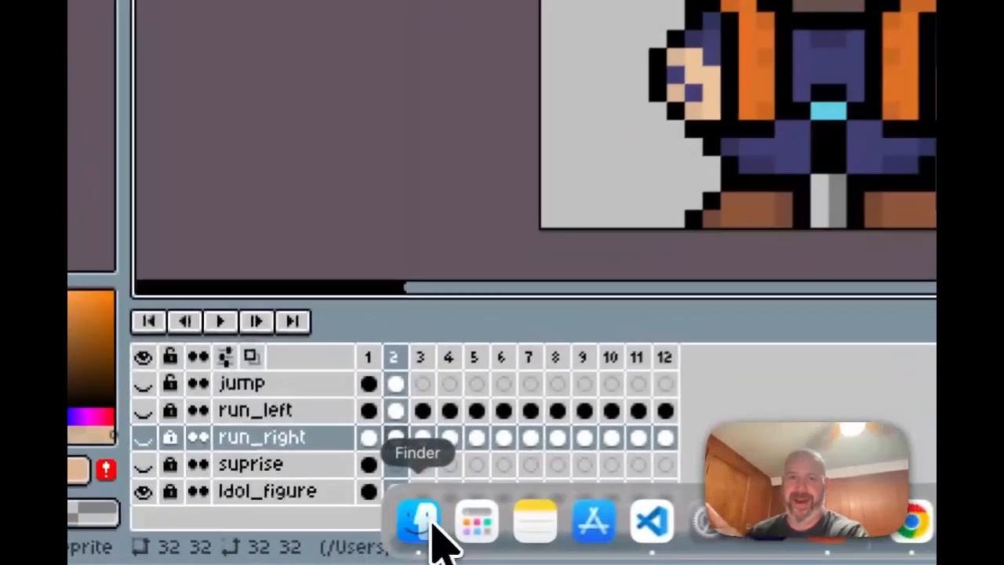
Step: Quick Look the character screenshot on the Desktop, then close the Finder window
{"action": "left_click", "coordinate": [314, 542]}
{"action": "left_click", "coordinate": [244, 236]}
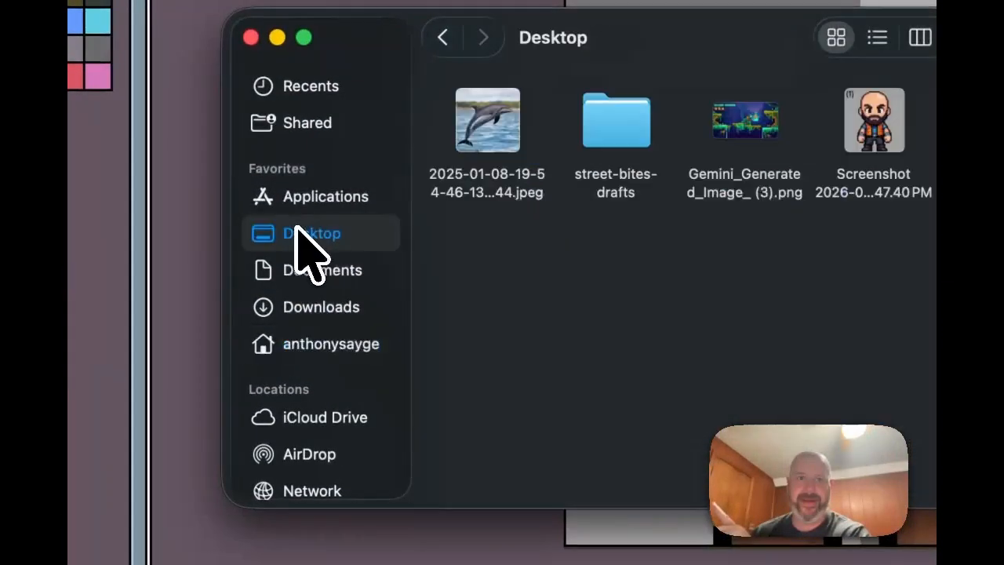
{"action": "left_click", "coordinate": [873, 133]}
{"action": "key", "text": "space"}
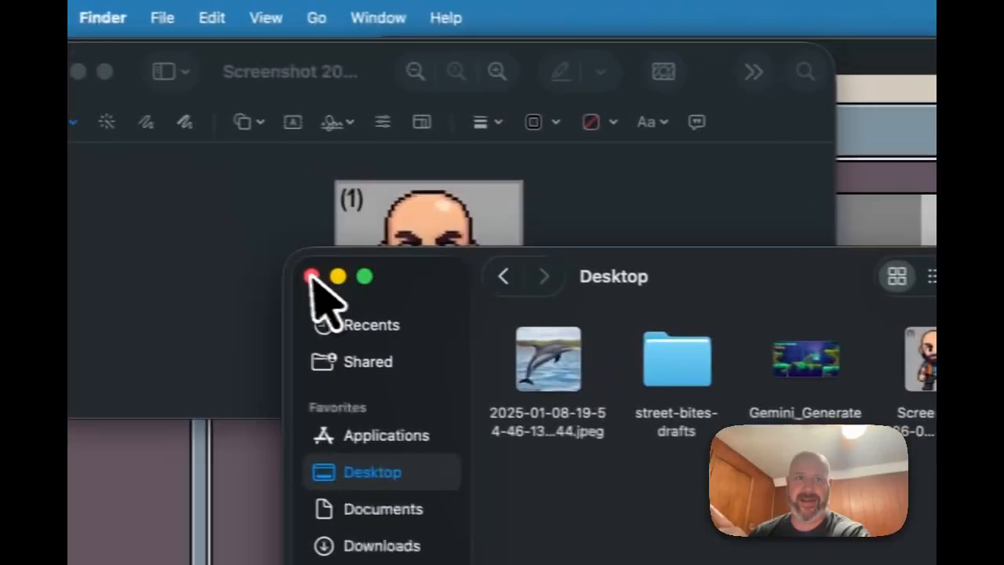
{"action": "left_click", "coordinate": [312, 276]}
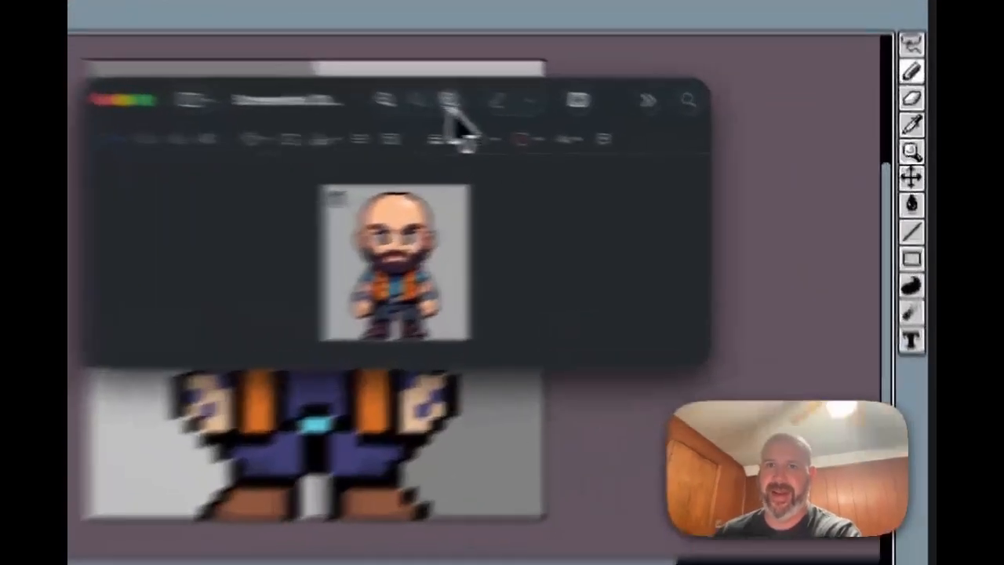
Step: Zoom into the character screenshot and enlarge its Preview window
{"action": "left_click", "coordinate": [605, 123]}
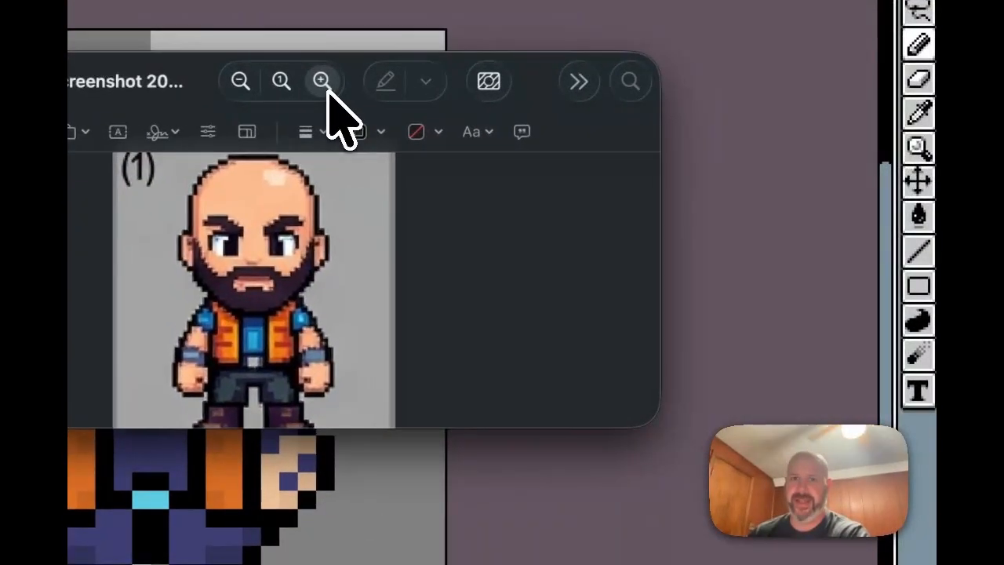
{"action": "left_click_drag", "start_coordinate": [645, 420], "coordinate": [752, 458]}
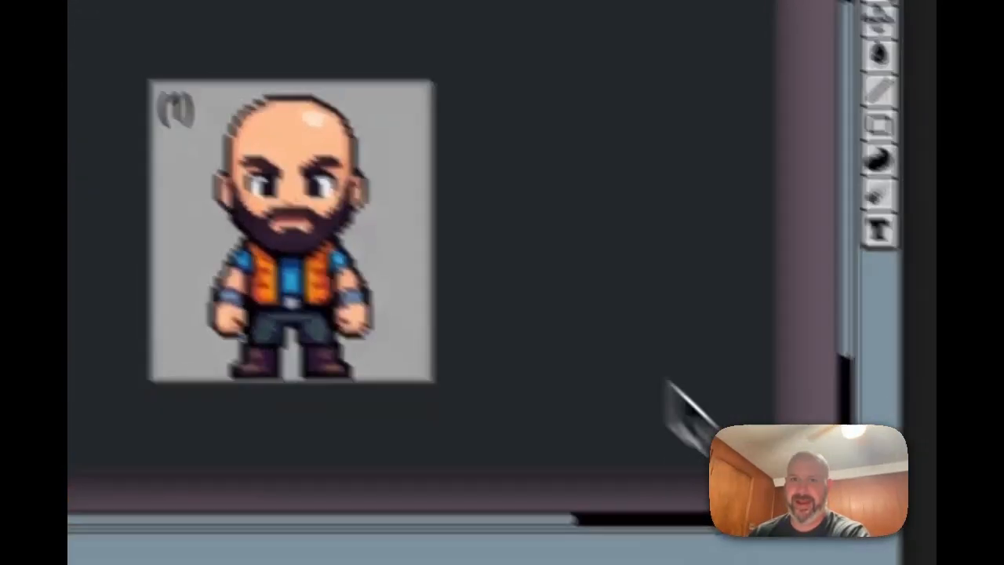
{"action": "left_click", "coordinate": [322, 81]}
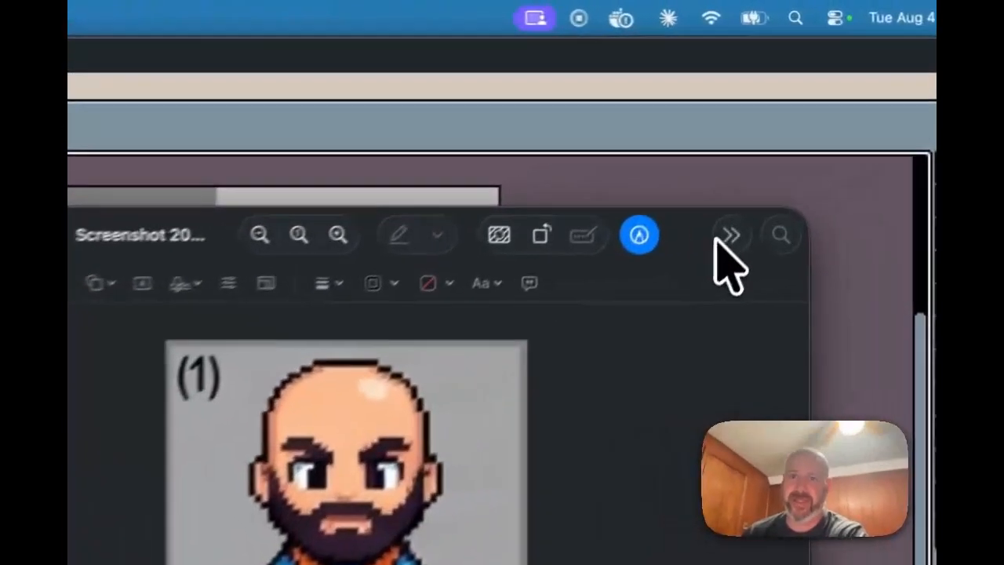
Step: Position the reference screenshot over the Aseprite canvas to compare, then close it
{"action": "left_click_drag", "start_coordinate": [715, 239], "coordinate": [384, 345]}
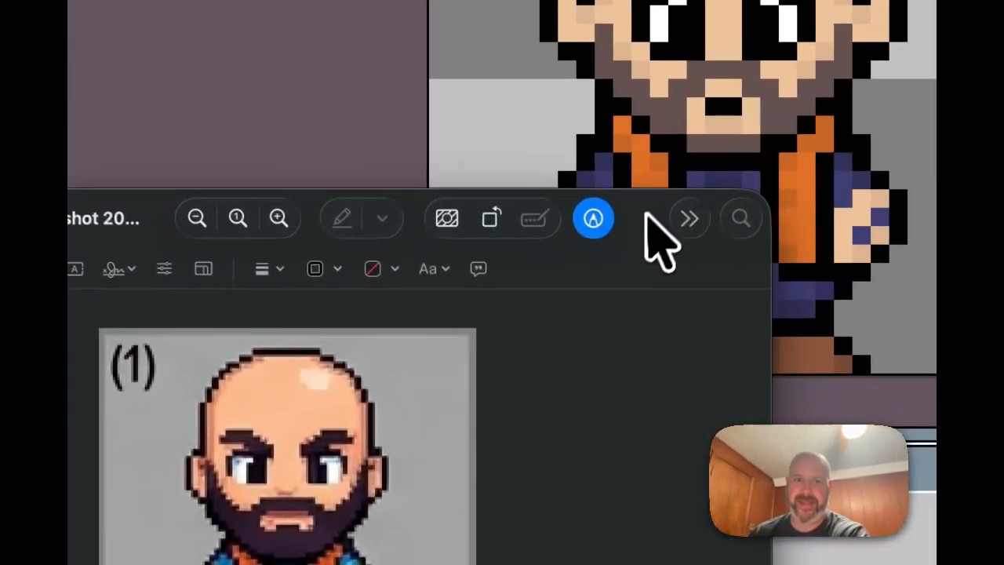
{"action": "left_click_drag", "start_coordinate": [629, 235], "coordinate": [793, 124]}
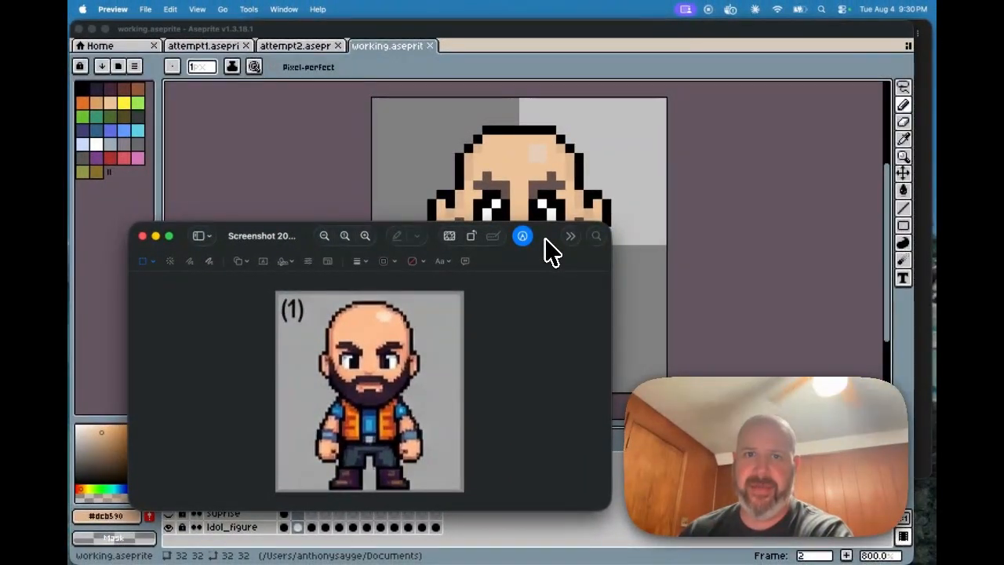
{"action": "mouse_move", "coordinate": [545, 240]}
{"action": "left_mouse_down"}
{"action": "mouse_move", "coordinate": [540, 252]}
{"action": "mouse_move", "coordinate": [541, 241]}
{"action": "left_mouse_up"}
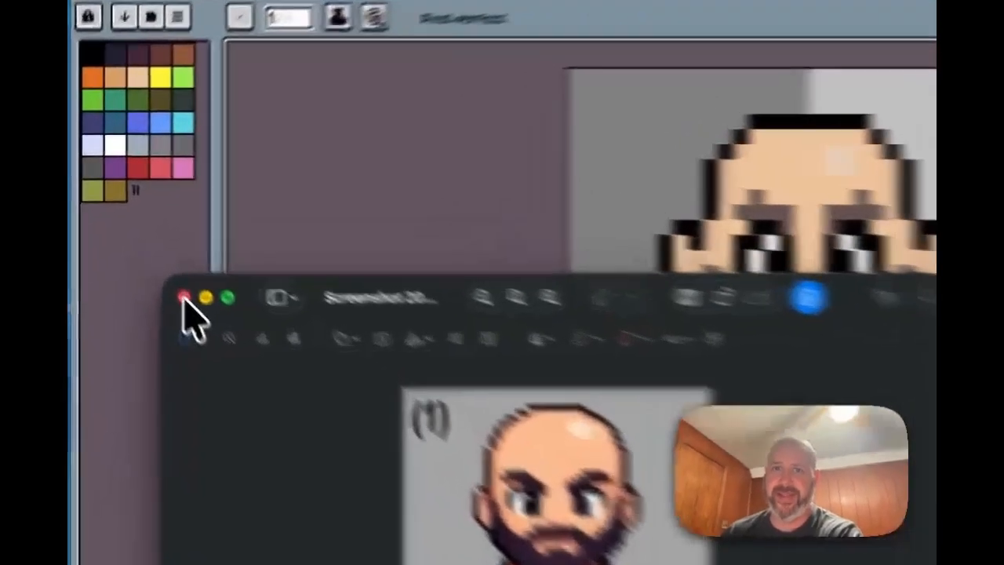
{"action": "left_click", "coordinate": [139, 238]}
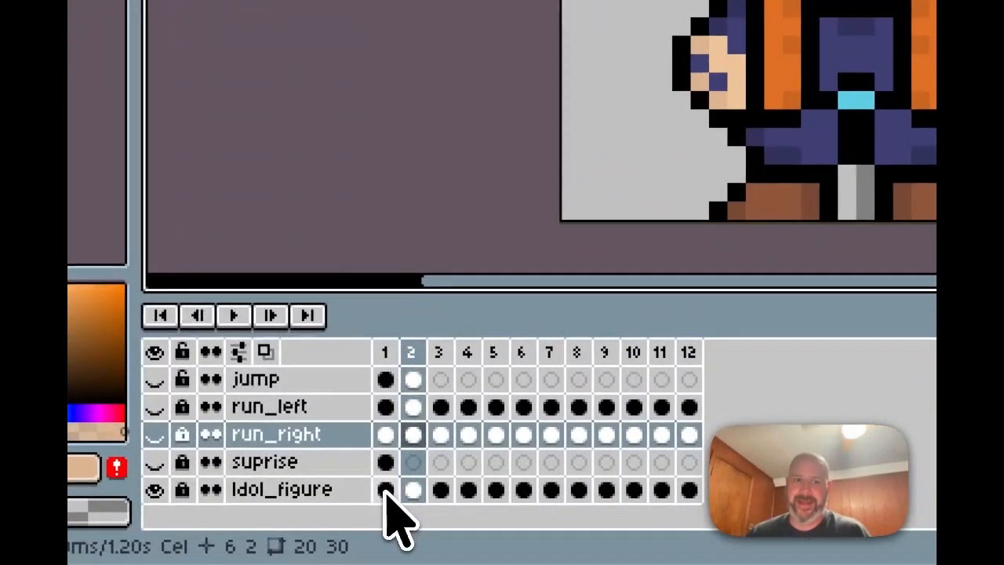
Step: Play the idol_figure animation from frame 1 at 200% zoom, then stop it
{"action": "left_click", "coordinate": [380, 493]}
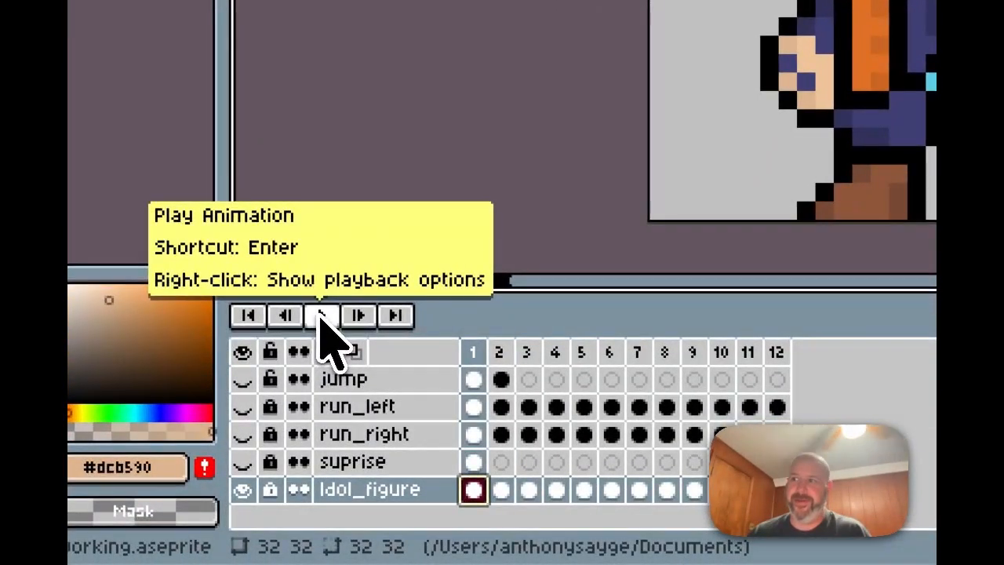
{"action": "left_click", "coordinate": [321, 316]}
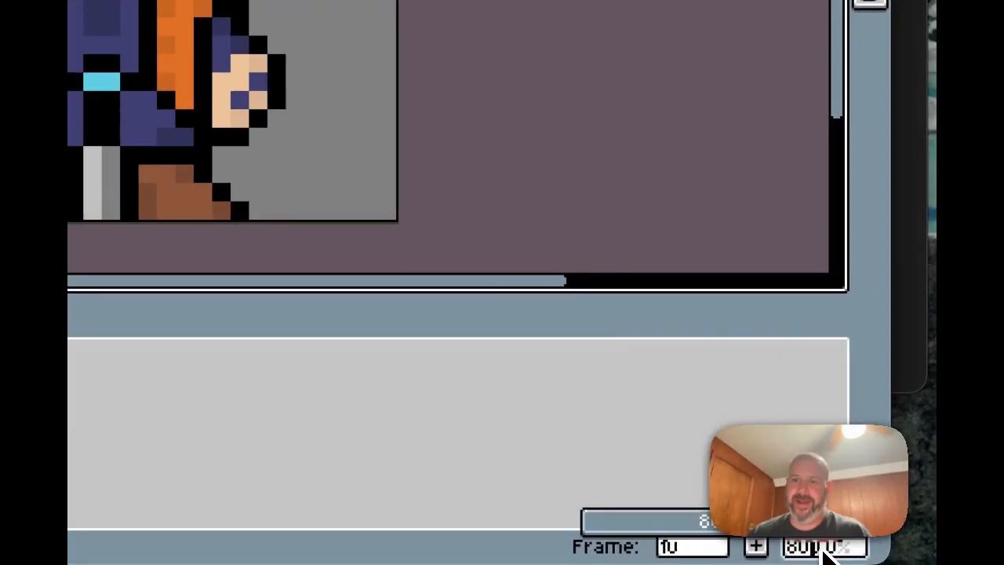
{"action": "left_click_drag", "start_coordinate": [750, 527], "coordinate": [741, 526]}
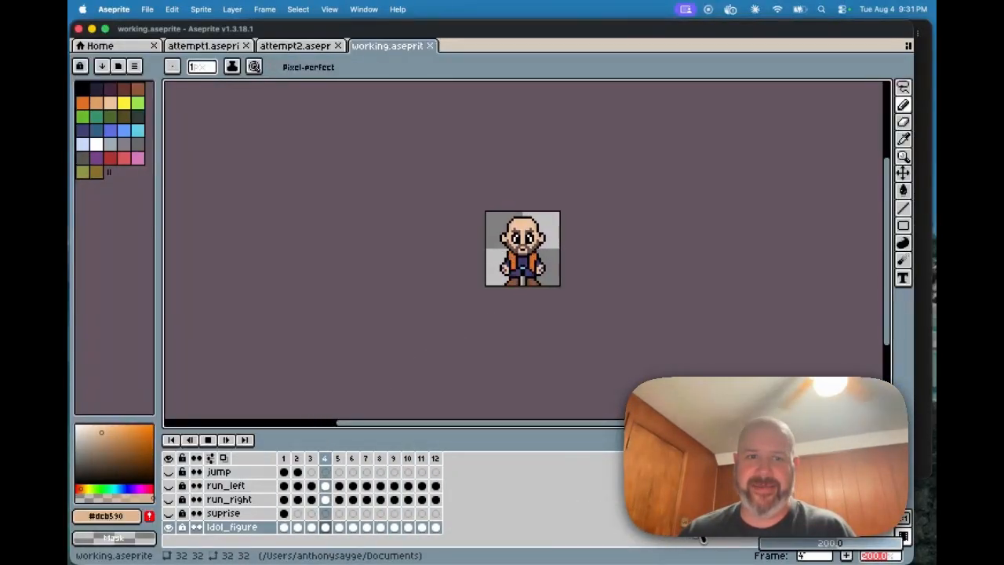
{"action": "left_click", "coordinate": [208, 440]}
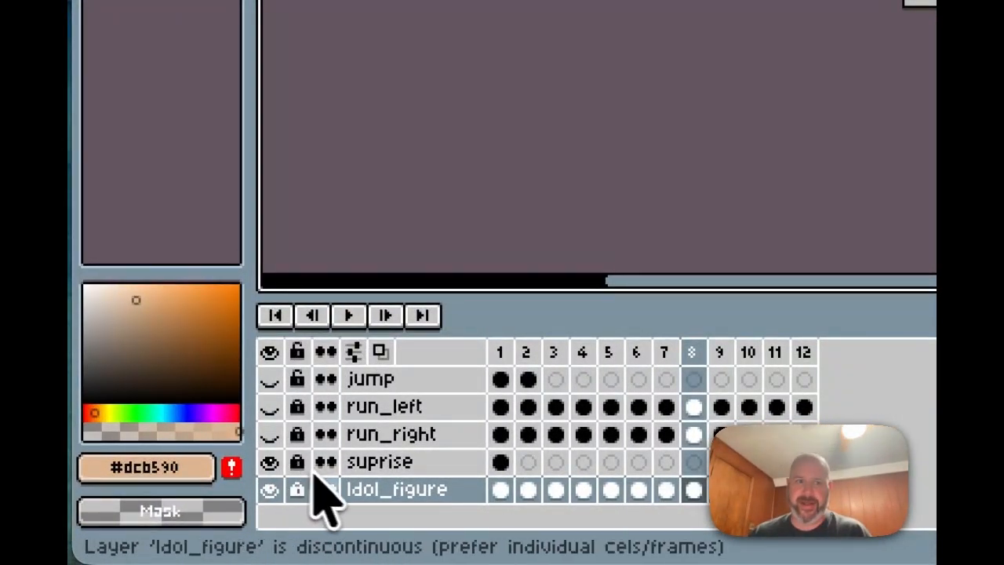
Step: Hide idol_figure and view the suprise layer's frame 1, zooming in
{"action": "left_click", "coordinate": [271, 487]}
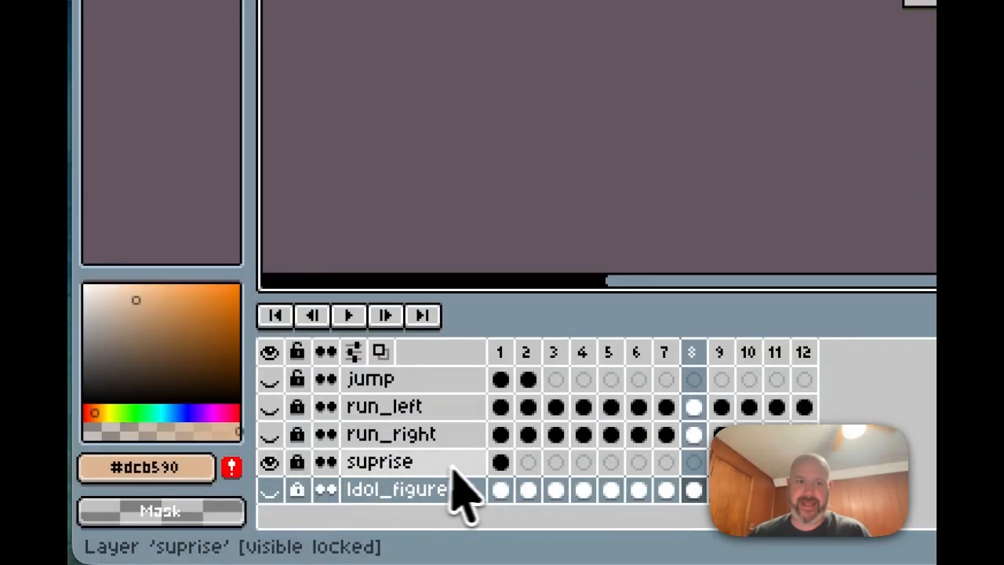
{"action": "left_click", "coordinate": [501, 463]}
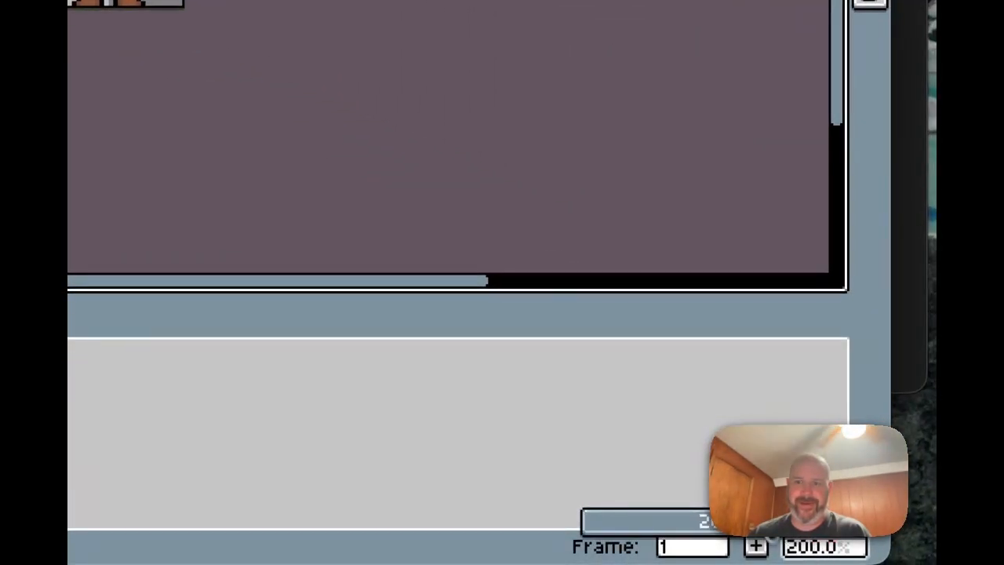
{"action": "scroll", "coordinate": [760, 547], "scroll_direction": "up", "scroll_amount": 4}
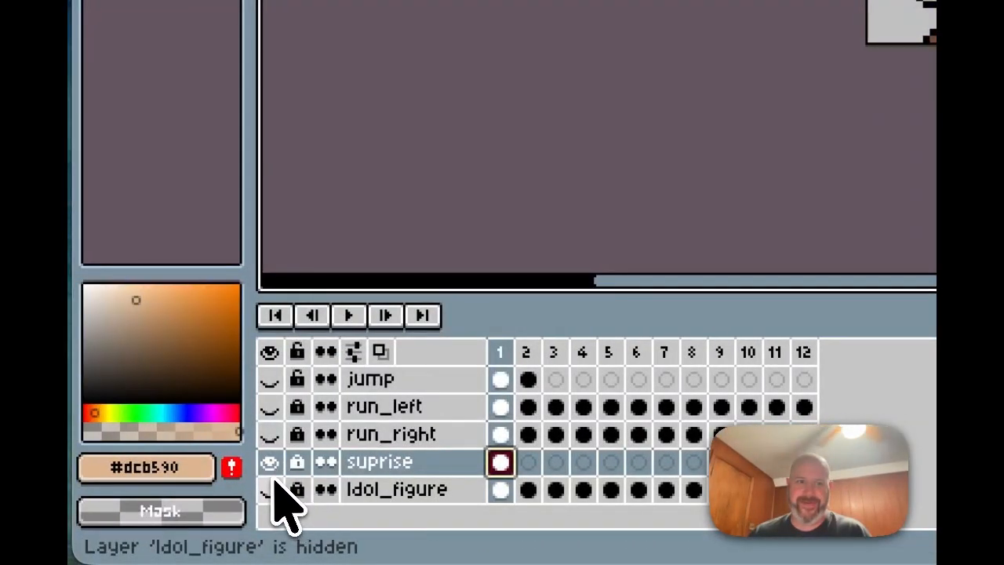
Step: Swap suprise for run_right, play and stop its run cycle, then select jump's frame 1
{"action": "left_click", "coordinate": [269, 461]}
{"action": "left_click", "coordinate": [269, 433]}
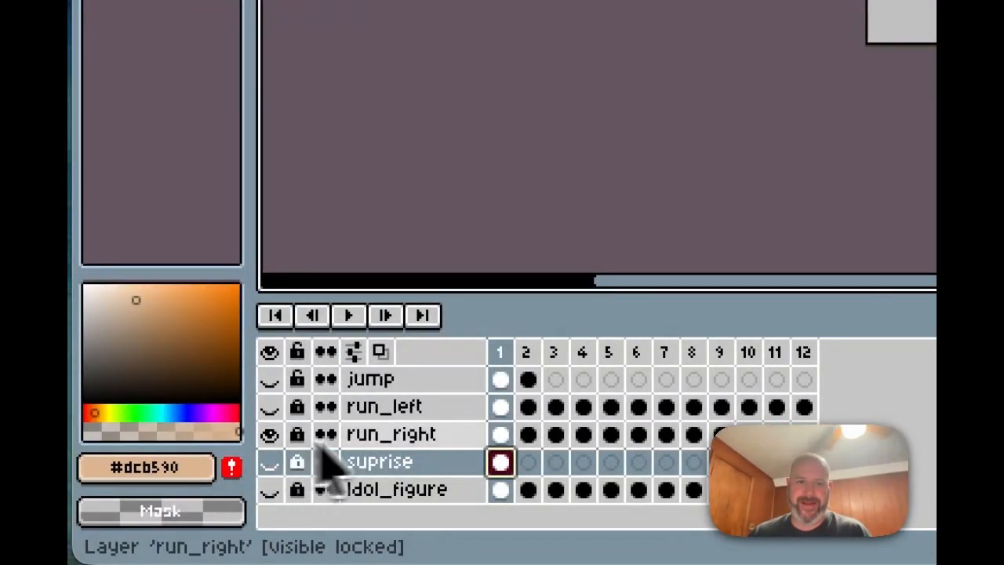
{"action": "left_click", "coordinate": [499, 436]}
{"action": "left_click", "coordinate": [348, 314]}
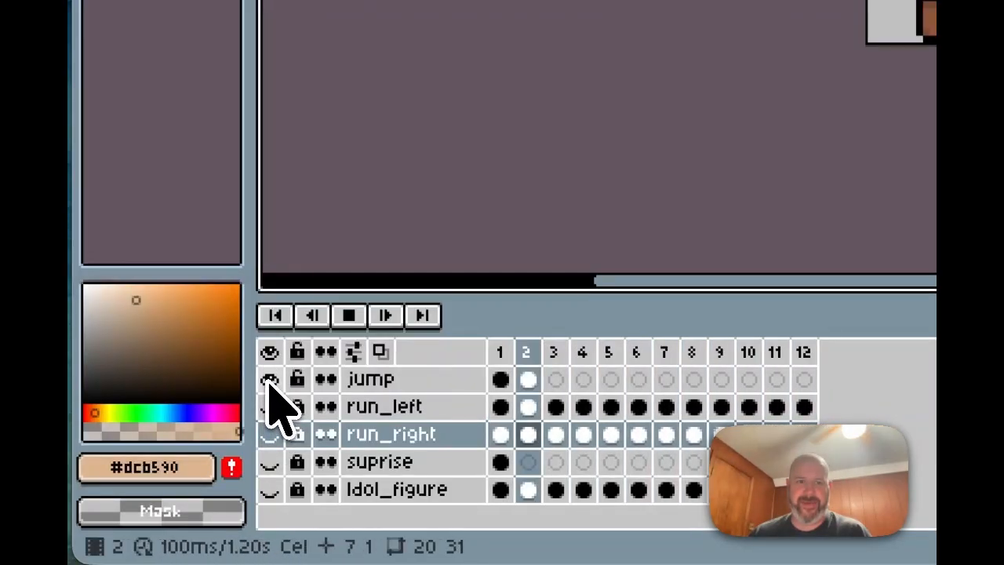
{"action": "left_click", "coordinate": [350, 317]}
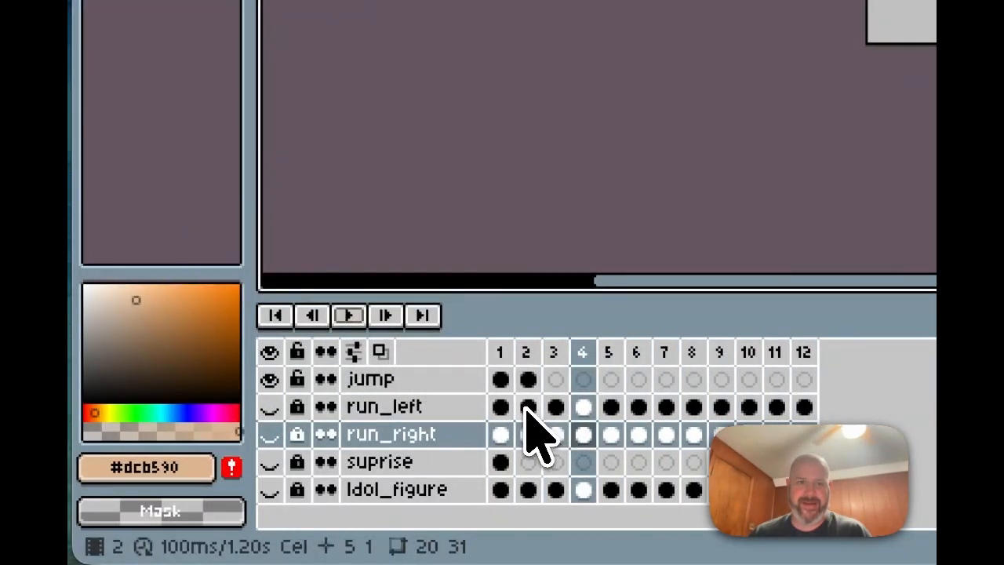
{"action": "left_click", "coordinate": [526, 381]}
{"action": "left_click", "coordinate": [504, 381]}
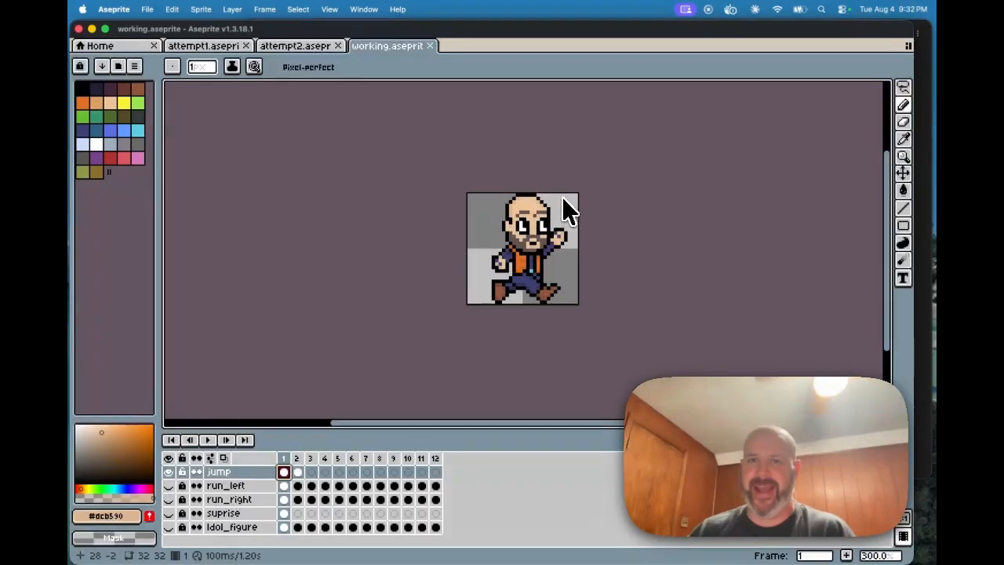
Step: Bring Claude forward and scroll up to the sprite-sheet table showing jumping uses 1 frame
{"action": "scroll", "coordinate": [568, 194], "scroll_direction": "down", "scroll_amount": 1}
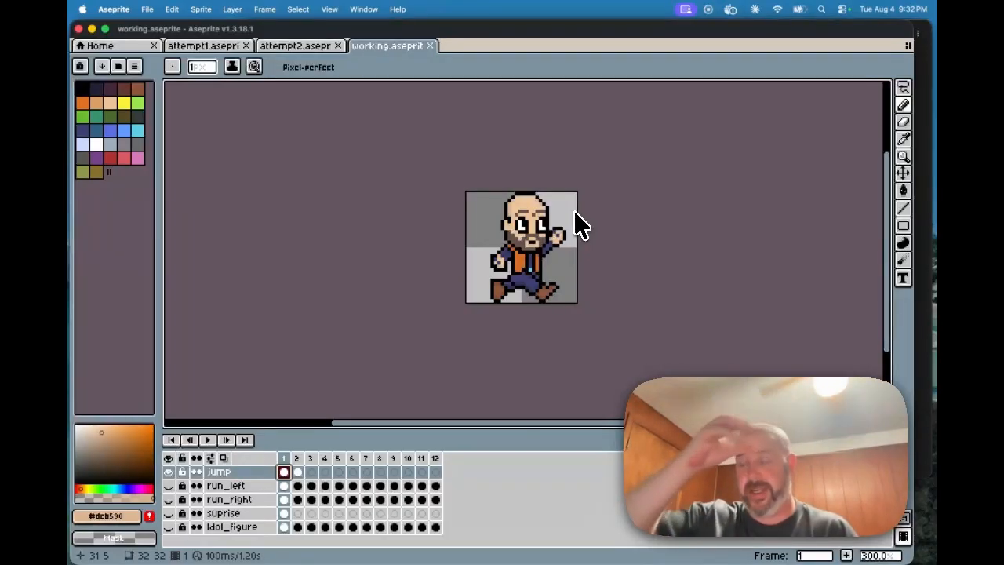
{"action": "mouse_move", "coordinate": [535, 563]}
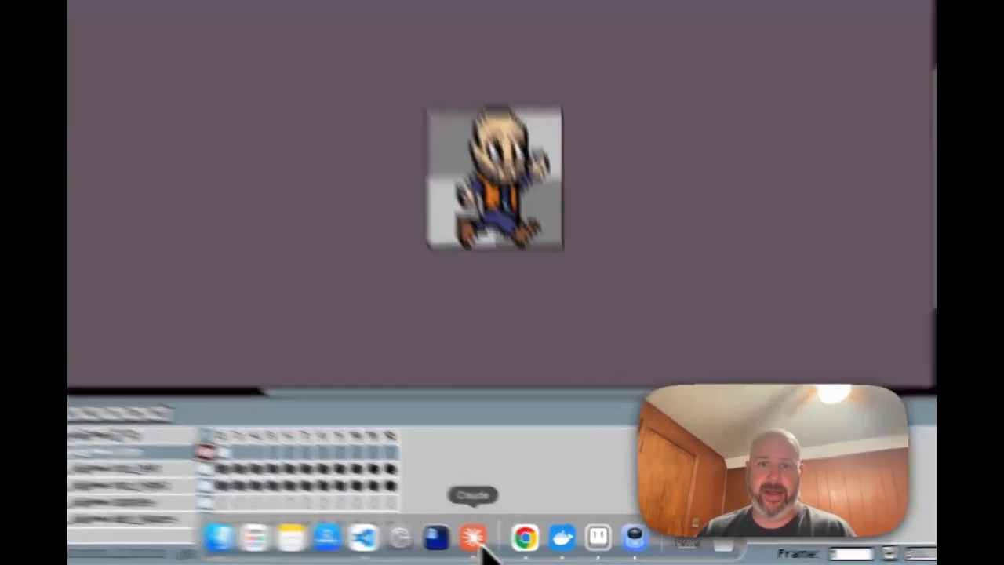
{"action": "left_click", "coordinate": [473, 538]}
{"action": "scroll", "coordinate": [684, 471], "scroll_direction": "up", "scroll_amount": 8}
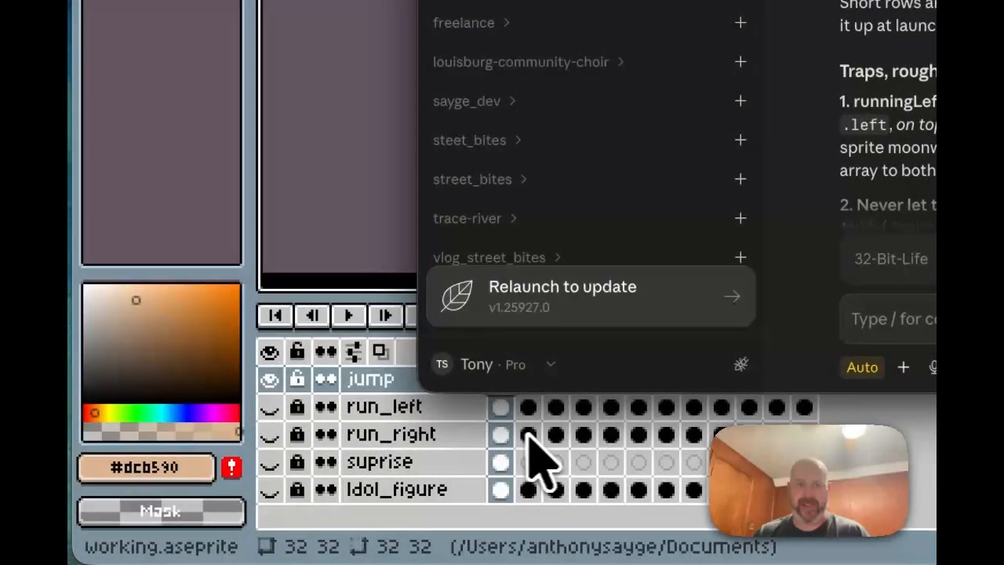
Step: Bring Aseprite forward, hide the jump layer and check run_right frames 1–3
{"action": "left_click", "coordinate": [527, 435]}
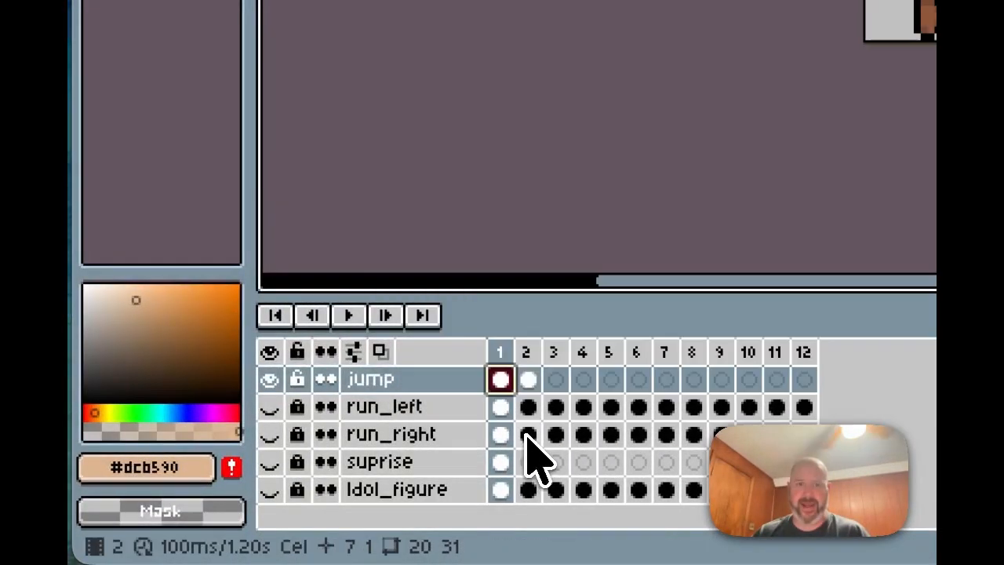
{"action": "left_click", "coordinate": [526, 436]}
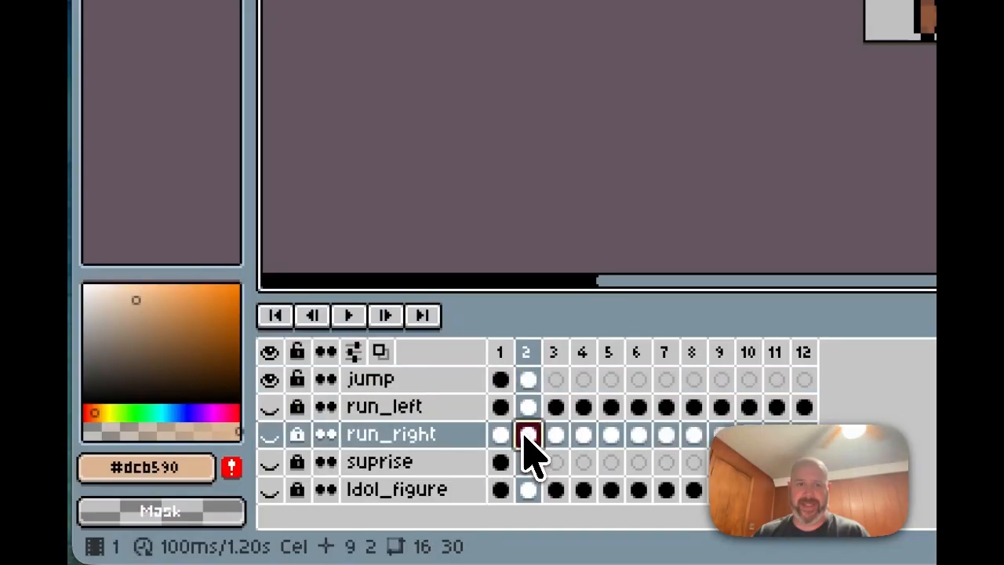
{"action": "left_click", "coordinate": [550, 436]}
{"action": "left_click", "coordinate": [501, 435]}
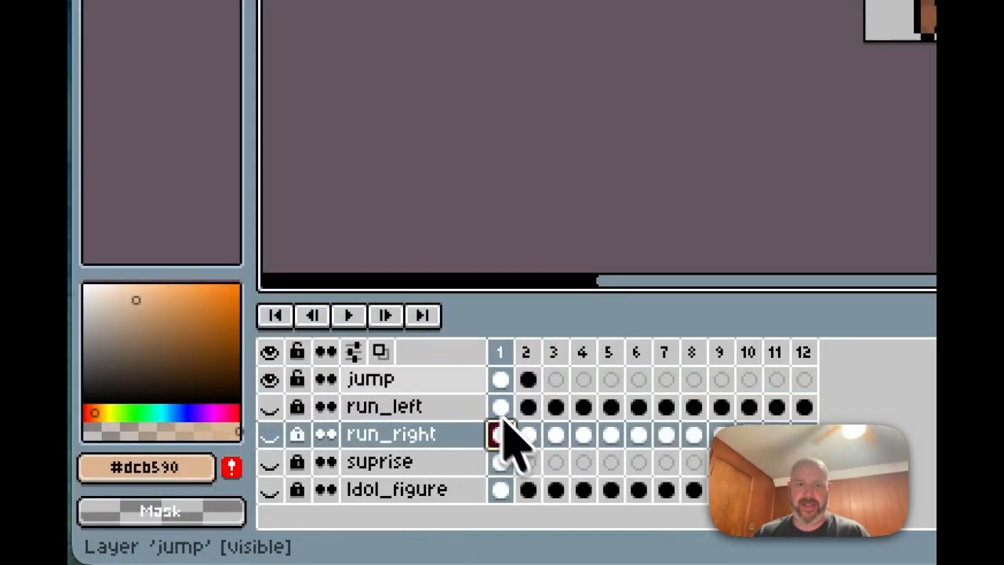
{"action": "left_click", "coordinate": [269, 379]}
{"action": "left_click", "coordinate": [526, 436]}
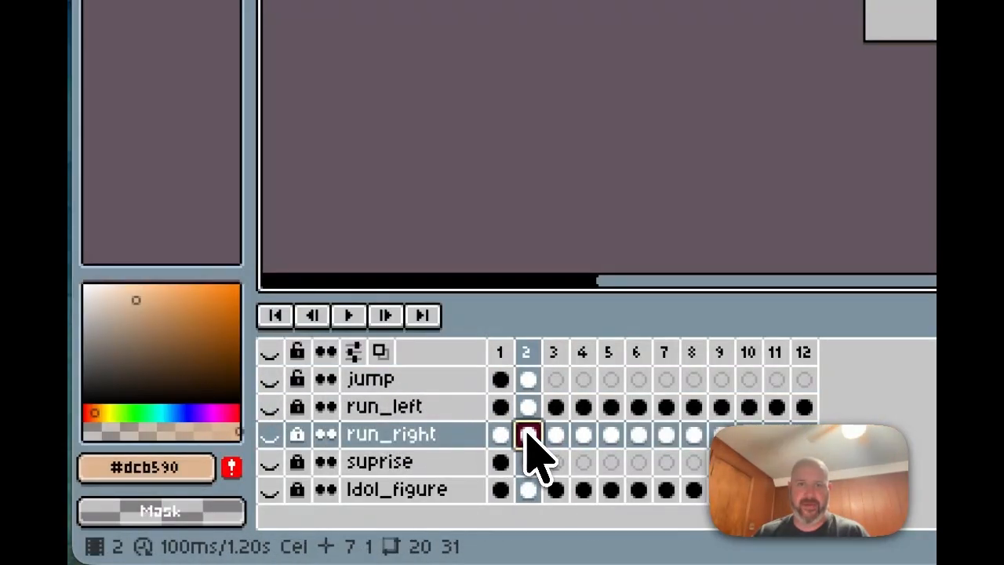
{"action": "left_click", "coordinate": [500, 436]}
Step: Make run_right visible and step through frames 3, 5, 7, 8, 9, returning to frame 1
{"action": "left_click", "coordinate": [271, 434]}
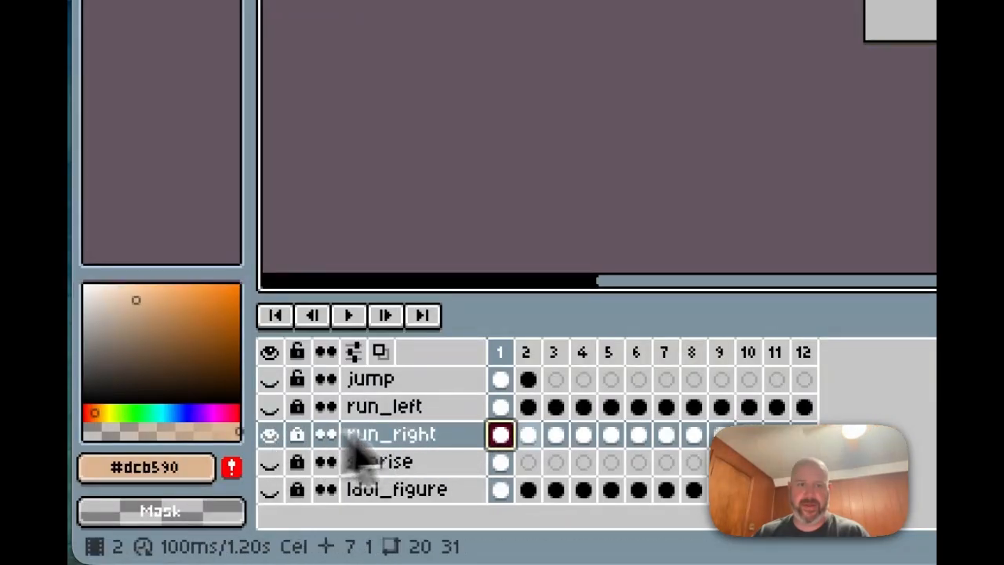
{"action": "left_click", "coordinate": [556, 436]}
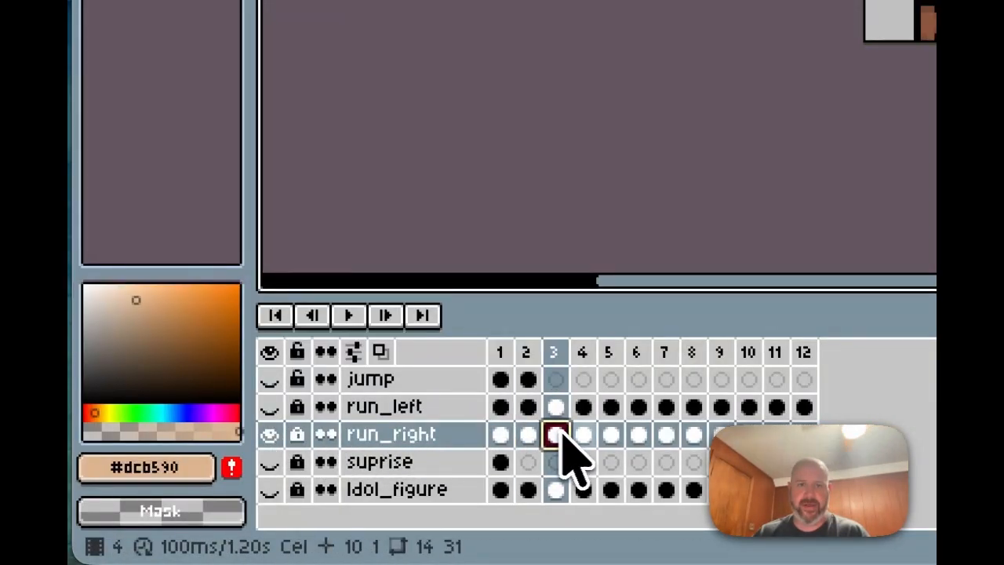
{"action": "left_click", "coordinate": [611, 434]}
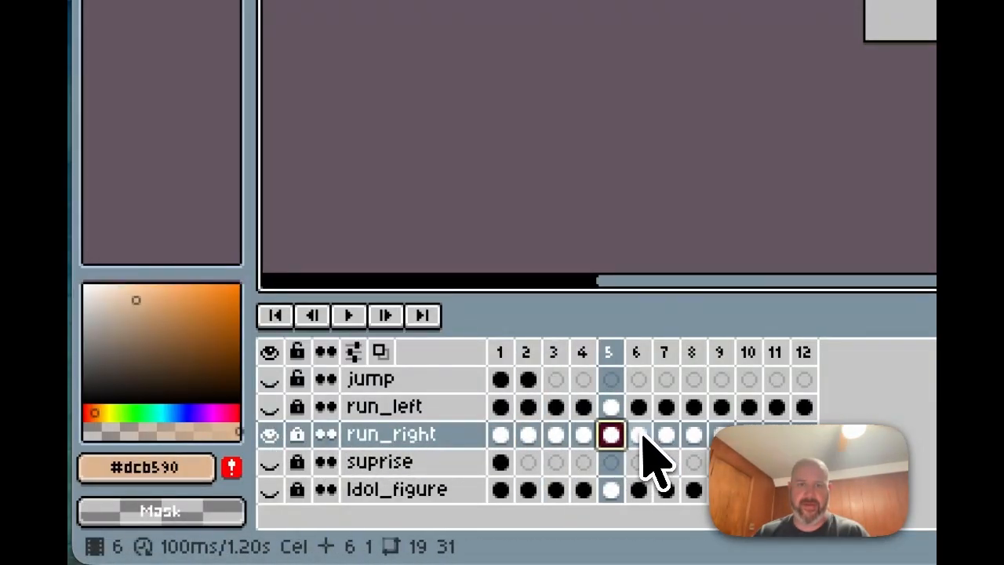
{"action": "left_click", "coordinate": [662, 437]}
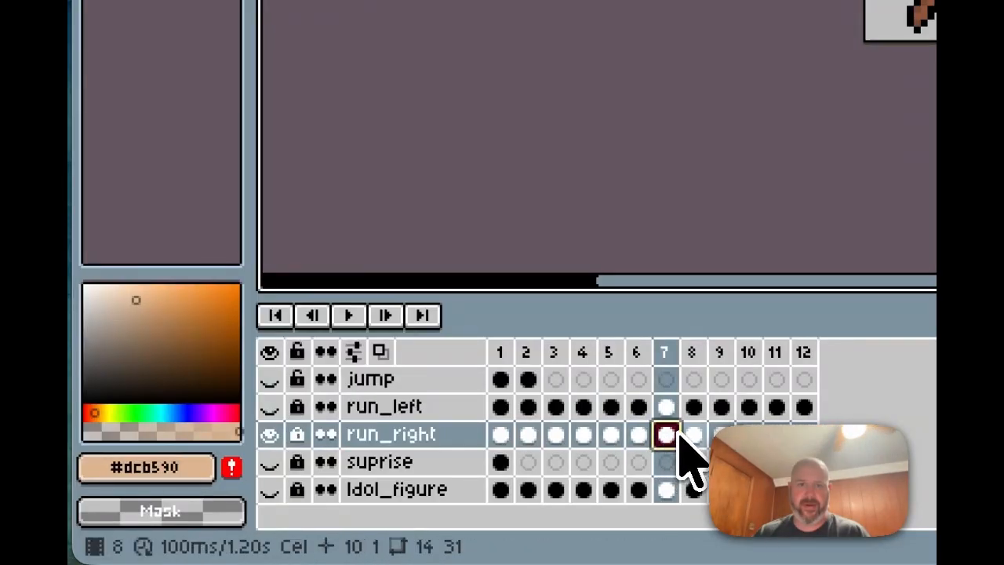
{"action": "left_click", "coordinate": [690, 436]}
{"action": "left_click", "coordinate": [718, 437]}
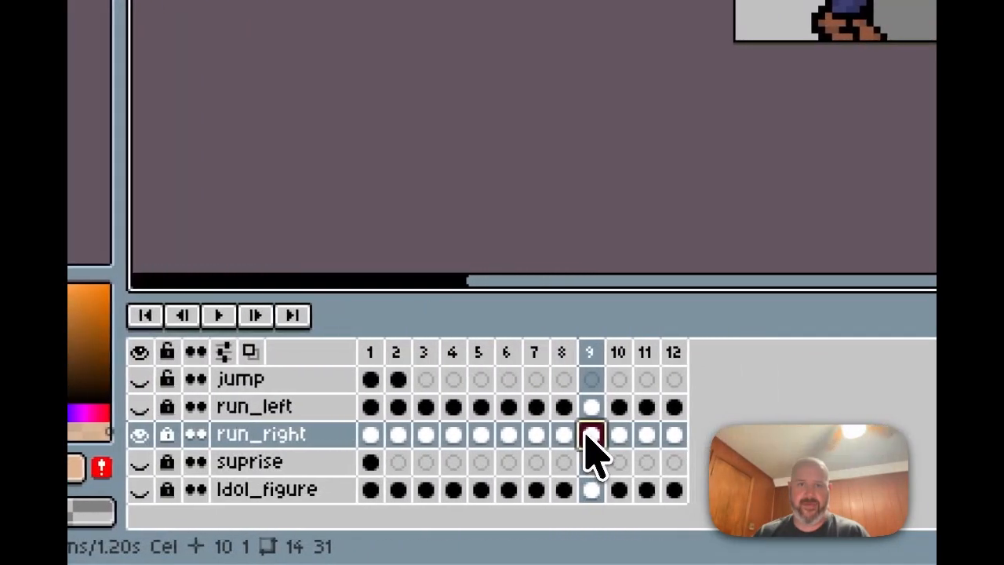
{"action": "left_click", "coordinate": [498, 436]}
{"action": "mouse_move", "coordinate": [522, 544]}
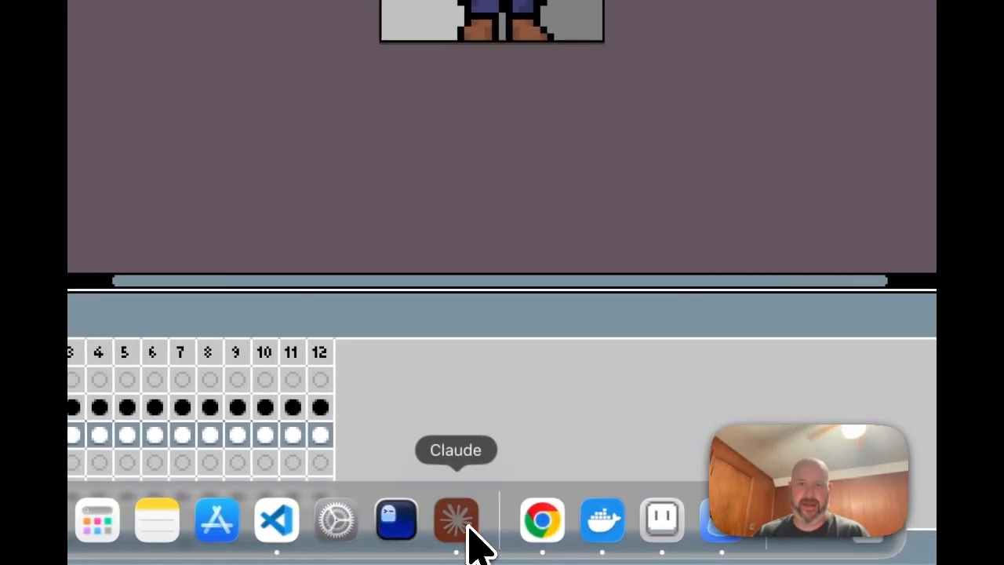
Step: Glance at Claude's notes, then step run_right through frames 2 to 6 in Aseprite
{"action": "left_click", "coordinate": [241, 519]}
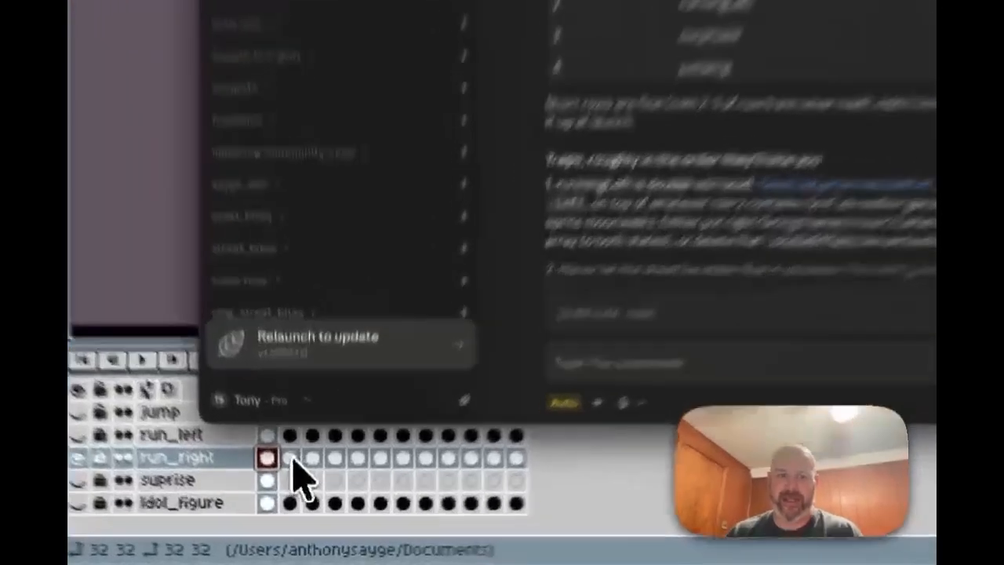
{"action": "left_click", "coordinate": [299, 501]}
{"action": "left_click", "coordinate": [298, 500]}
{"action": "left_click", "coordinate": [312, 500]}
{"action": "left_click", "coordinate": [345, 437]}
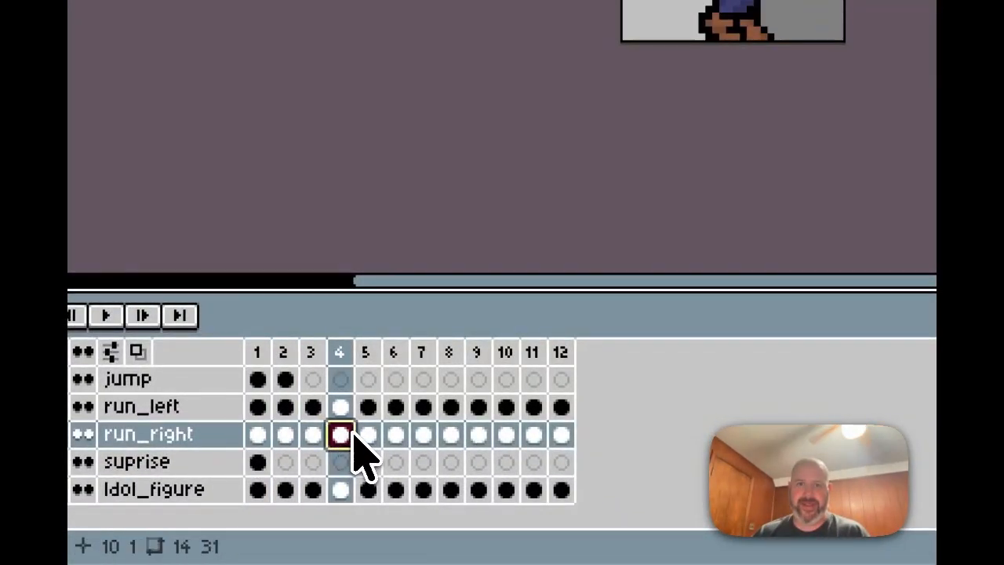
{"action": "left_click", "coordinate": [366, 436]}
{"action": "left_click", "coordinate": [393, 436]}
Step: Step run_right through frames 7 to 12, then bring the Claude chat forward
{"action": "left_click", "coordinate": [421, 436]}
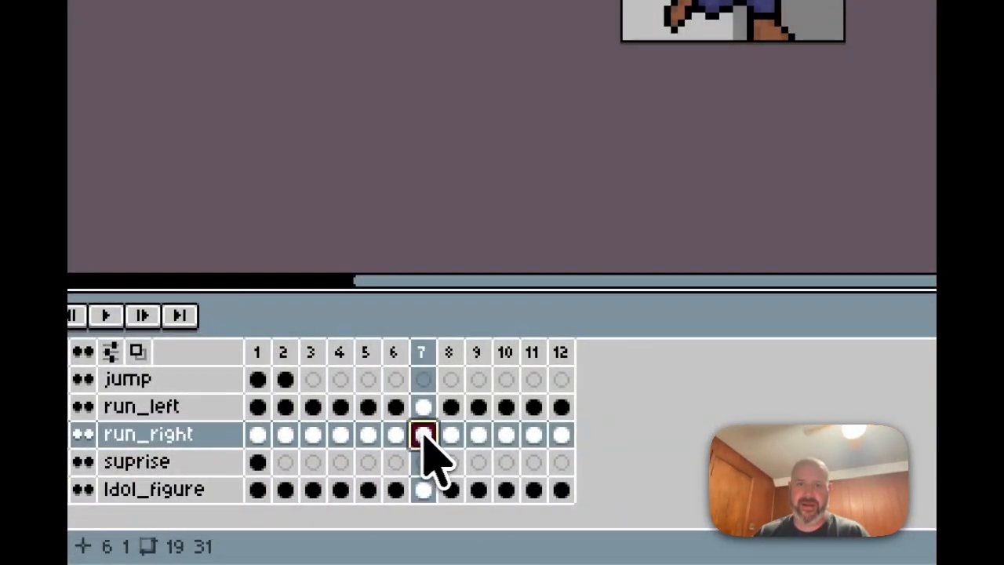
{"action": "left_click", "coordinate": [451, 436]}
{"action": "left_click", "coordinate": [480, 437]}
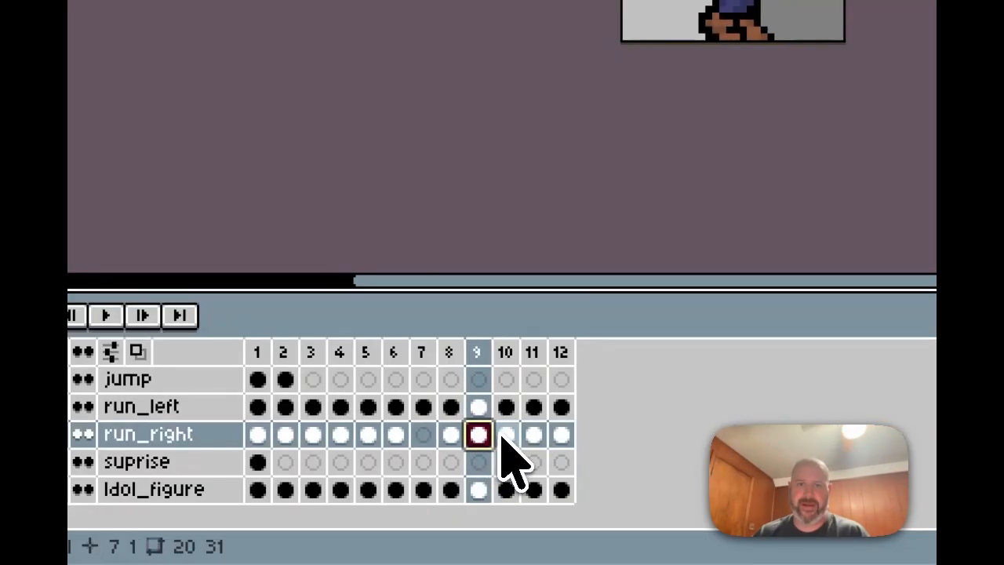
{"action": "left_click", "coordinate": [504, 437]}
{"action": "left_click", "coordinate": [534, 436]}
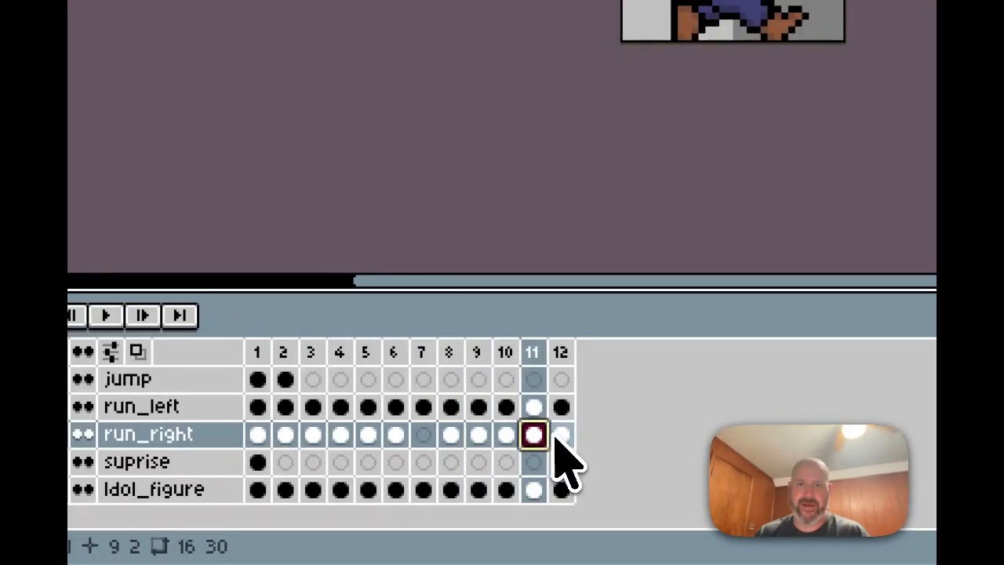
{"action": "left_click", "coordinate": [561, 436]}
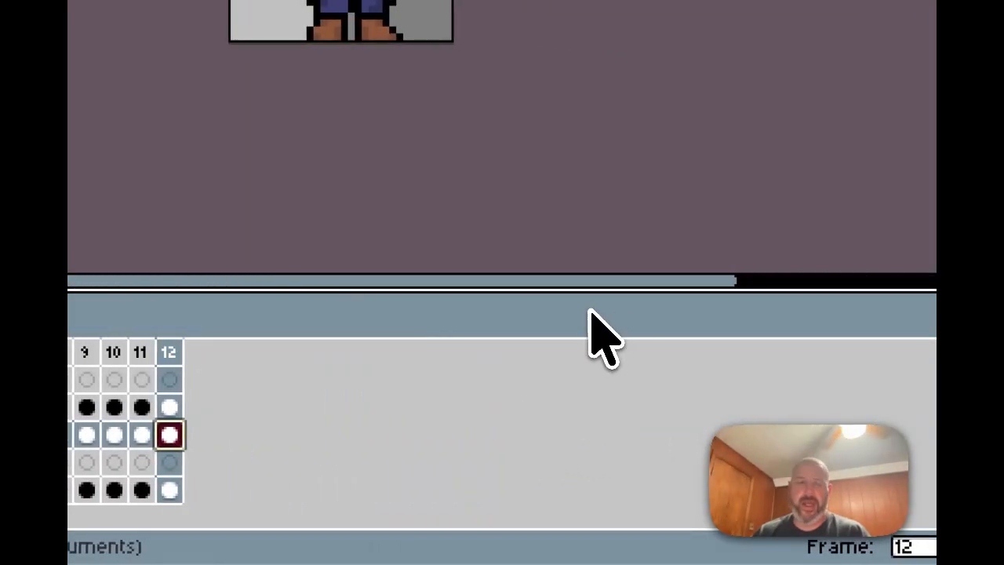
{"action": "mouse_move", "coordinate": [400, 558]}
{"action": "left_click", "coordinate": [306, 520]}
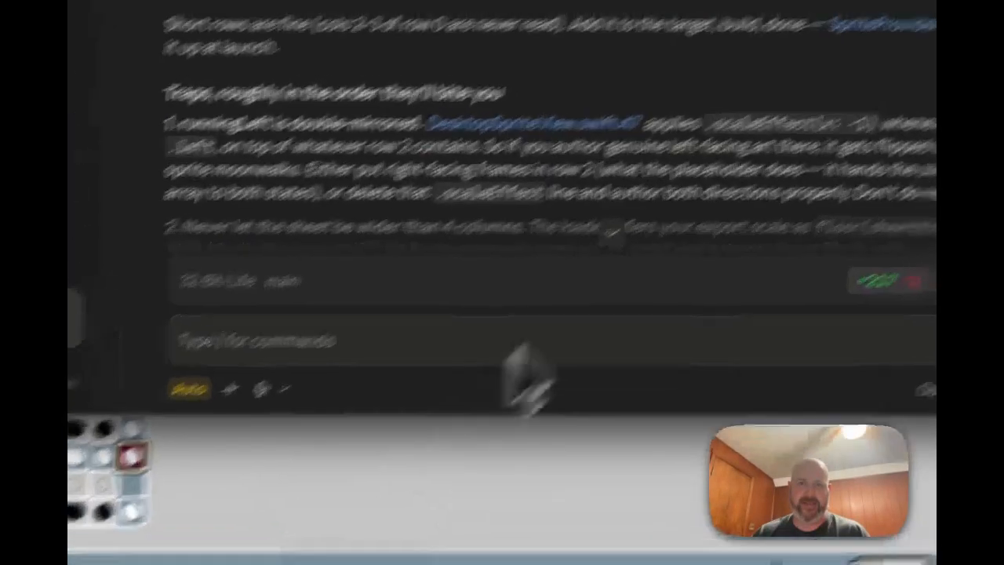
Step: Scroll Claude's reply to the traps list and select the sentence 'Don't do neither.'
{"action": "scroll", "coordinate": [564, 266], "scroll_direction": "down", "scroll_amount": 1}
{"action": "scroll", "coordinate": [564, 265], "scroll_direction": "up", "scroll_amount": 1}
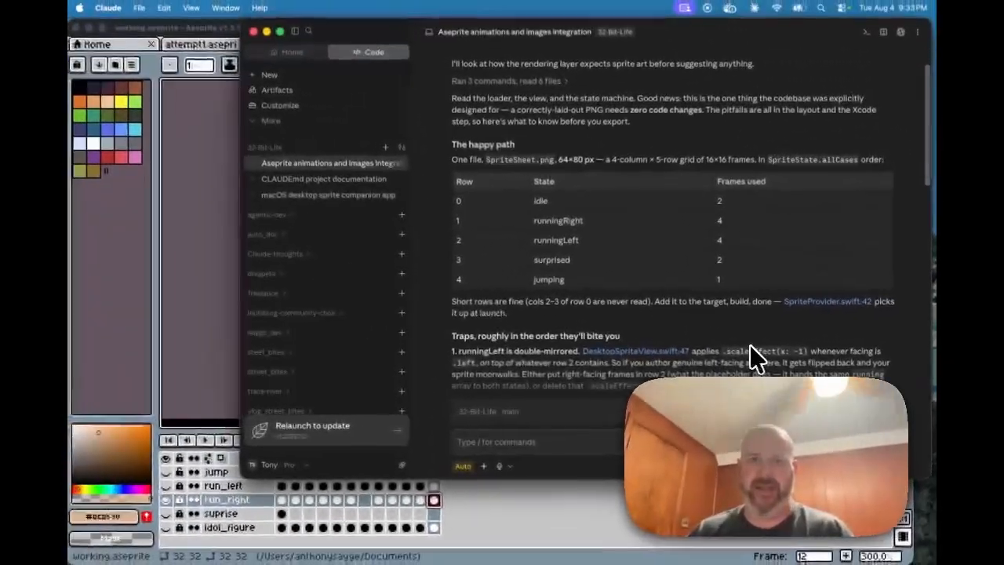
{"action": "scroll", "coordinate": [732, 345], "scroll_direction": "down", "scroll_amount": 5}
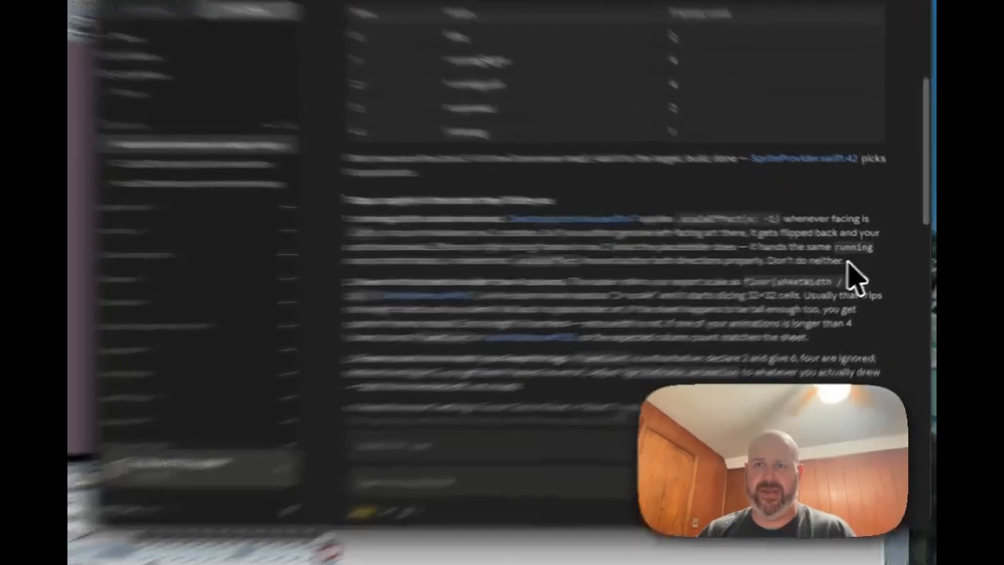
{"action": "left_click_drag", "start_coordinate": [873, 271], "coordinate": [798, 260]}
{"action": "left_click_drag", "start_coordinate": [656, 271], "coordinate": [656, 286]}
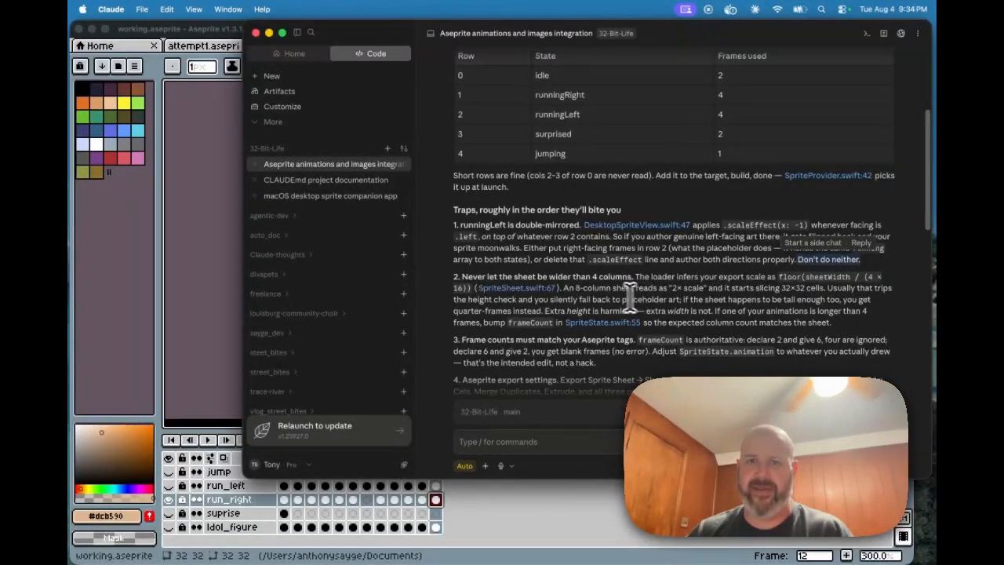
{"action": "scroll", "coordinate": [690, 294], "scroll_direction": "down", "scroll_amount": 10}
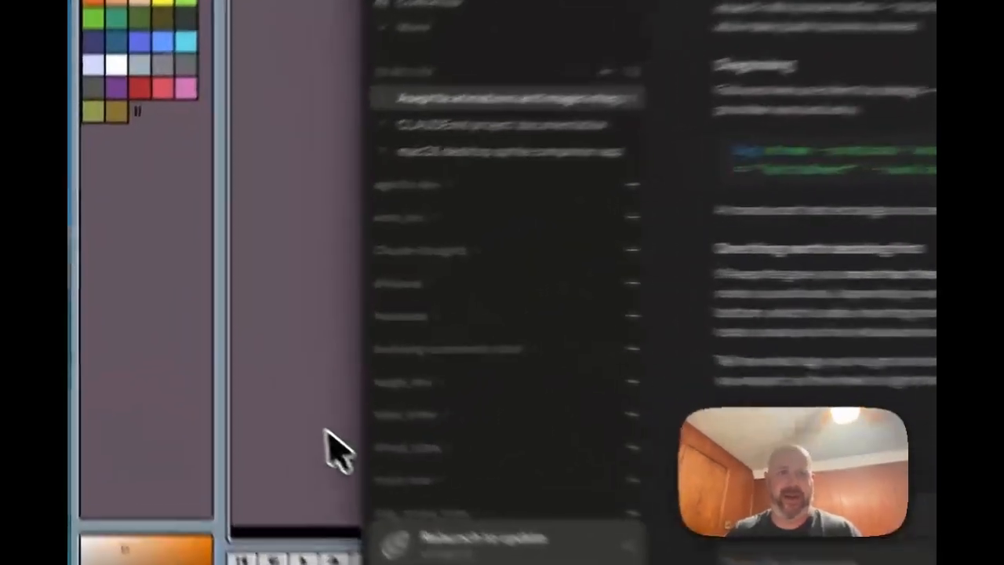
Step: Bring Aseprite forward and jump run_right to frame 7, then back to frame 1
{"action": "left_click", "coordinate": [210, 363]}
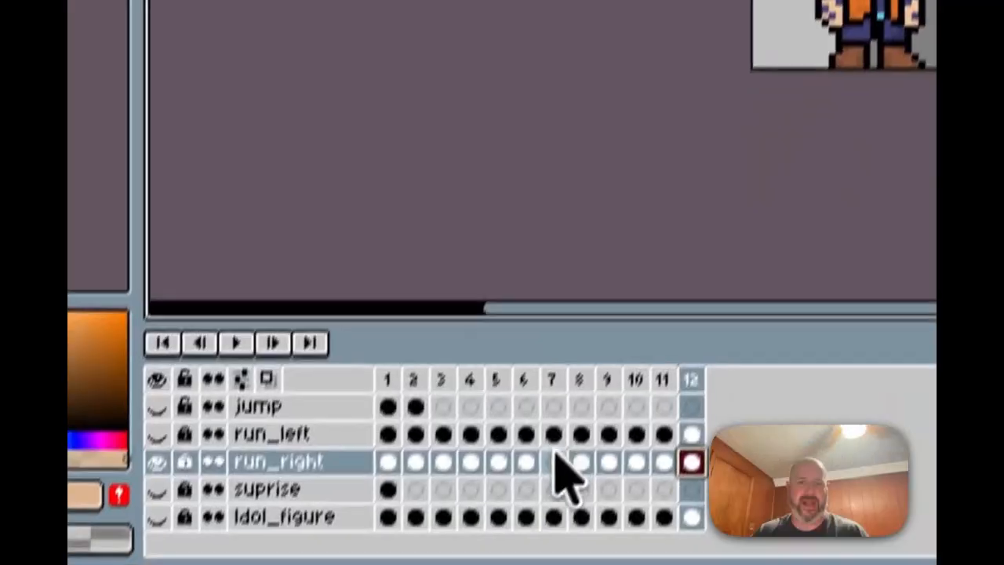
{"action": "left_click", "coordinate": [562, 434]}
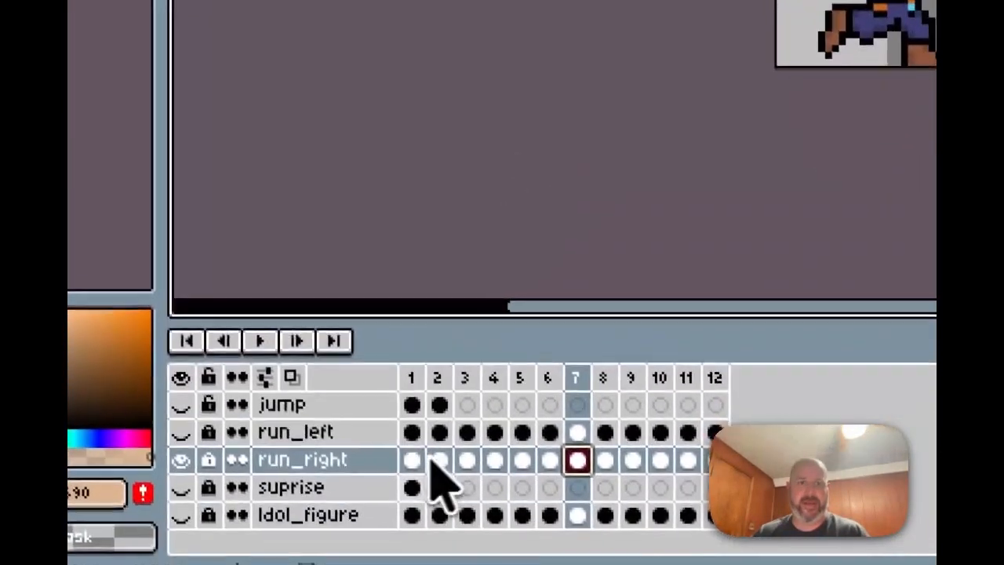
{"action": "left_click", "coordinate": [454, 556]}
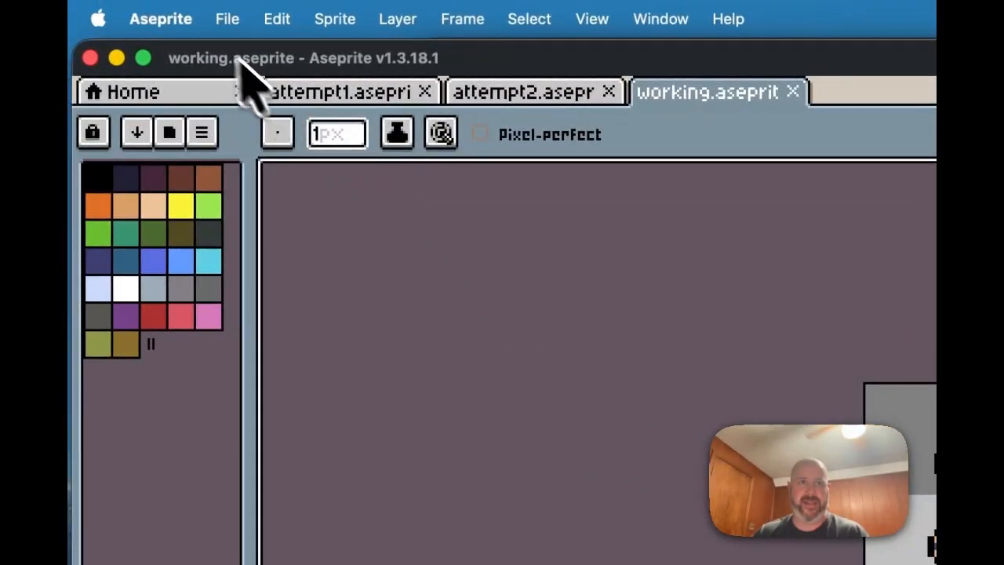
Step: Preview the 384×32 working-Sheet strip of 12 run frames in Export Sprite Sheet
{"action": "left_click", "coordinate": [228, 19]}
{"action": "mouse_move", "coordinate": [282, 278]}
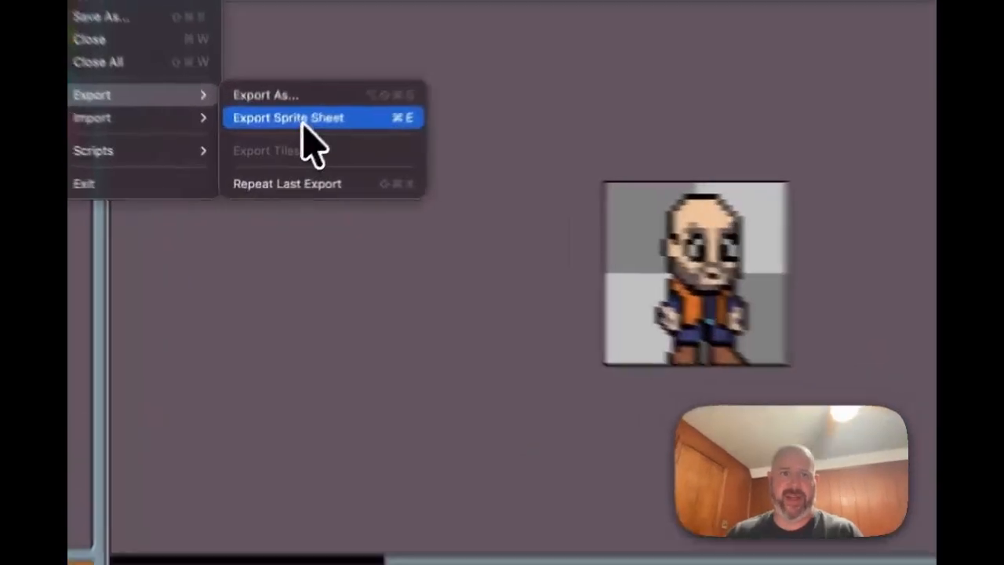
{"action": "left_click", "coordinate": [279, 153]}
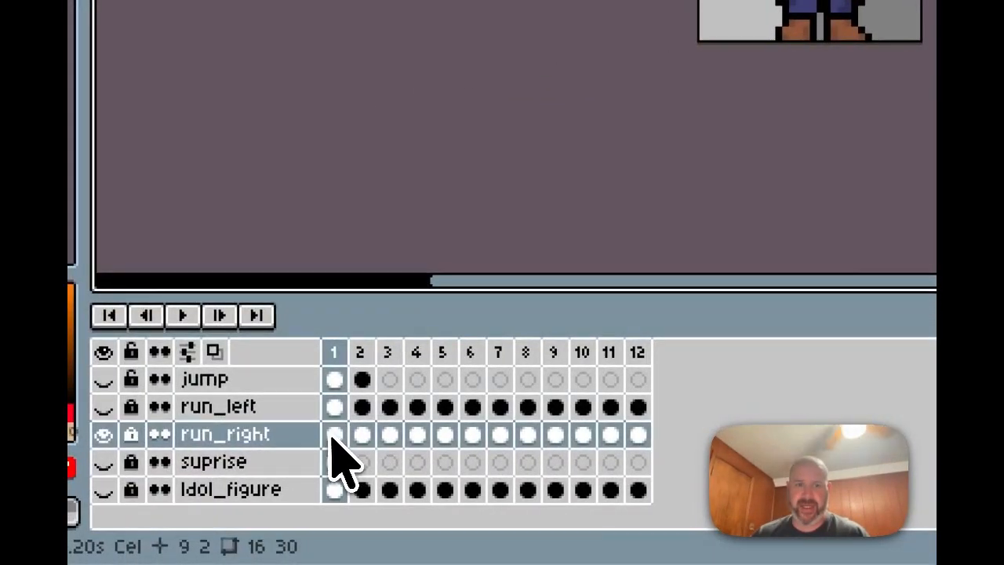
Step: Step run_right to frame 3 and close its Cel Properties without changes
{"action": "left_click", "coordinate": [333, 434]}
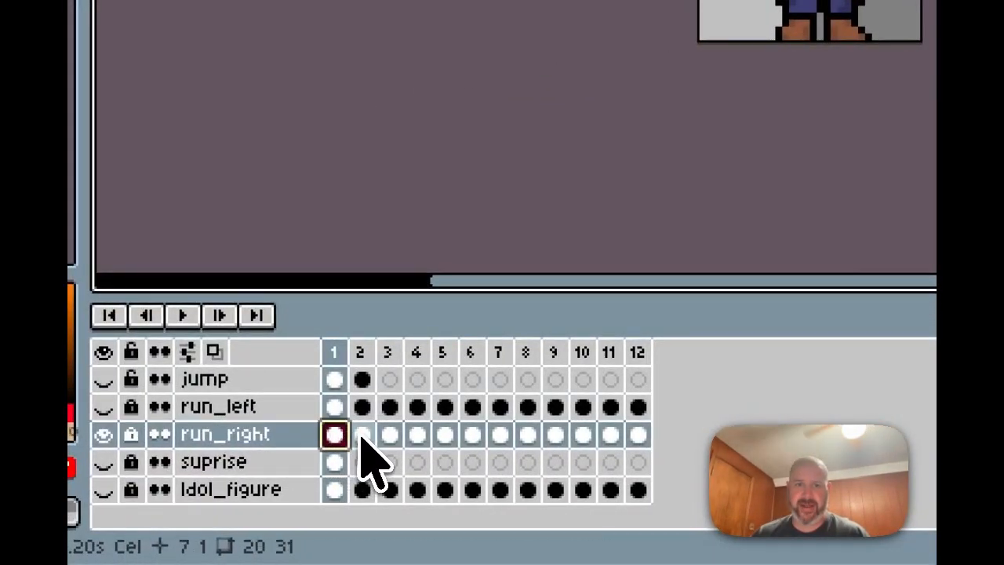
{"action": "left_click", "coordinate": [361, 435]}
{"action": "left_click", "coordinate": [390, 435]}
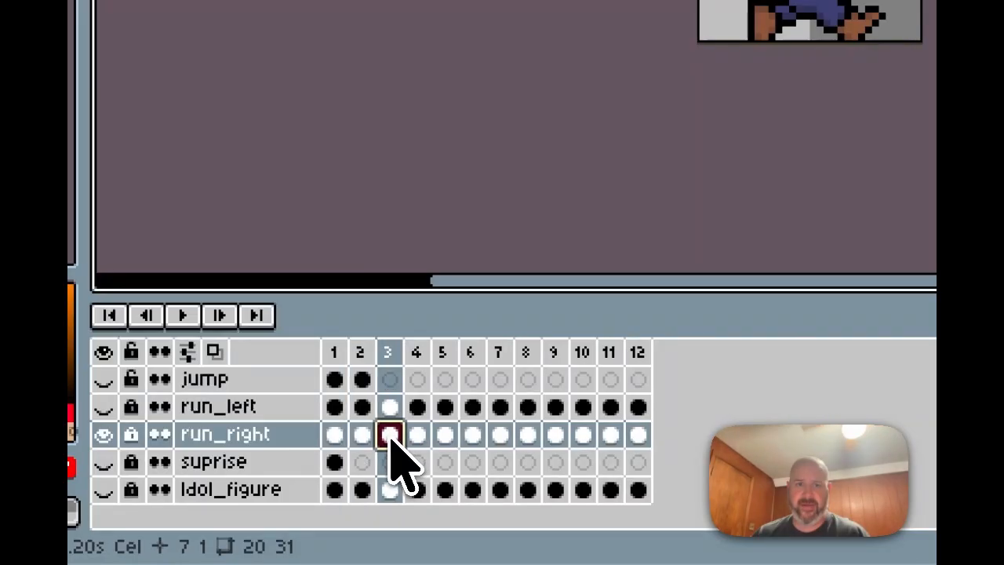
{"action": "double_click", "coordinate": [390, 436]}
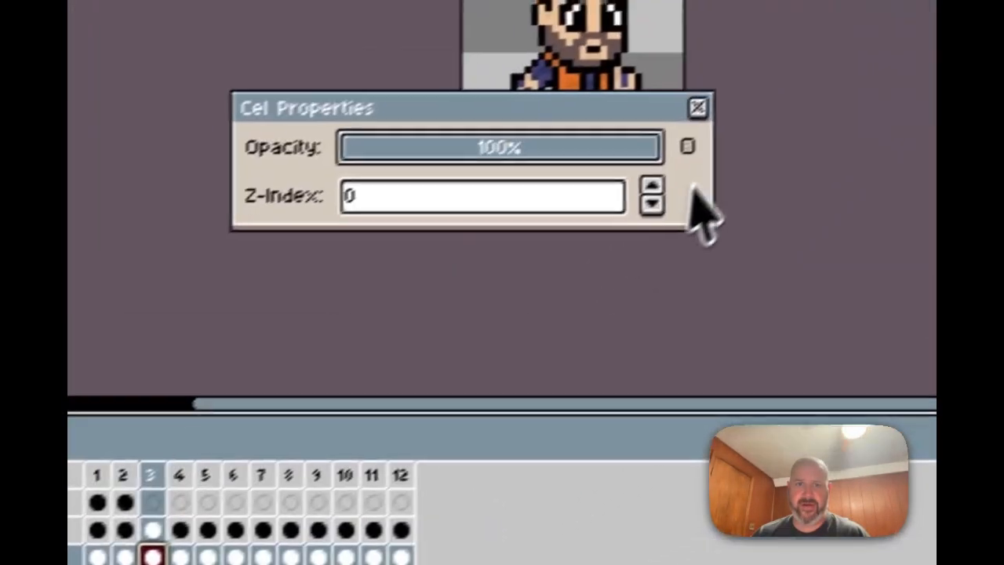
{"action": "left_click", "coordinate": [677, 117]}
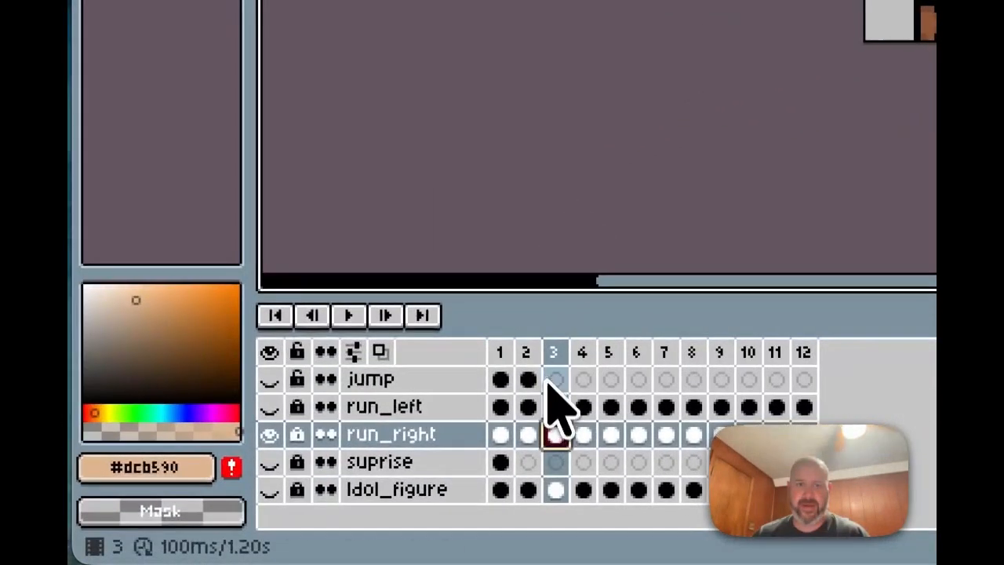
Step: Hide the run_right layer and show Idol_figure, selecting its frame 2–3 cels
{"action": "left_click", "coordinate": [530, 413]}
{"action": "left_click", "coordinate": [553, 491]}
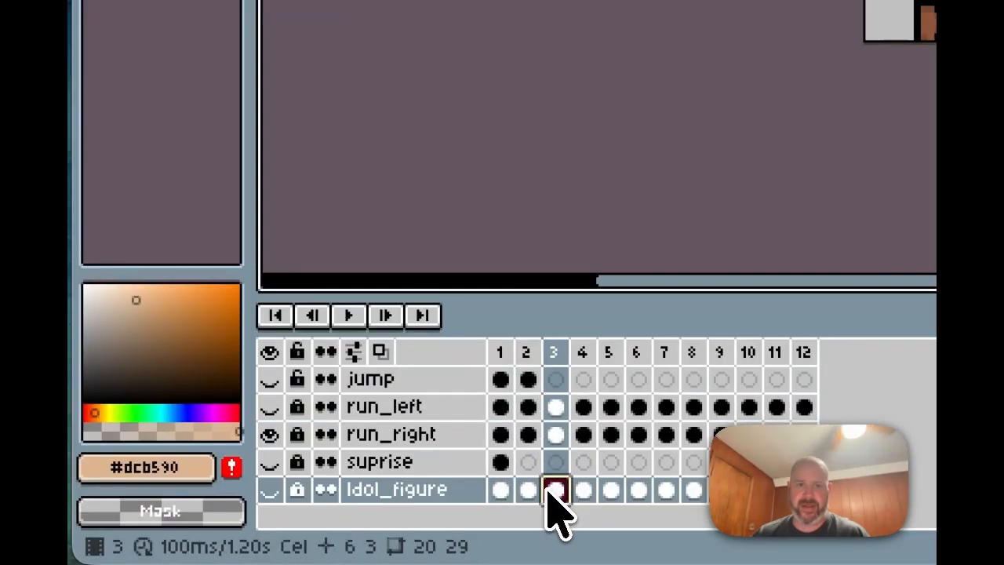
{"action": "left_click", "coordinate": [529, 490]}
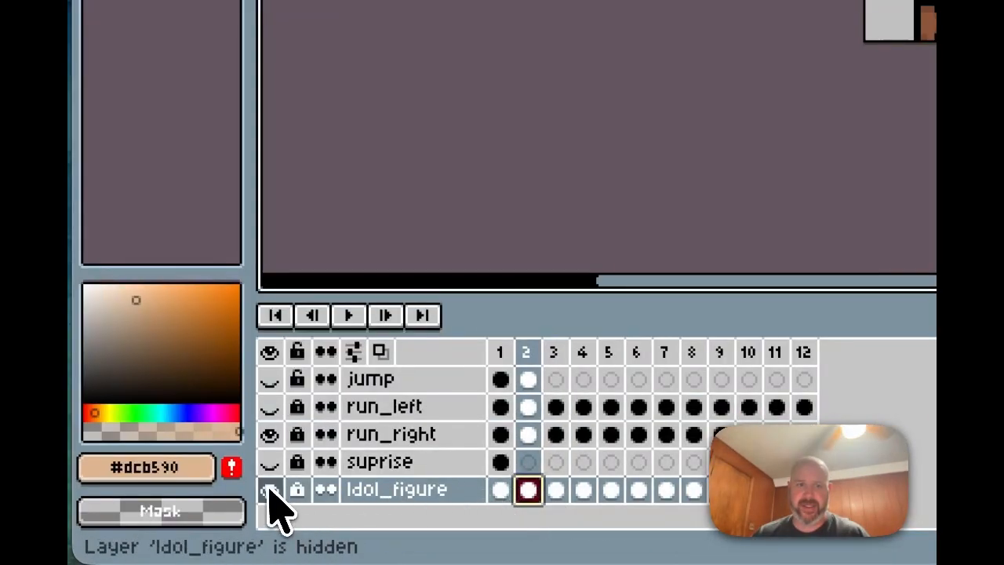
{"action": "left_click", "coordinate": [269, 436]}
{"action": "left_click", "coordinate": [554, 491]}
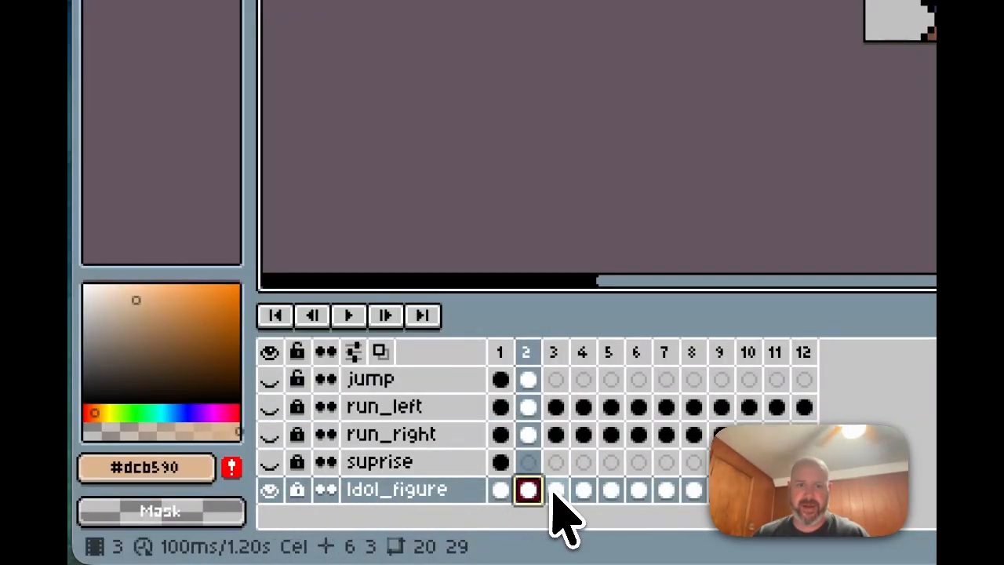
Step: Step Idol_figure through frames 1 to 4, ending on frame 3
{"action": "left_click", "coordinate": [583, 491]}
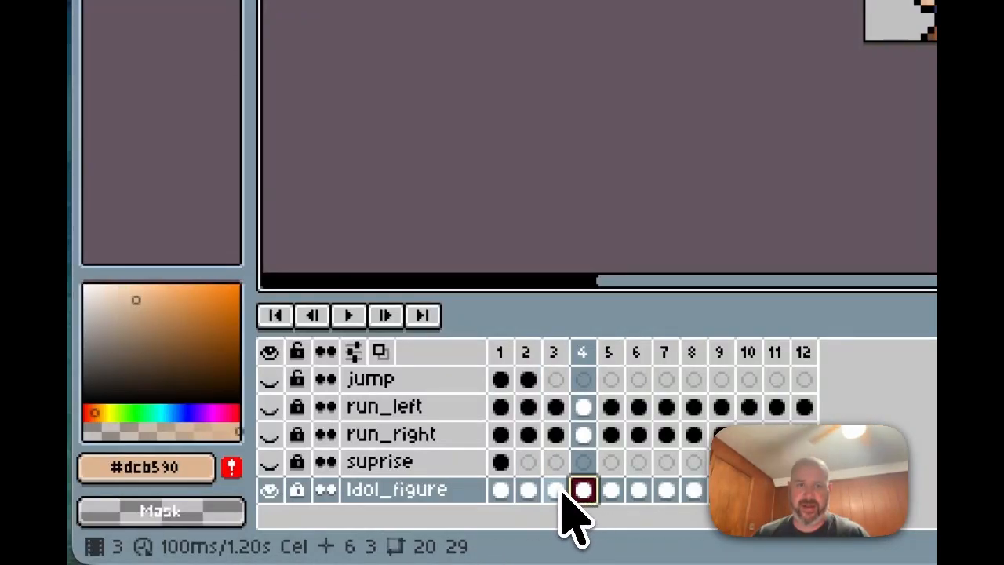
{"action": "left_click", "coordinate": [555, 490]}
{"action": "left_click", "coordinate": [523, 490]}
{"action": "left_click", "coordinate": [500, 491]}
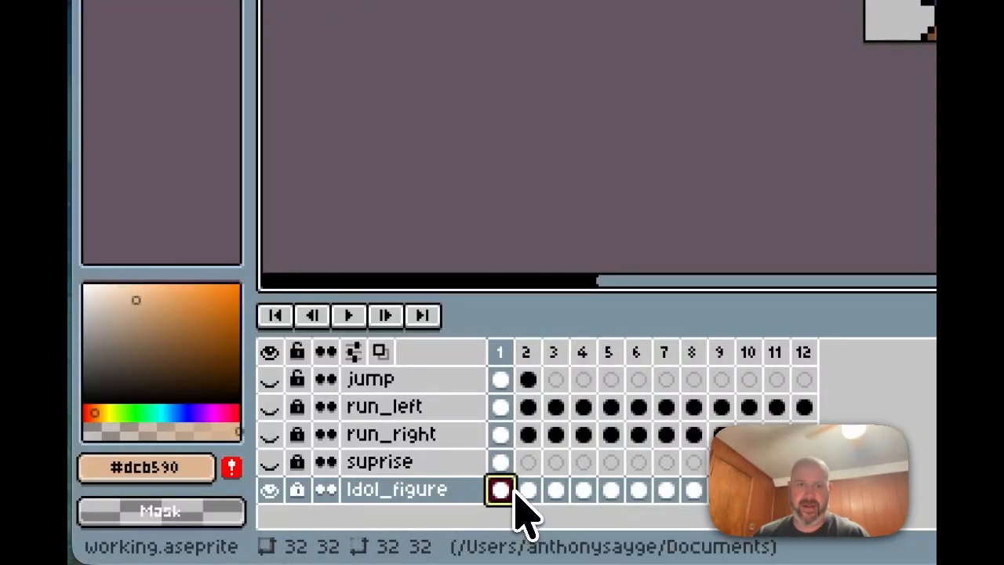
{"action": "left_click", "coordinate": [528, 490]}
{"action": "left_click", "coordinate": [555, 490]}
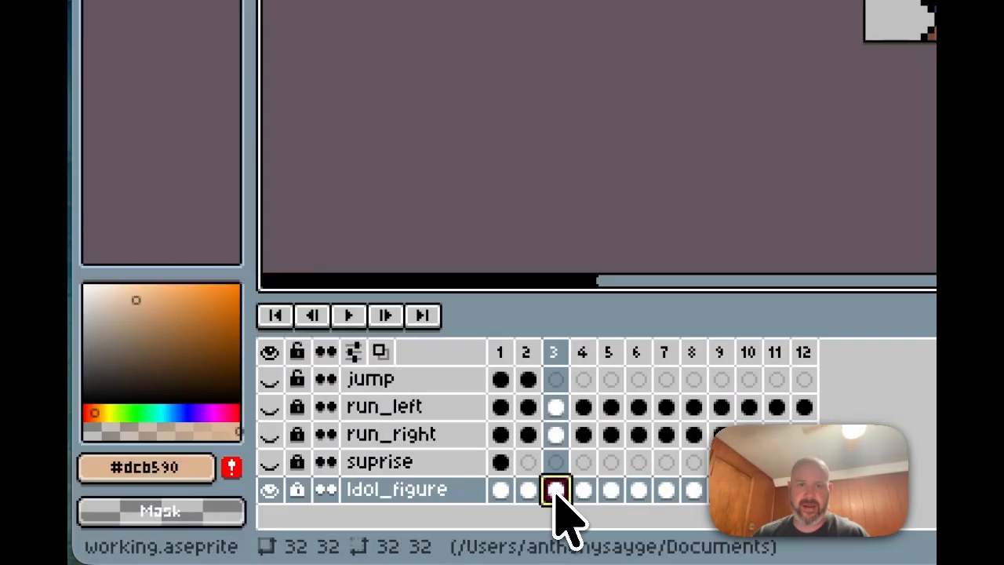
{"action": "left_click", "coordinate": [581, 487]}
{"action": "left_click", "coordinate": [554, 488]}
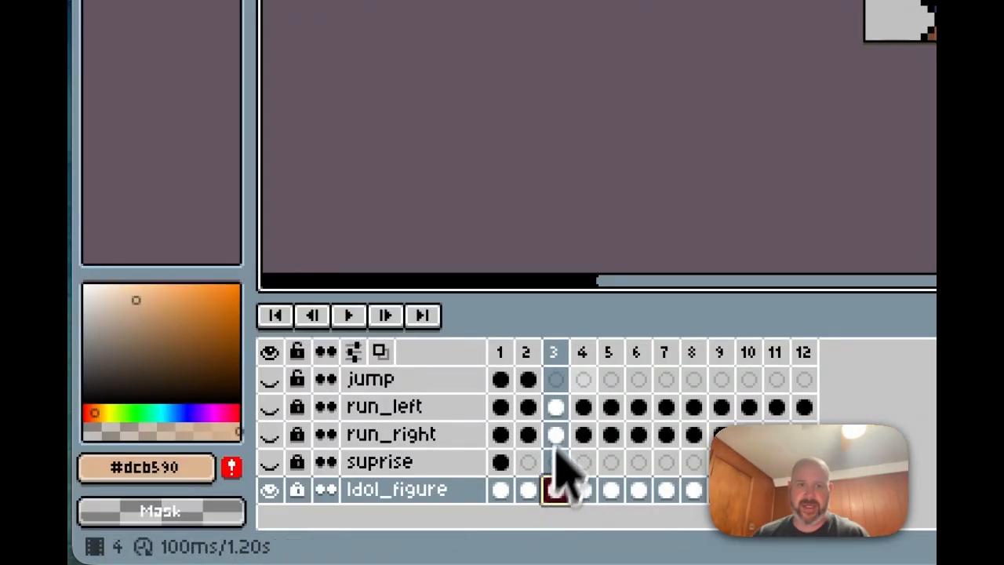
Step: Make the run_left layer visible and select its frame 3 cel
{"action": "left_click", "coordinate": [558, 406]}
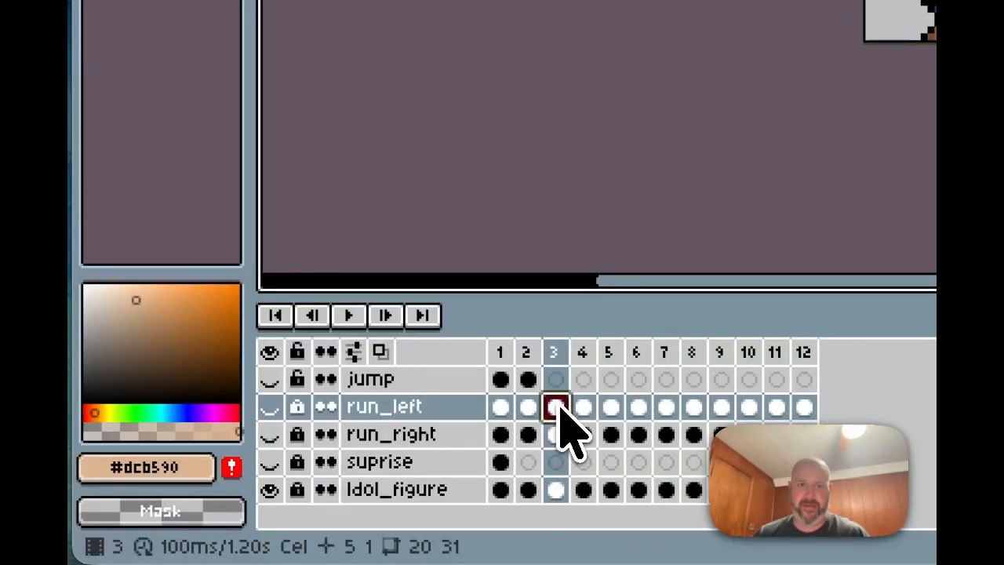
{"action": "left_click", "coordinate": [271, 407]}
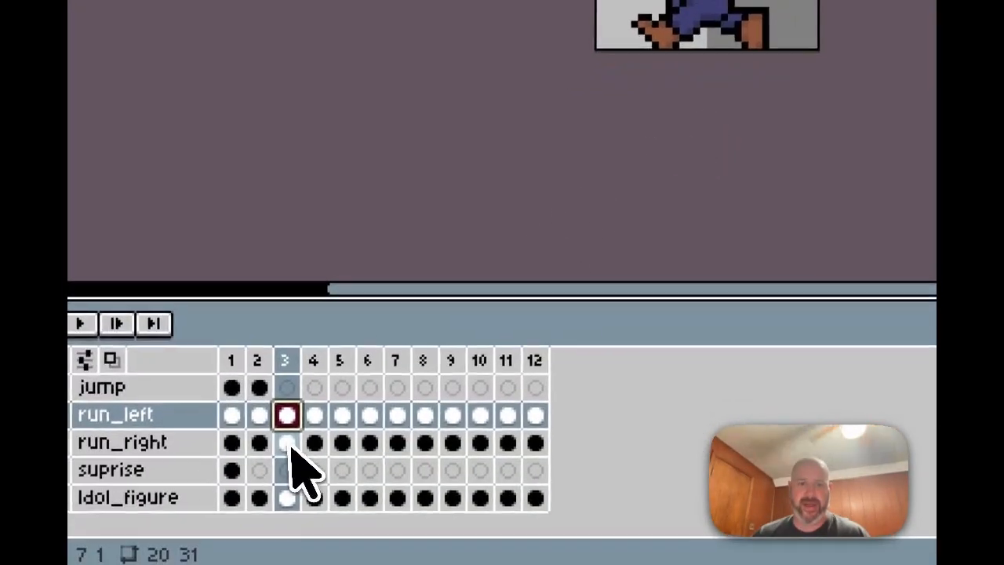
{"action": "left_click", "coordinate": [261, 476]}
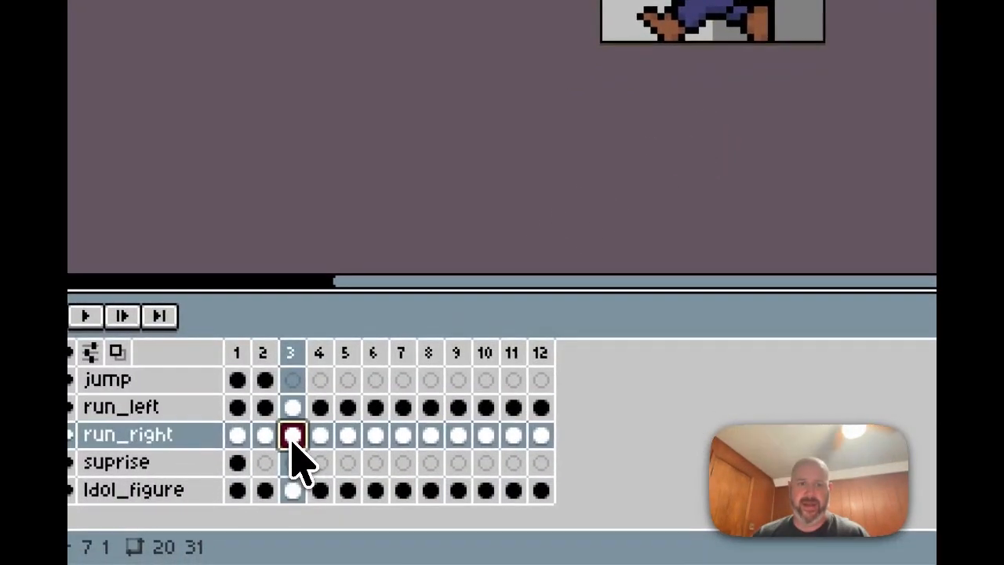
{"action": "left_click", "coordinate": [292, 407]}
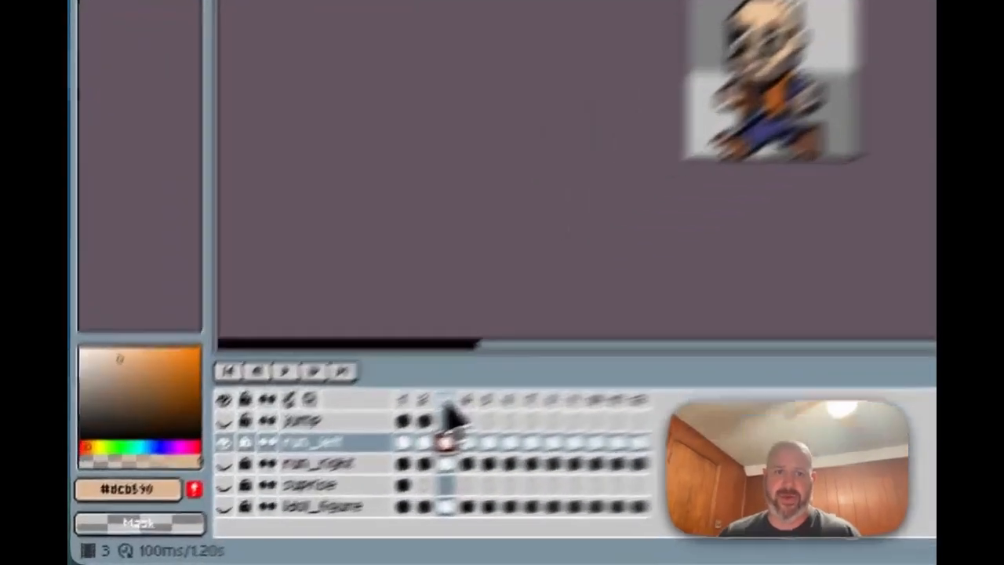
Step: Delete frame 3, then step run_left through frames 1 to 4
{"action": "left_click", "coordinate": [312, 463]}
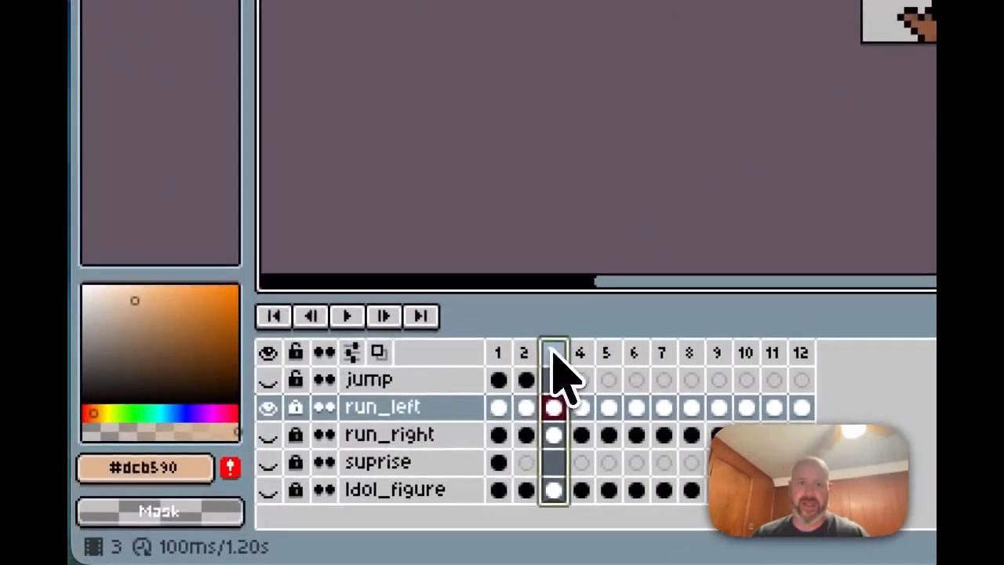
{"action": "right_click", "coordinate": [313, 463]}
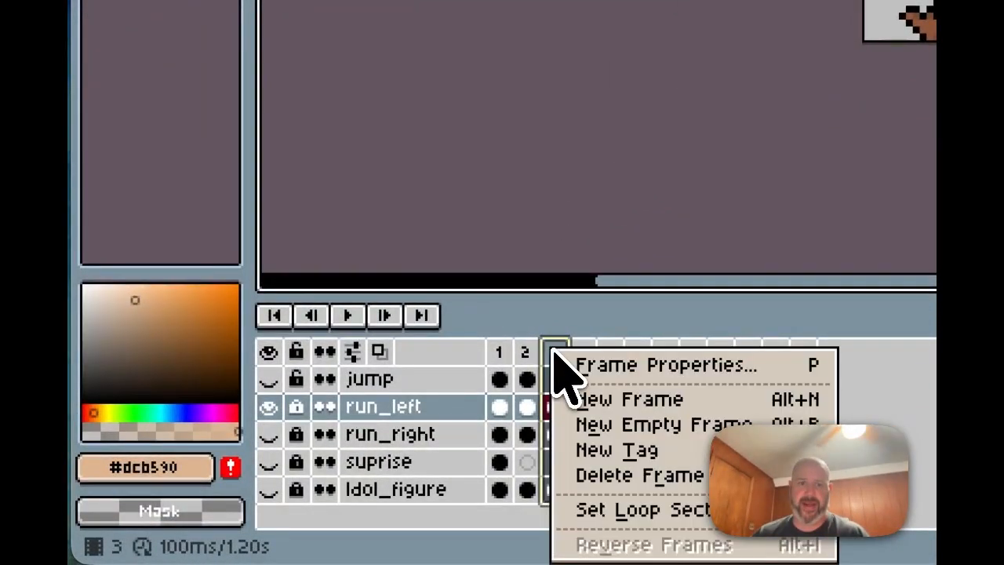
{"action": "left_click", "coordinate": [636, 476]}
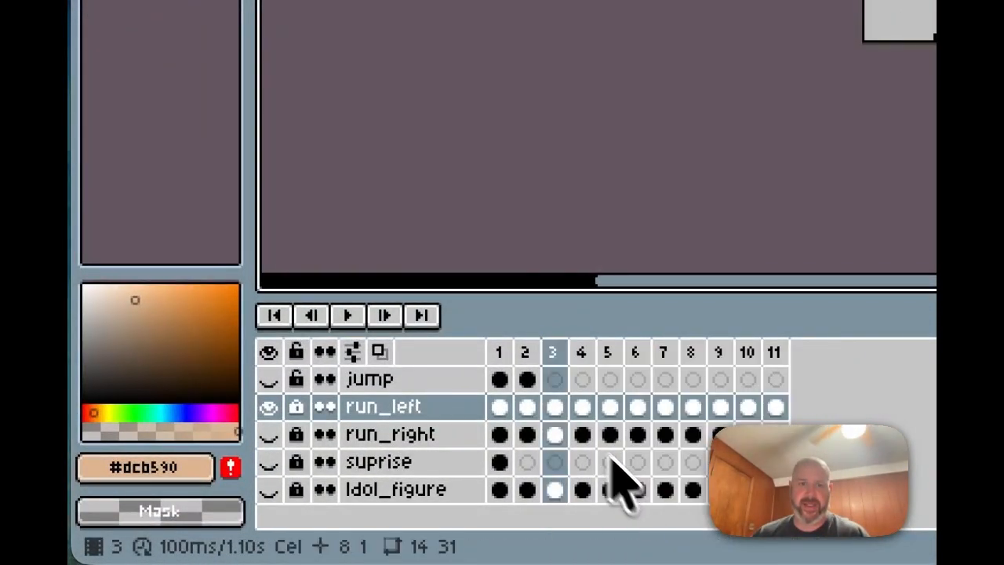
{"action": "left_click", "coordinate": [527, 406]}
{"action": "left_click", "coordinate": [499, 407]}
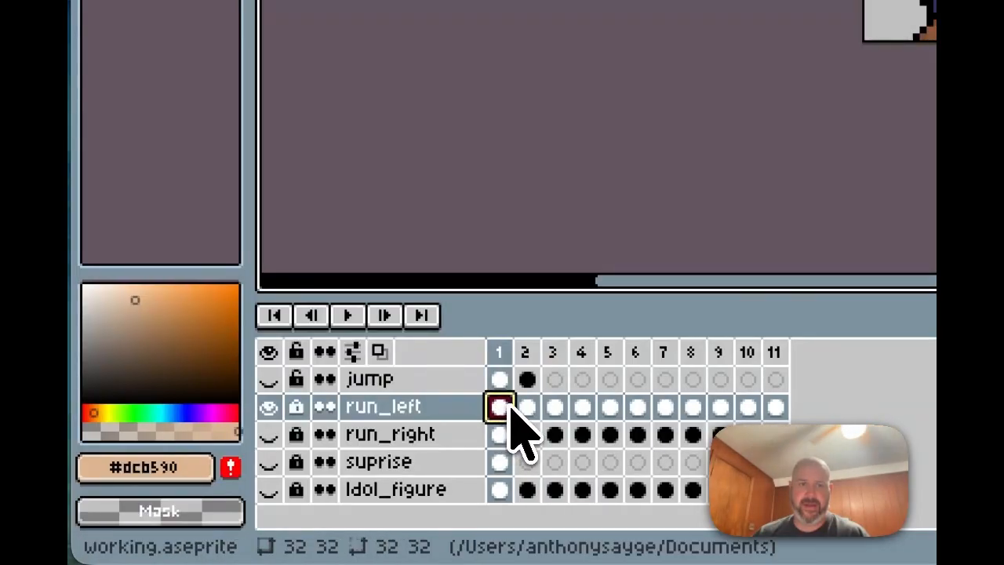
{"action": "left_click", "coordinate": [524, 408]}
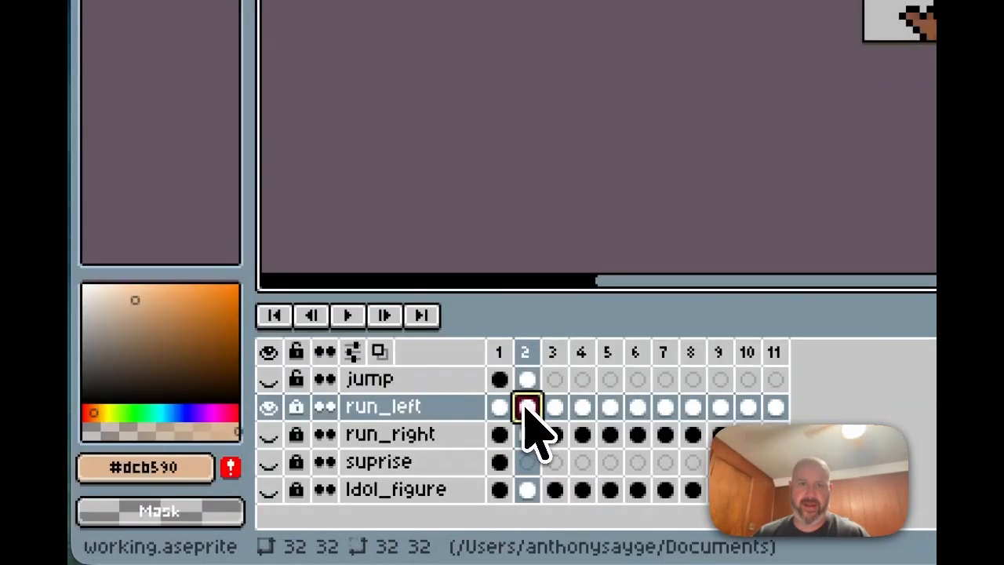
{"action": "left_click", "coordinate": [552, 408]}
{"action": "left_click", "coordinate": [580, 407]}
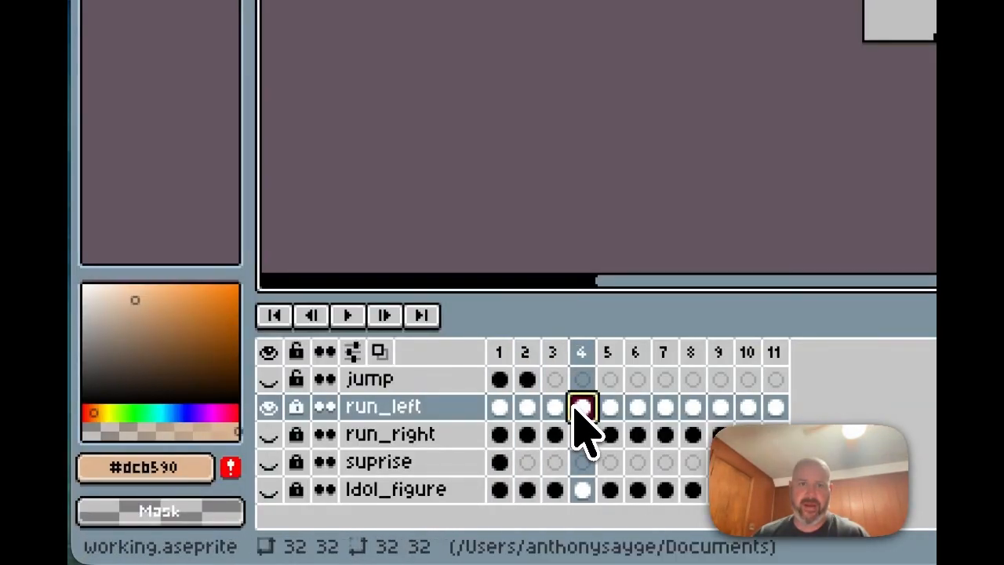
{"action": "left_click", "coordinate": [552, 408]}
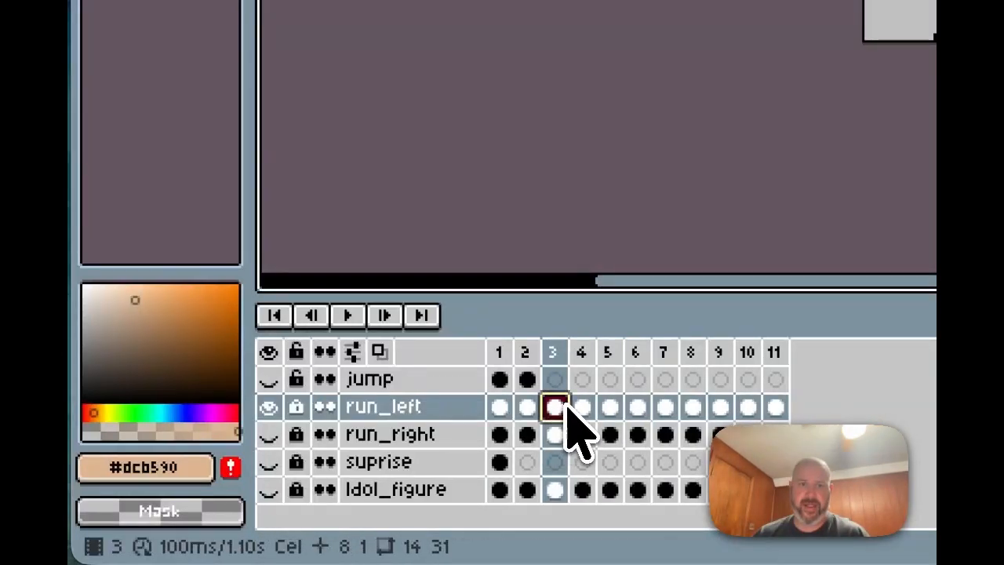
{"action": "left_click", "coordinate": [579, 405]}
Step: Delete frame 4 and step through run_left again up to frame 4
{"action": "right_click", "coordinate": [578, 352]}
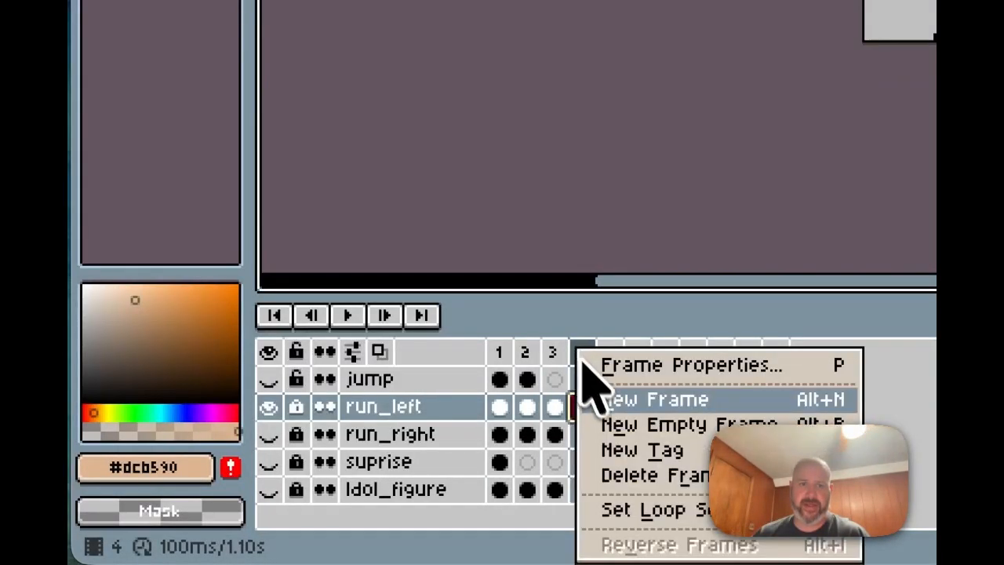
{"action": "left_click", "coordinate": [637, 476]}
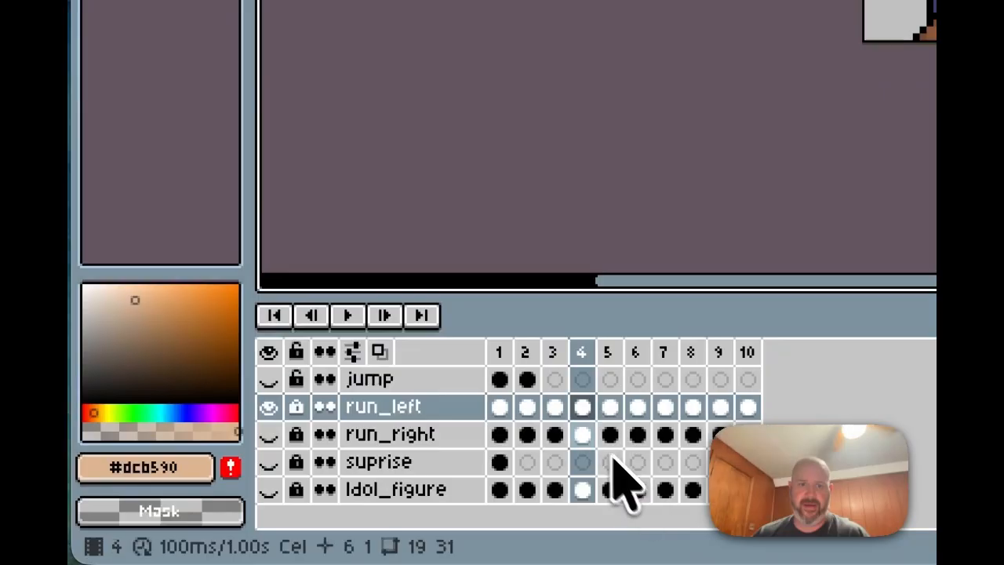
{"action": "left_click", "coordinate": [554, 406]}
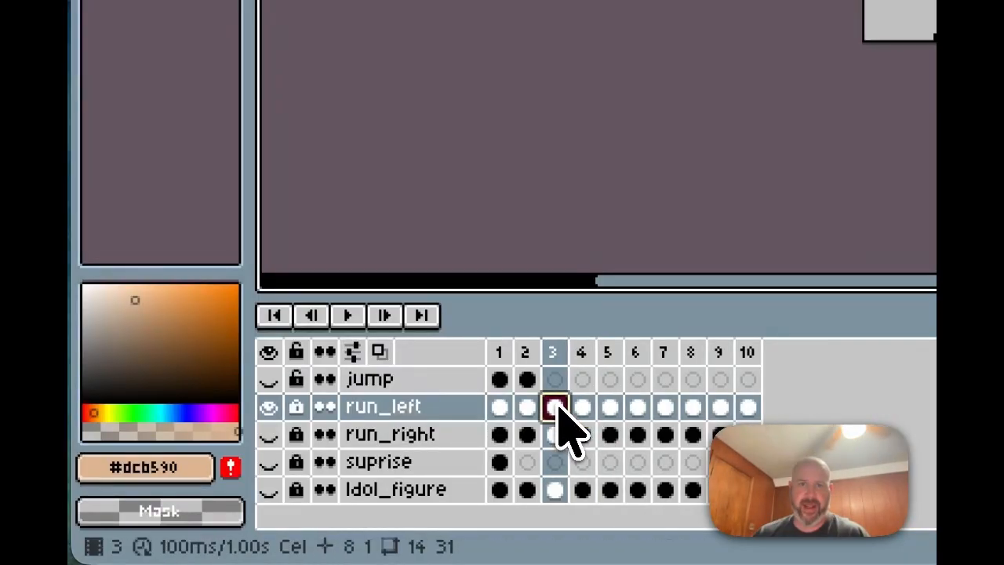
{"action": "left_click", "coordinate": [528, 406]}
{"action": "left_click", "coordinate": [556, 407]}
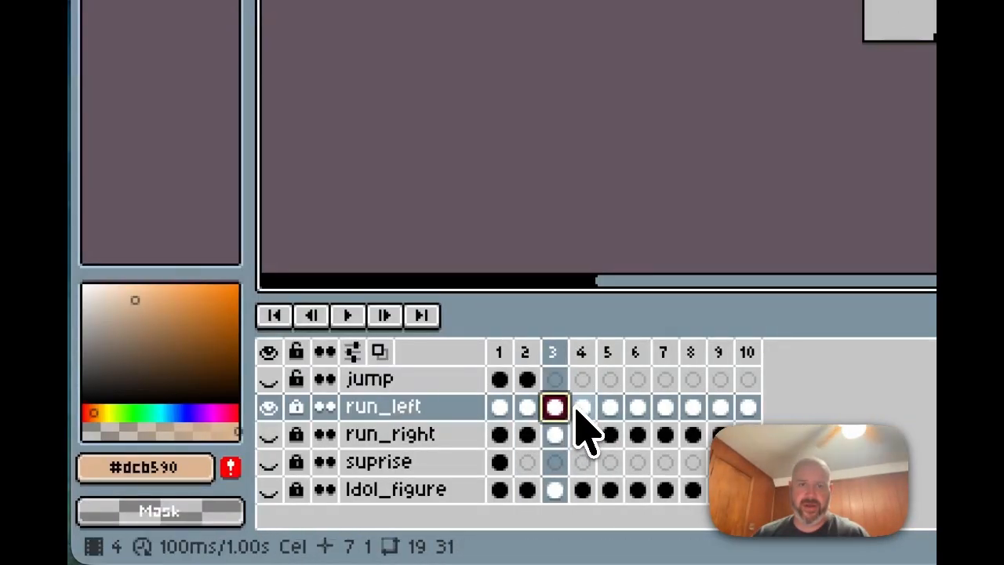
{"action": "left_click", "coordinate": [581, 406]}
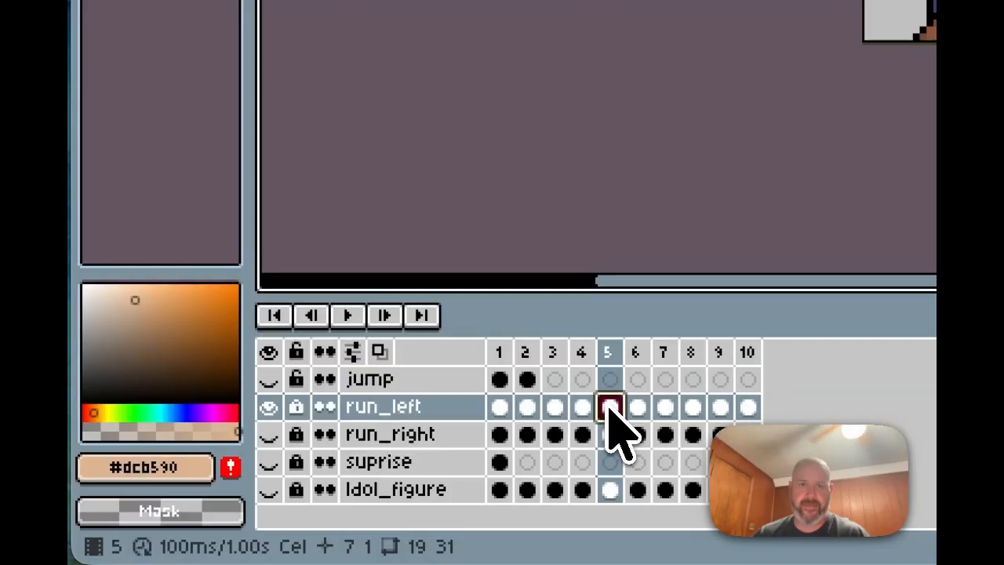
Step: Delete frame 5, leaving 9 frames at 0.90s, and step forward through run_left
{"action": "right_click", "coordinate": [611, 362]}
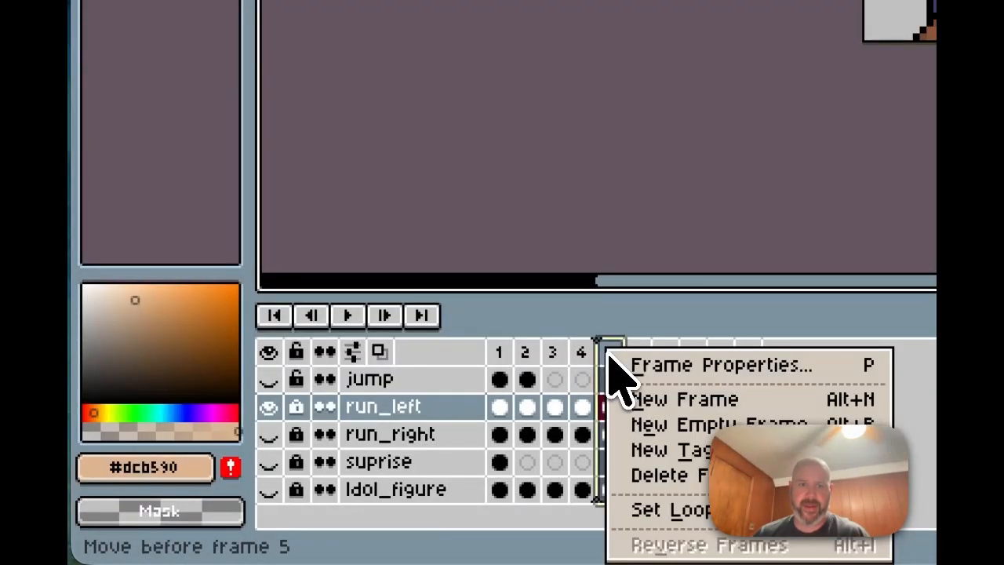
{"action": "left_click", "coordinate": [649, 477]}
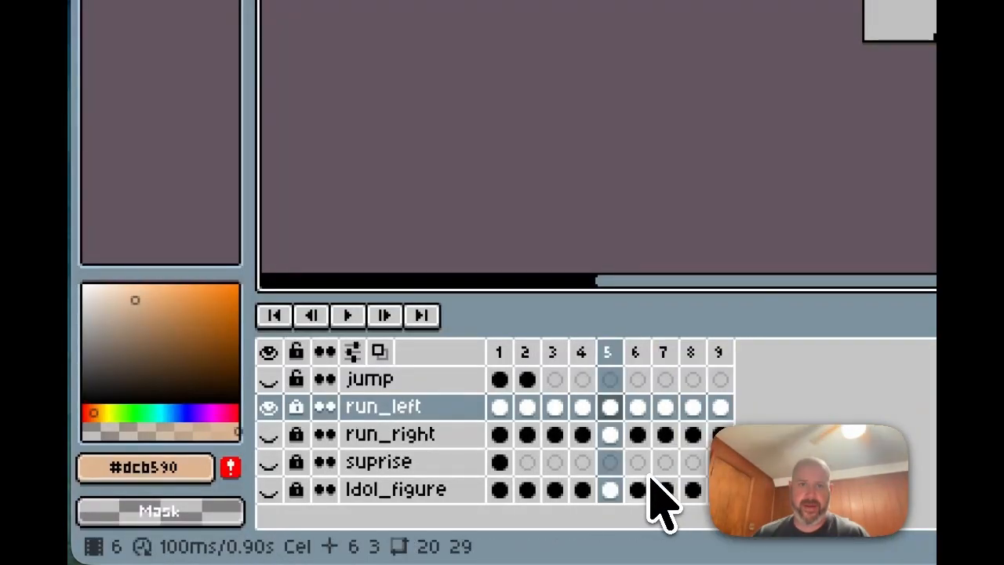
{"action": "left_click", "coordinate": [637, 407]}
{"action": "left_click", "coordinate": [663, 406]}
{"action": "left_click", "coordinate": [688, 407]}
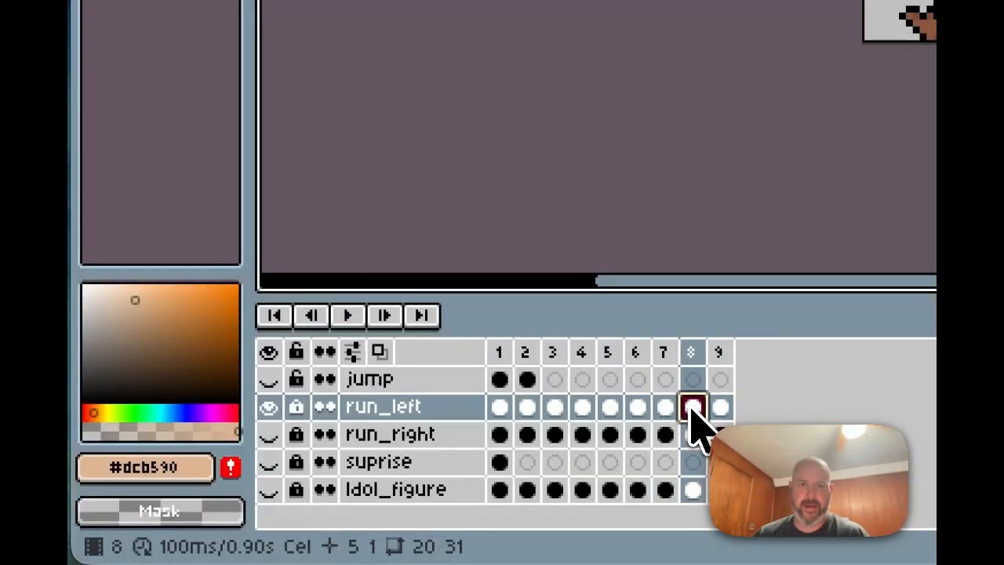
{"action": "left_click", "coordinate": [715, 405]}
Step: Compare run_left frames 4 and 5, then step back to frame 1 and forward to 5
{"action": "left_click", "coordinate": [582, 407]}
{"action": "left_click", "coordinate": [609, 406]}
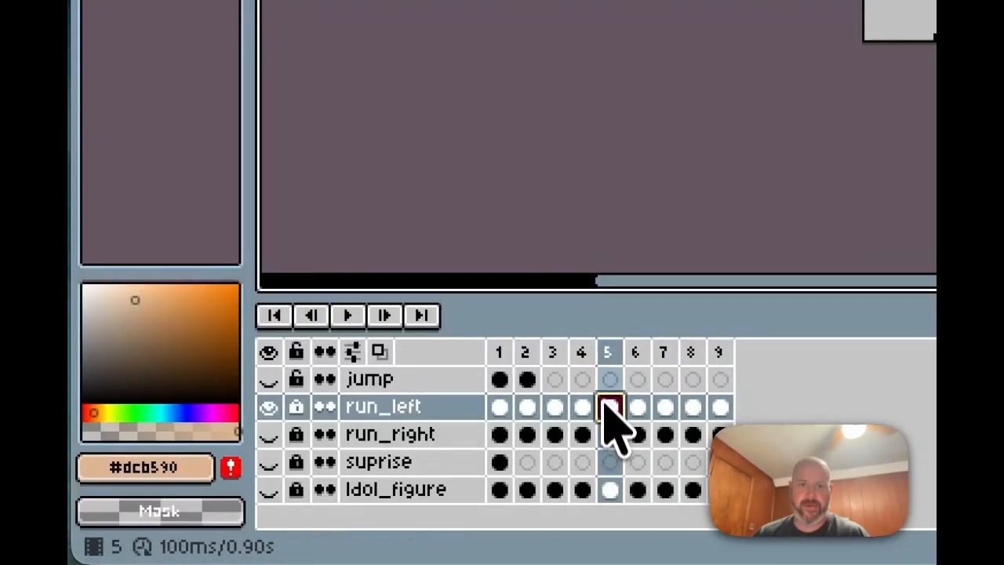
{"action": "left_click", "coordinate": [582, 407]}
{"action": "left_click", "coordinate": [553, 407]}
{"action": "left_click", "coordinate": [526, 407]}
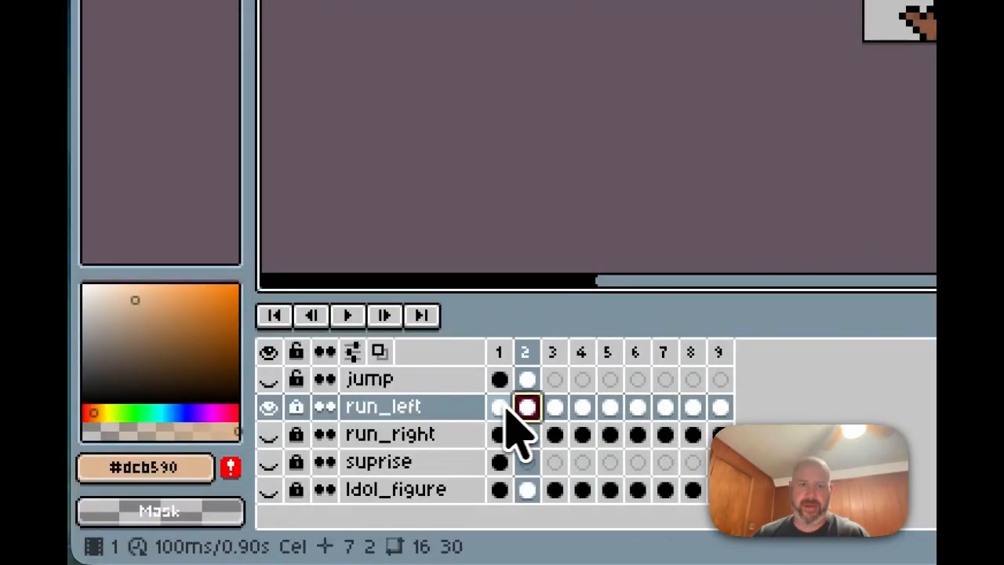
{"action": "left_click", "coordinate": [500, 406]}
{"action": "left_click", "coordinate": [555, 406]}
{"action": "left_click", "coordinate": [581, 406]}
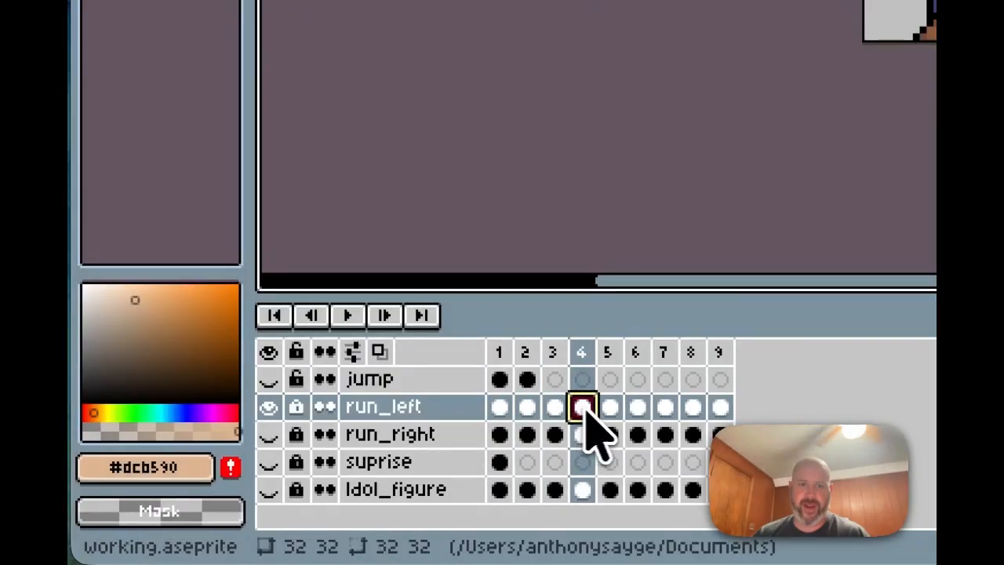
{"action": "left_click", "coordinate": [608, 407]}
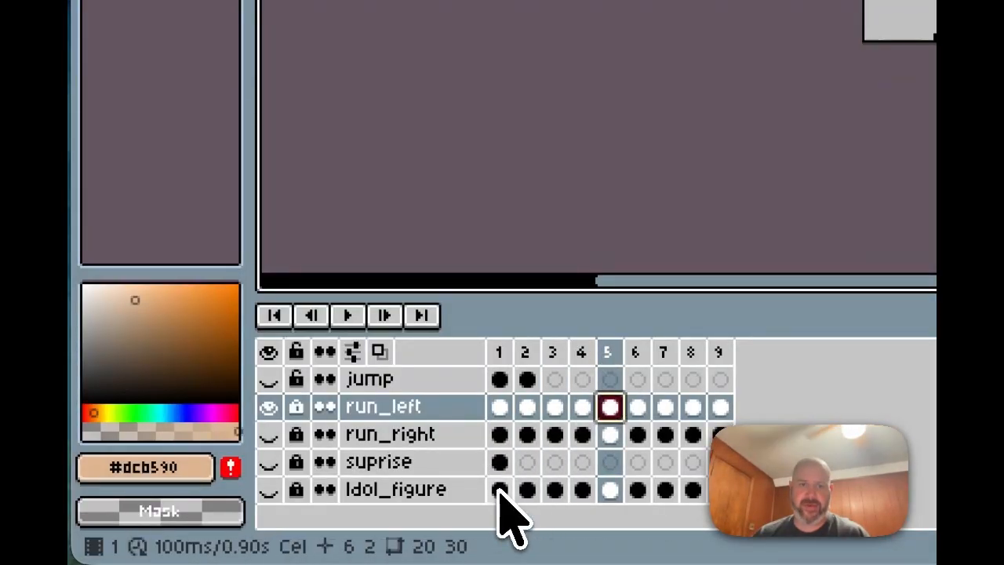
Step: Toggle the run_left, run_right, suprise and Idol_figure eyes, then step Idol_figure through frames 1–4
{"action": "left_click", "coordinate": [268, 408]}
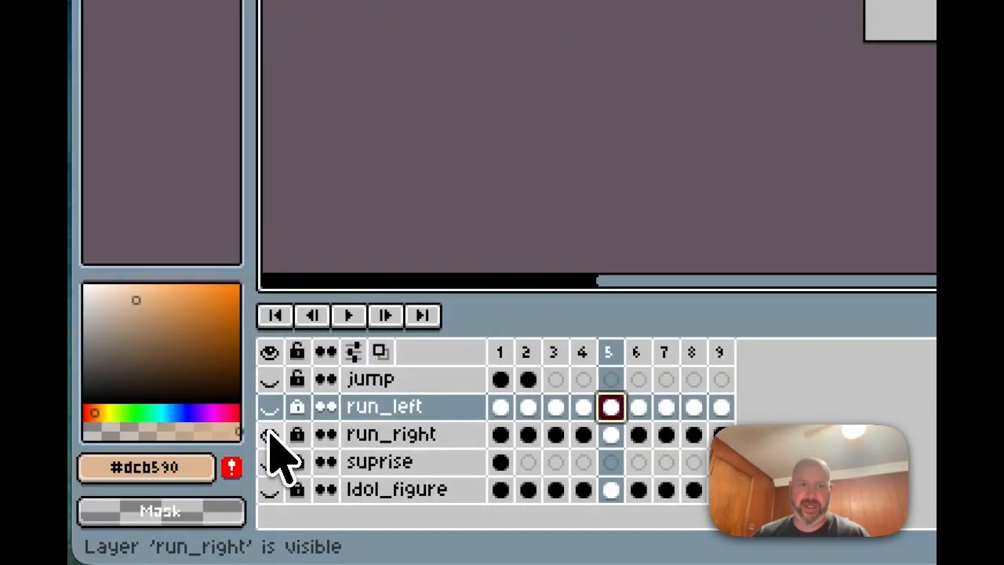
{"action": "left_click", "coordinate": [269, 434]}
{"action": "left_click", "coordinate": [269, 462]}
{"action": "left_click", "coordinate": [271, 488]}
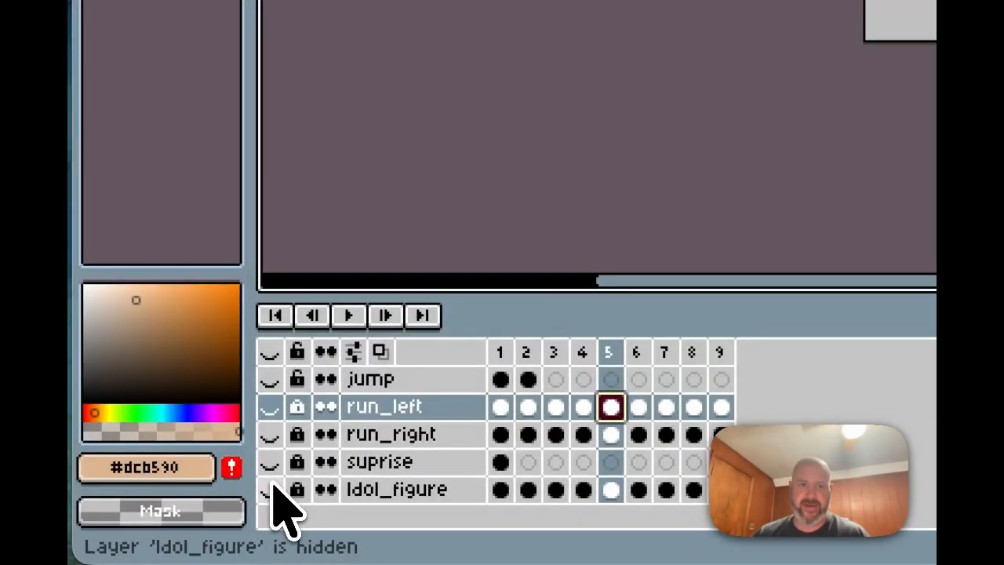
{"action": "left_click", "coordinate": [500, 490]}
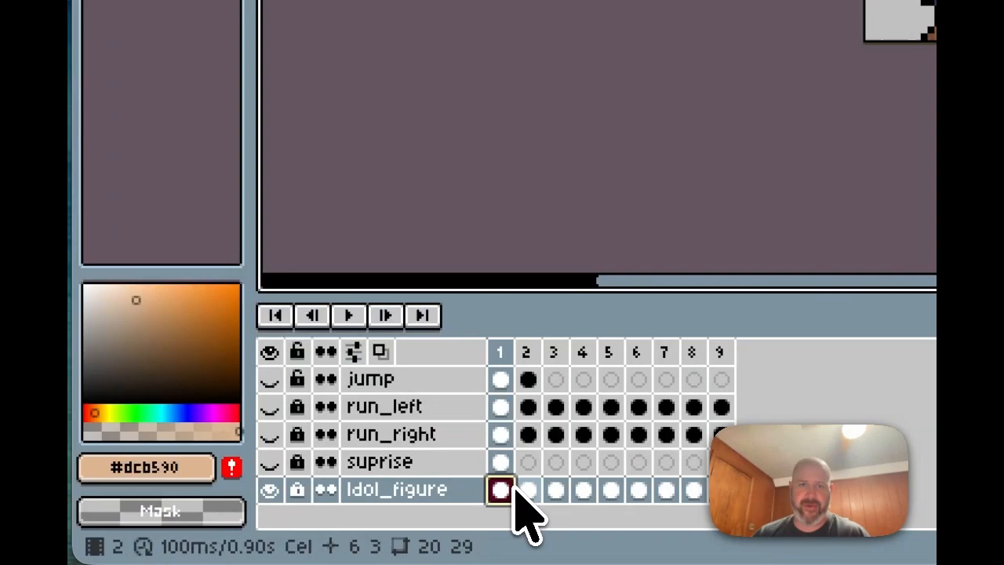
{"action": "left_click", "coordinate": [527, 490]}
{"action": "left_click", "coordinate": [556, 490]}
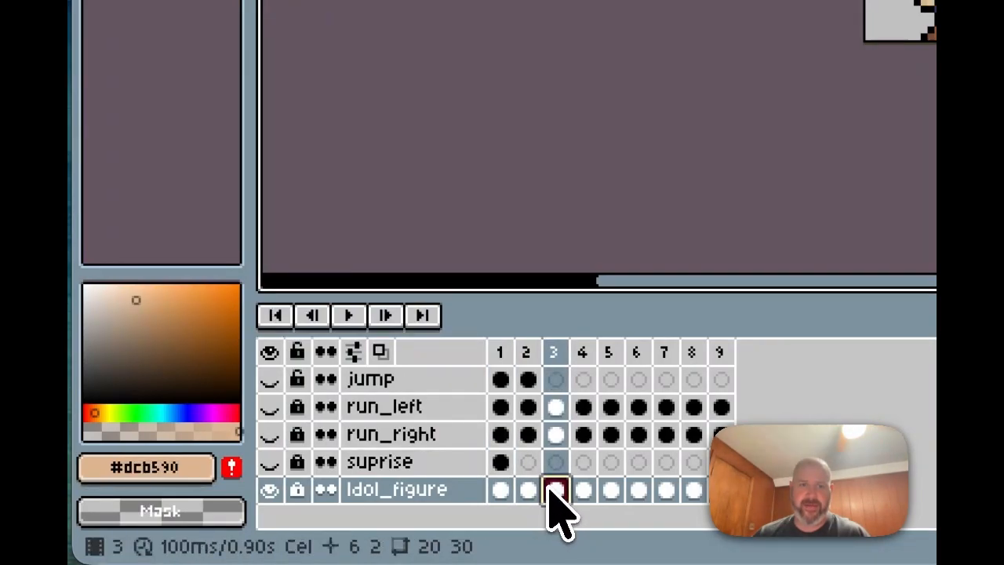
{"action": "left_click", "coordinate": [583, 489]}
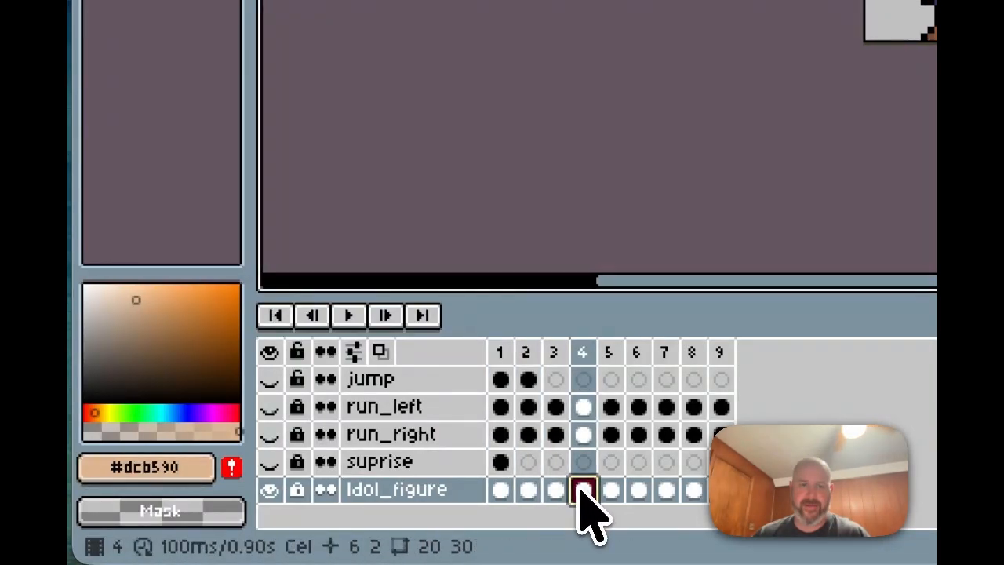
Step: Select frames 5 through 9 and delete them, leaving 4 frames totalling 400ms
{"action": "left_click", "coordinate": [609, 486]}
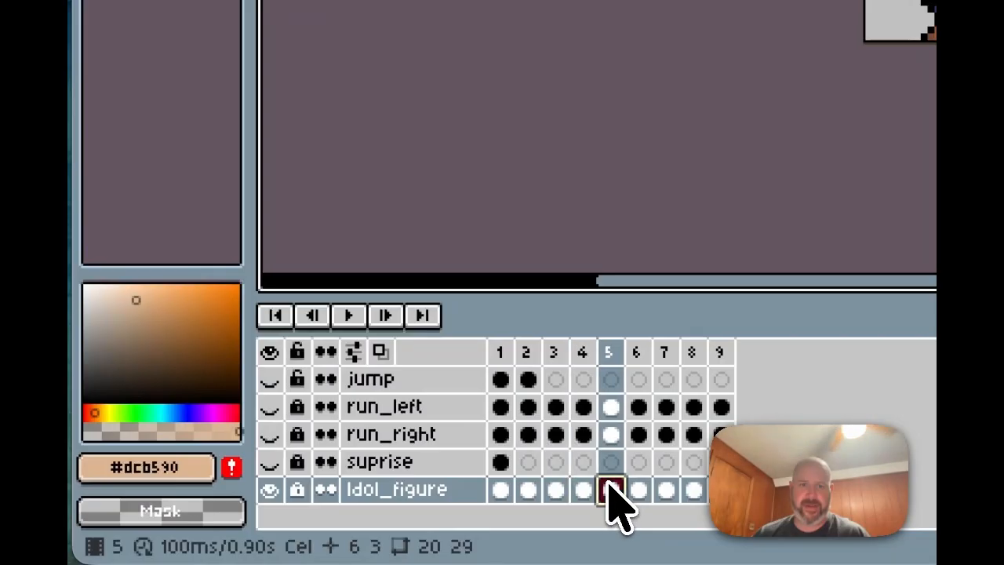
{"action": "left_click_drag", "start_coordinate": [608, 353], "coordinate": [717, 357]}
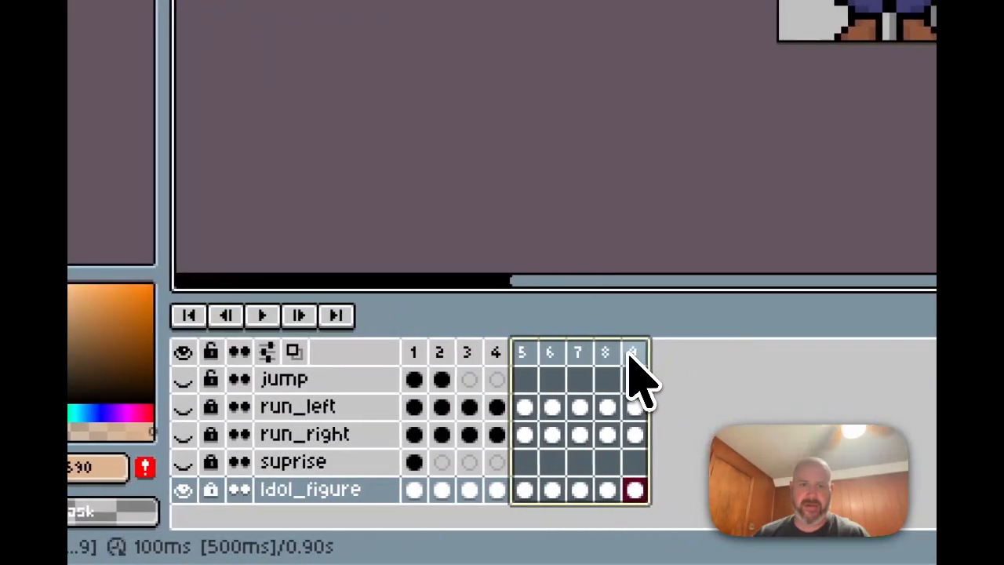
{"action": "right_click", "coordinate": [669, 365]}
{"action": "left_click", "coordinate": [679, 475]}
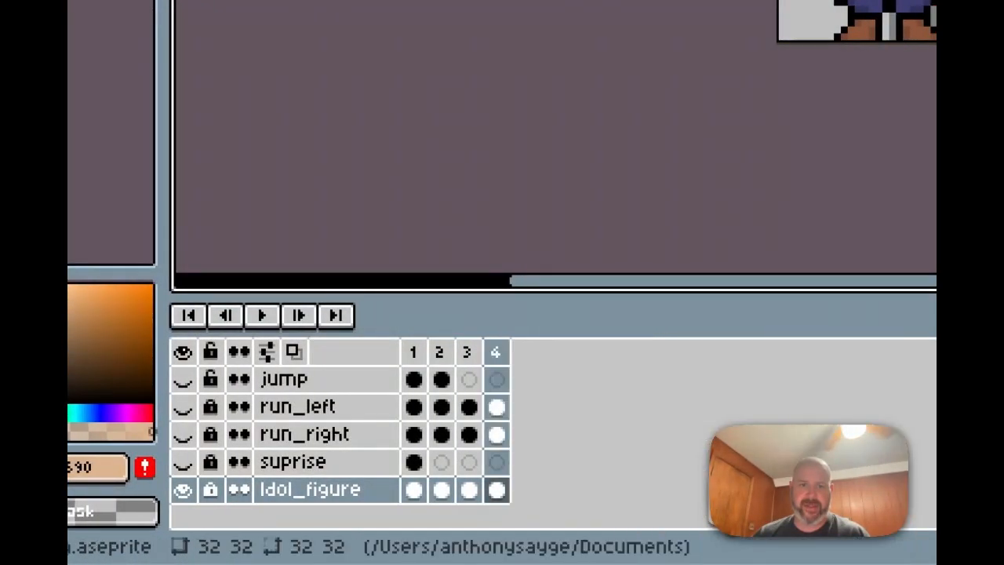
{"action": "left_click", "coordinate": [412, 435]}
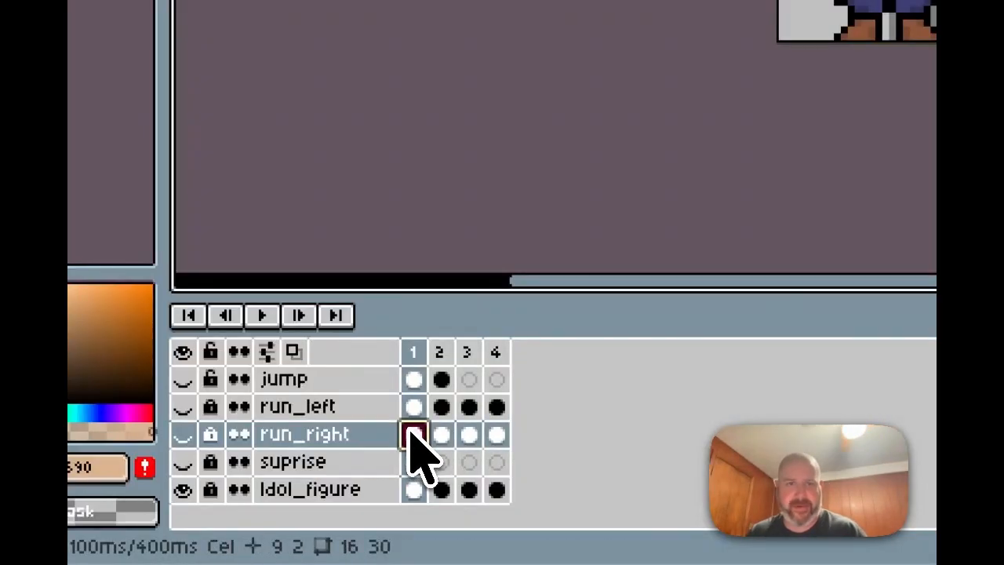
Step: Step Idol_figure through its frames 1 to 4
{"action": "left_click", "coordinate": [414, 489]}
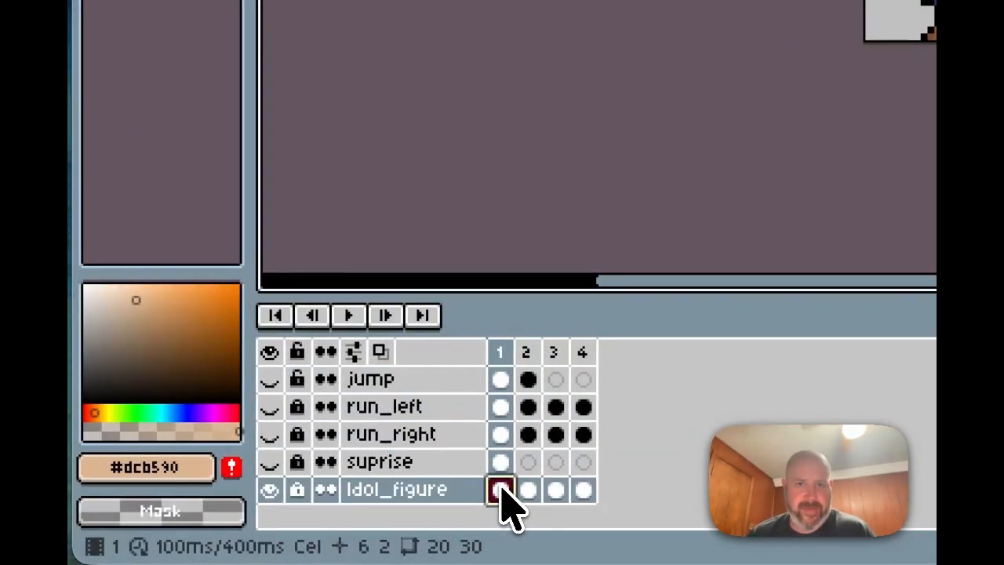
{"action": "left_click", "coordinate": [525, 491]}
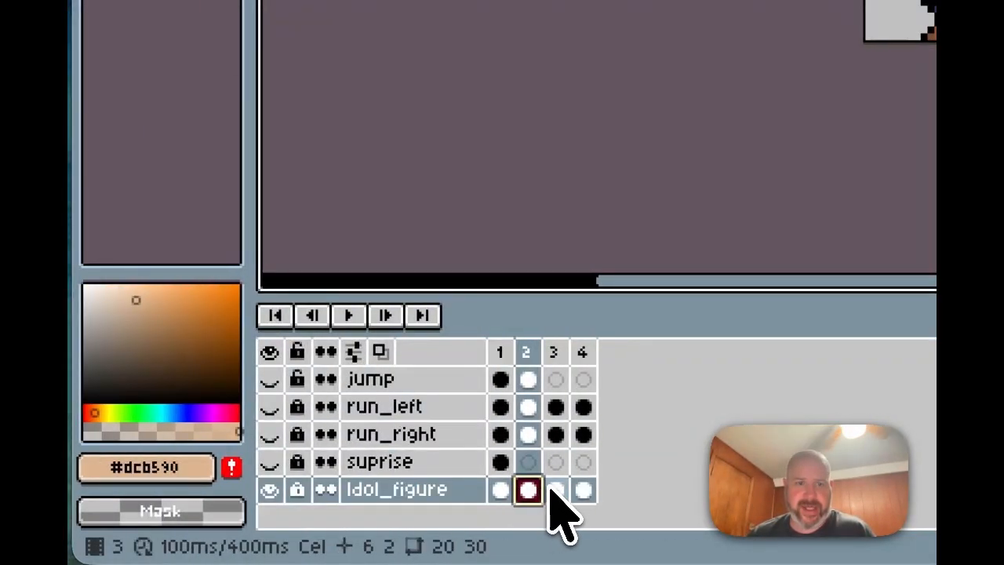
{"action": "left_click", "coordinate": [553, 489]}
{"action": "left_click", "coordinate": [581, 490]}
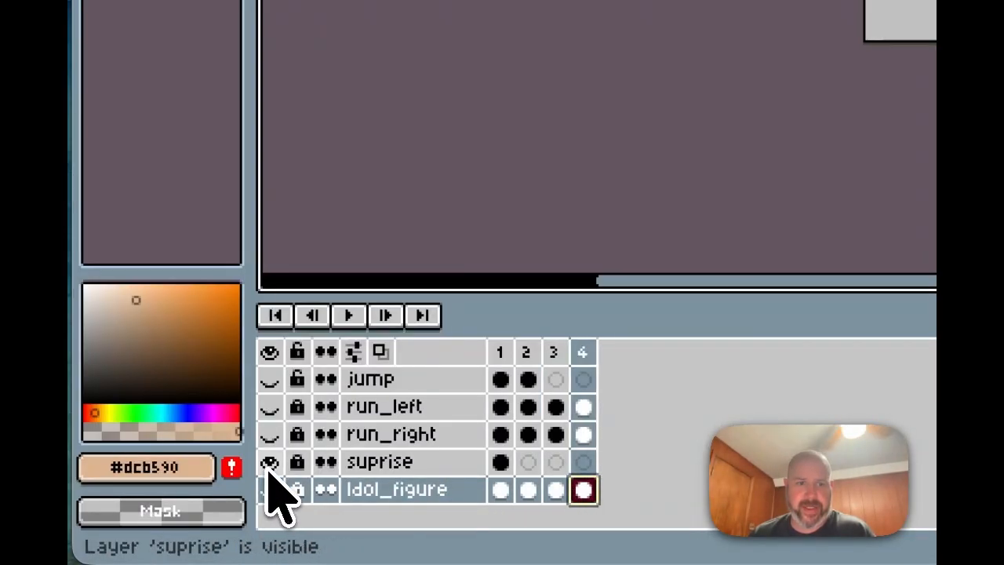
Step: Step run_right forward to frame 4 and back to frame 1
{"action": "left_click", "coordinate": [501, 435]}
{"action": "left_click", "coordinate": [524, 436]}
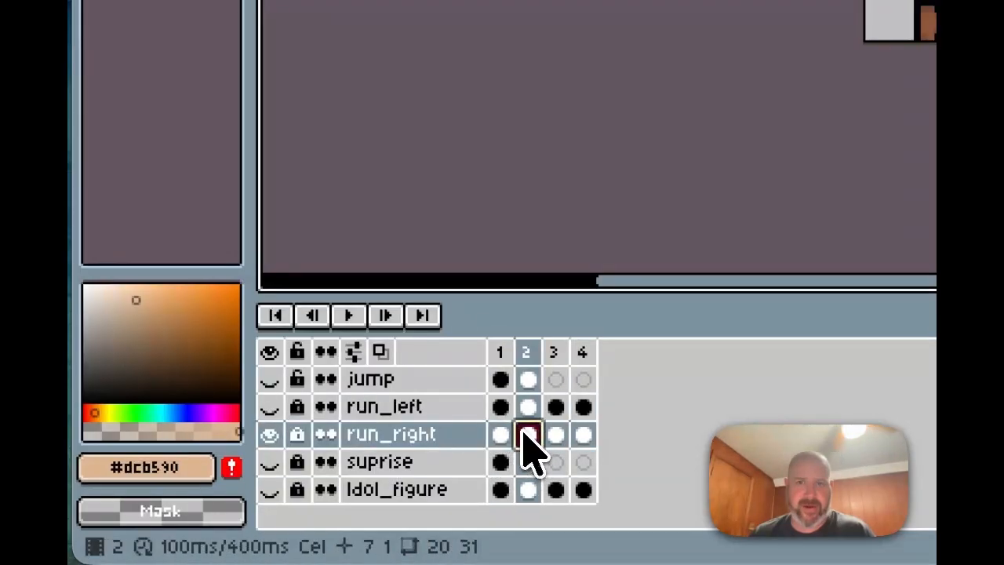
{"action": "left_click", "coordinate": [555, 436]}
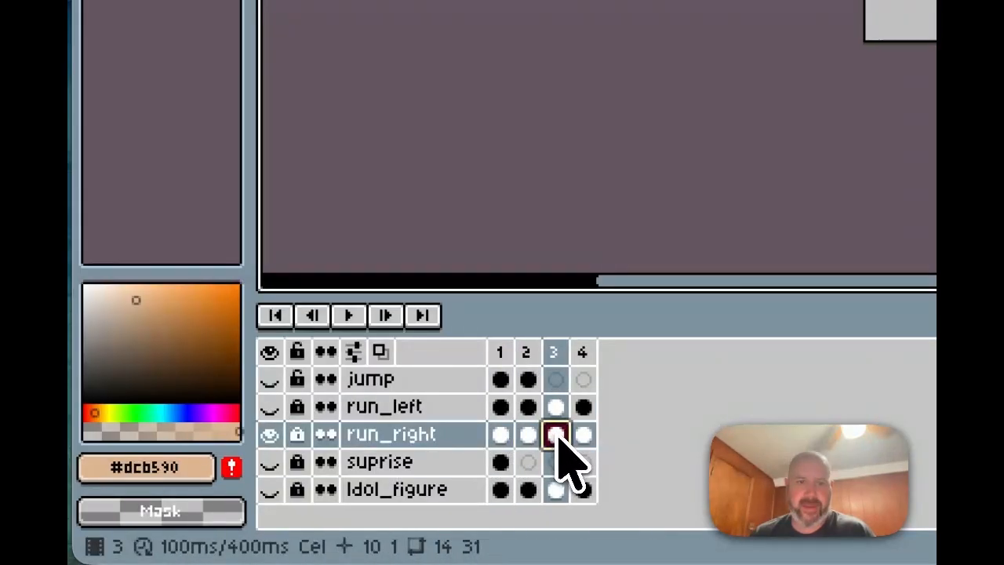
{"action": "left_click", "coordinate": [581, 436]}
{"action": "left_click", "coordinate": [552, 435]}
{"action": "left_click", "coordinate": [526, 436]}
{"action": "left_click", "coordinate": [500, 436]}
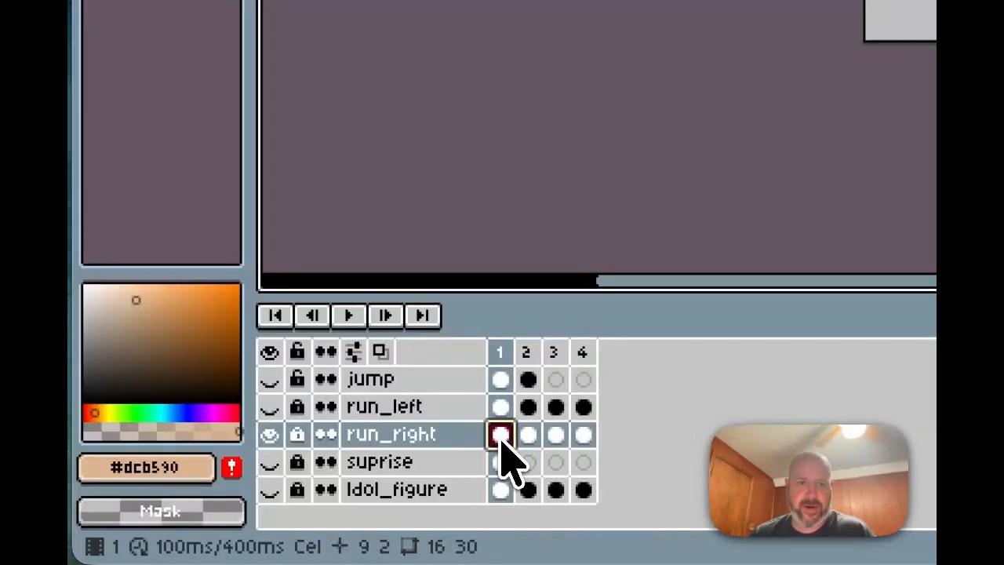
Step: Hide run_right, show the jump layer, and flip between jump frames 1 and 2
{"action": "left_click", "coordinate": [500, 379]}
{"action": "left_click", "coordinate": [527, 380]}
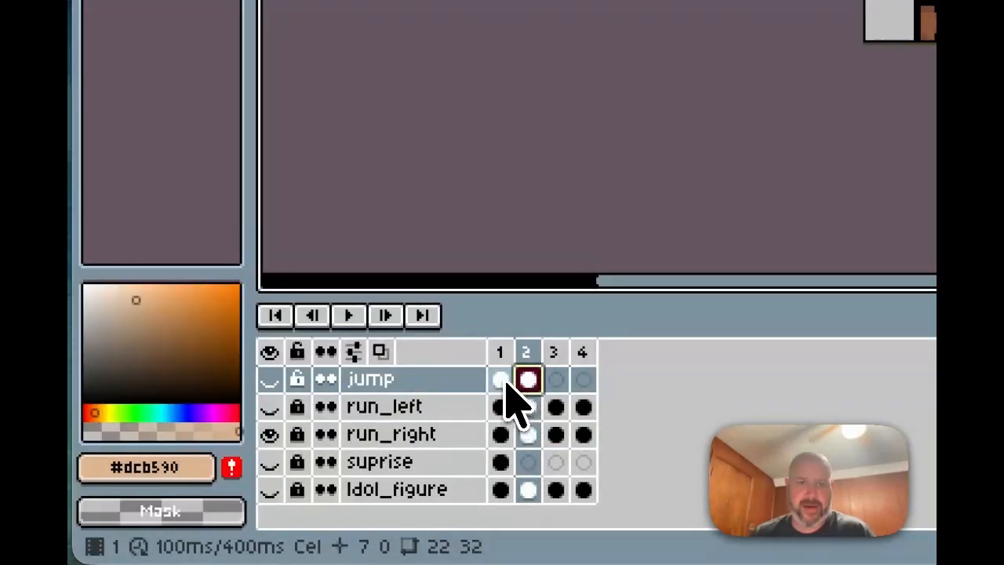
{"action": "left_click", "coordinate": [502, 381]}
{"action": "left_click", "coordinate": [269, 434]}
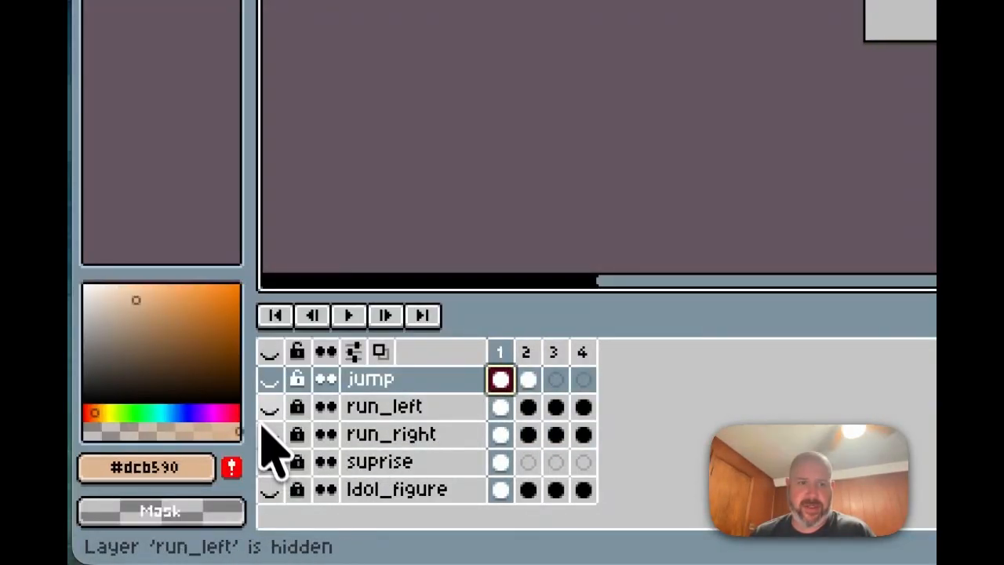
{"action": "left_click", "coordinate": [269, 381]}
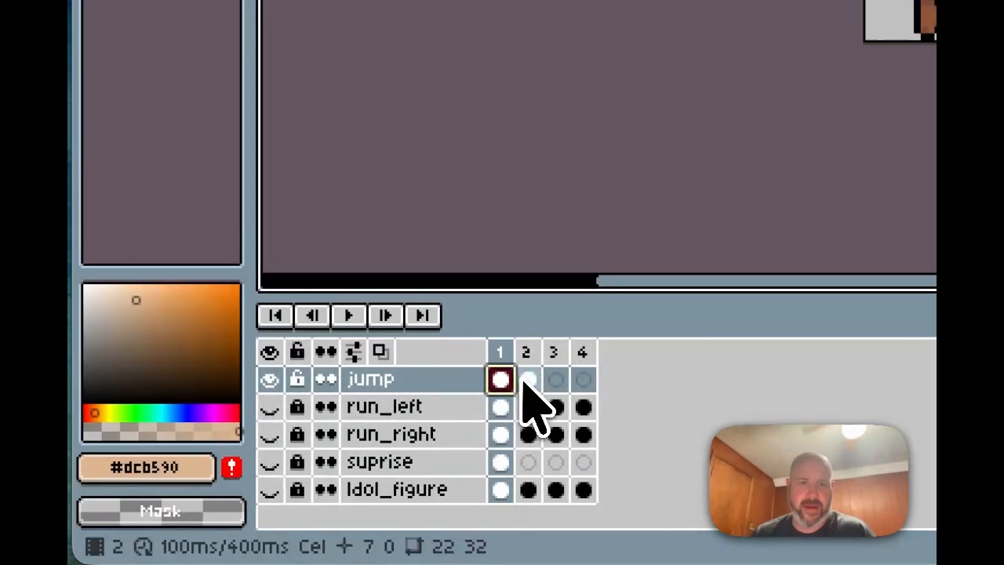
{"action": "left_click", "coordinate": [527, 380]}
{"action": "left_click", "coordinate": [500, 380]}
{"action": "left_click", "coordinate": [528, 380]}
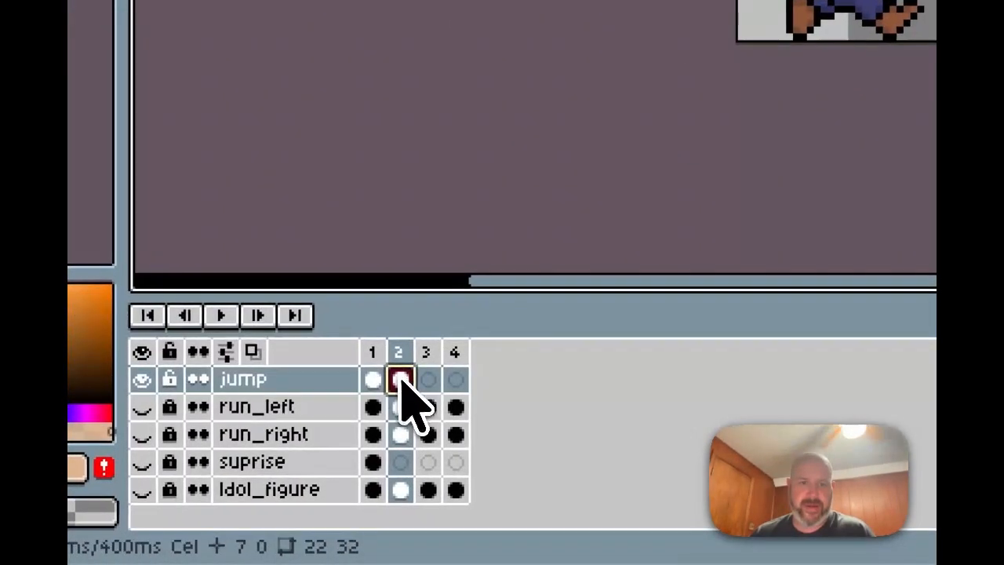
Step: Delete the jump layer's frame 2 cel and select its frame 1 cel
{"action": "right_click", "coordinate": [24, 524]}
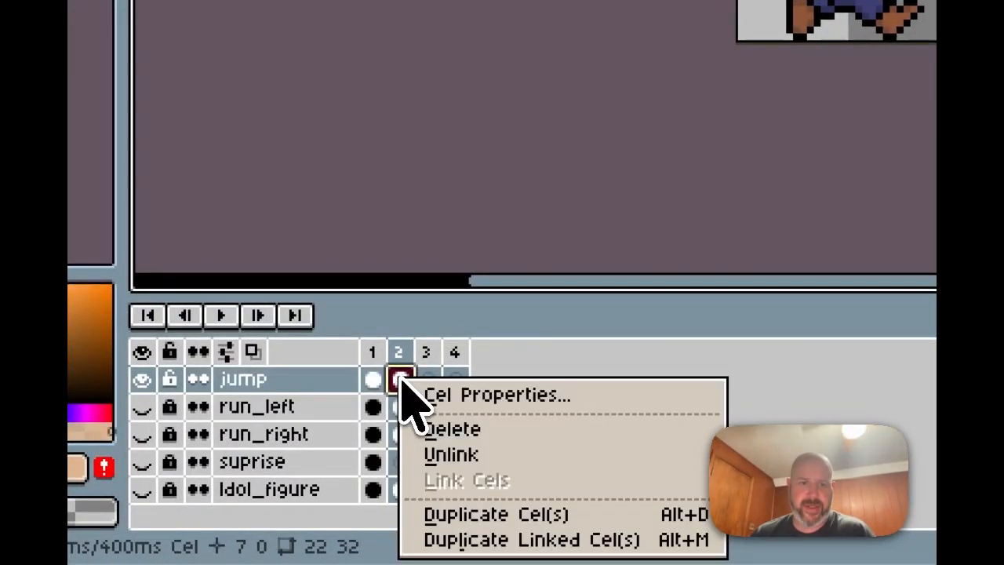
{"action": "left_click", "coordinate": [514, 443]}
{"action": "left_click", "coordinate": [374, 380]}
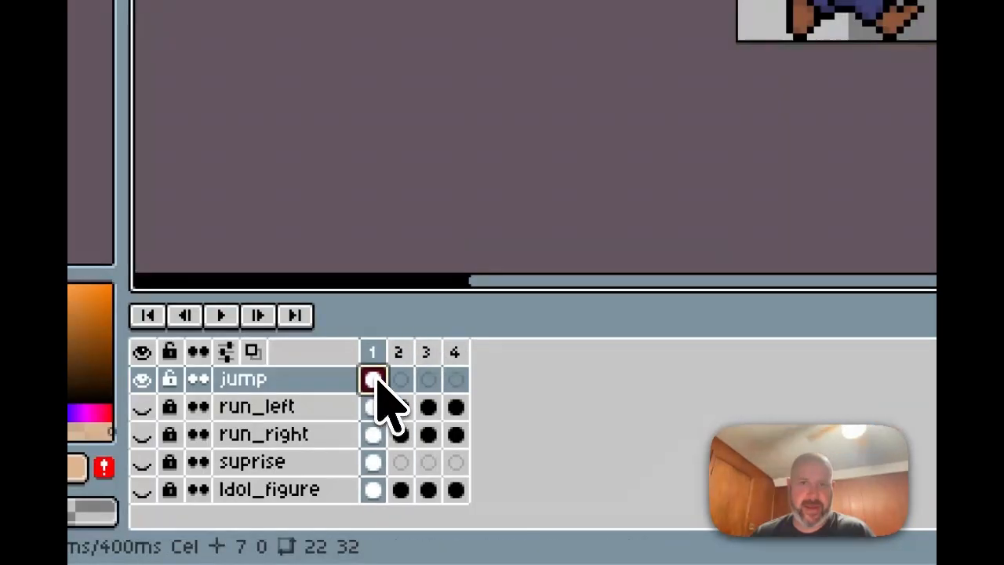
Step: Bring Claude forward and scroll up to the happy path table listing jumping at 1 frame
{"action": "mouse_move", "coordinate": [402, 561]}
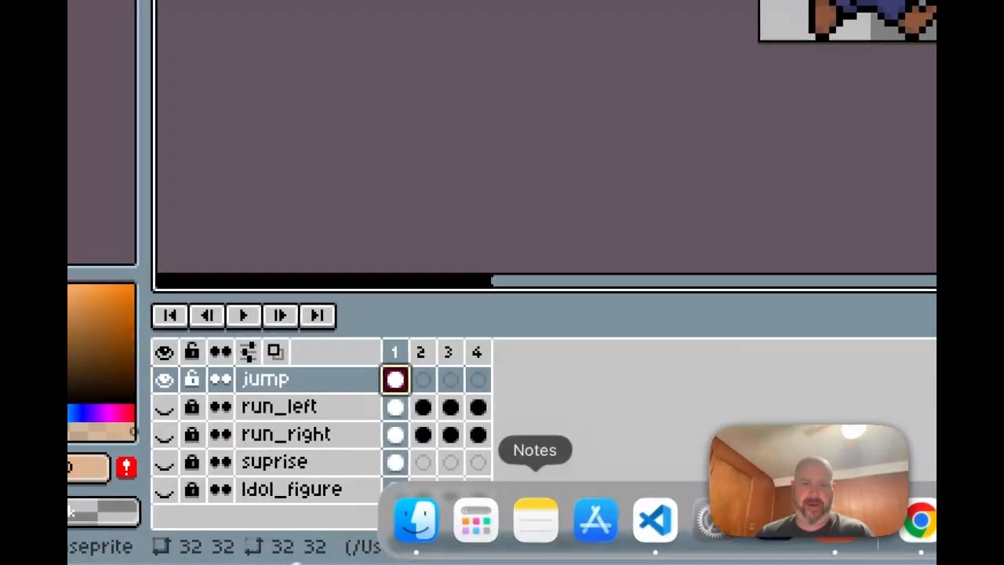
{"action": "left_click", "coordinate": [490, 519]}
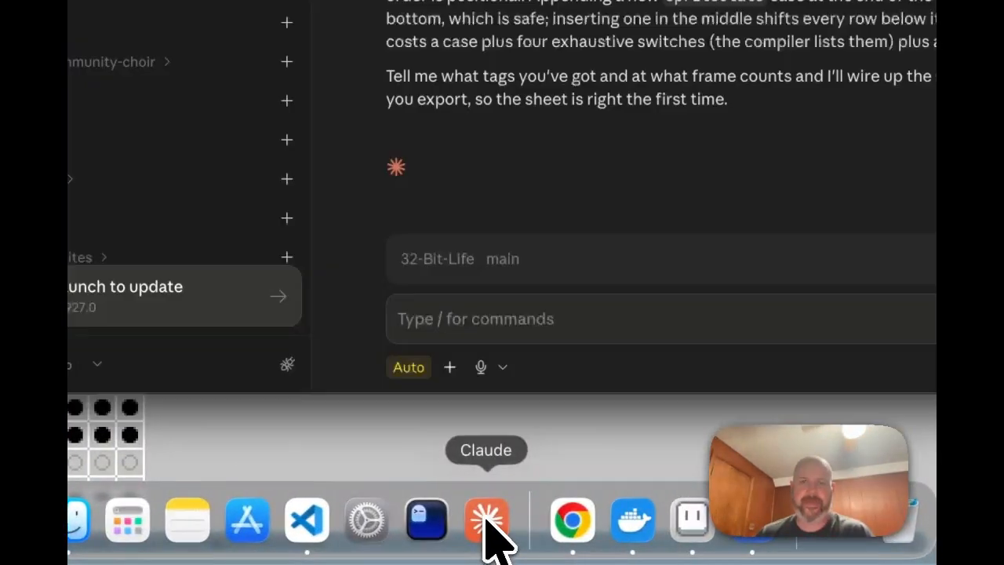
{"action": "scroll", "coordinate": [549, 235], "scroll_direction": "up", "scroll_amount": 5}
{"action": "scroll", "coordinate": [520, 181], "scroll_direction": "up", "scroll_amount": 10}
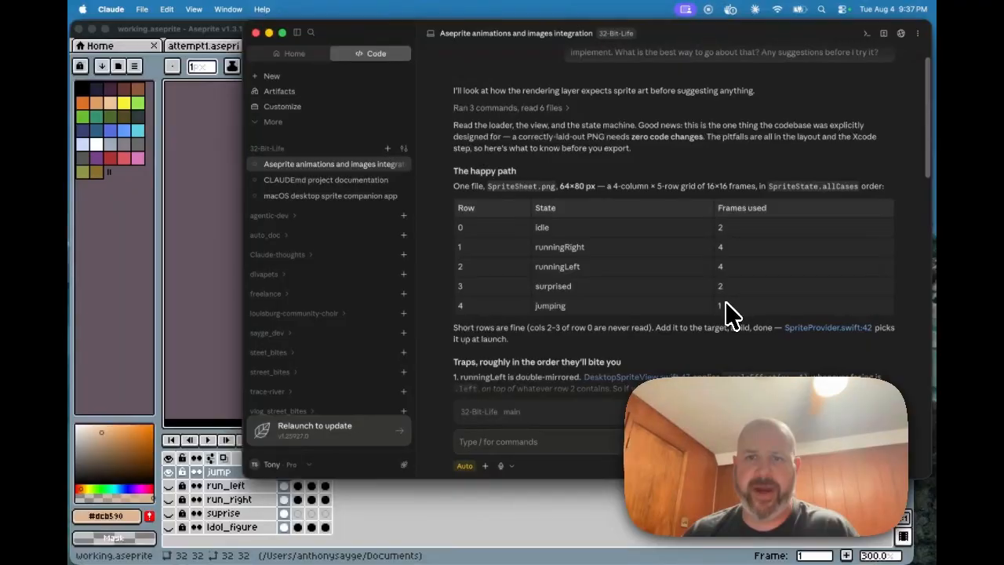
Step: Return to Aseprite, select suprise frame 1, and drag the zoom slider up to magnify the sprite
{"action": "left_click", "coordinate": [225, 302]}
{"action": "left_click", "coordinate": [284, 513]}
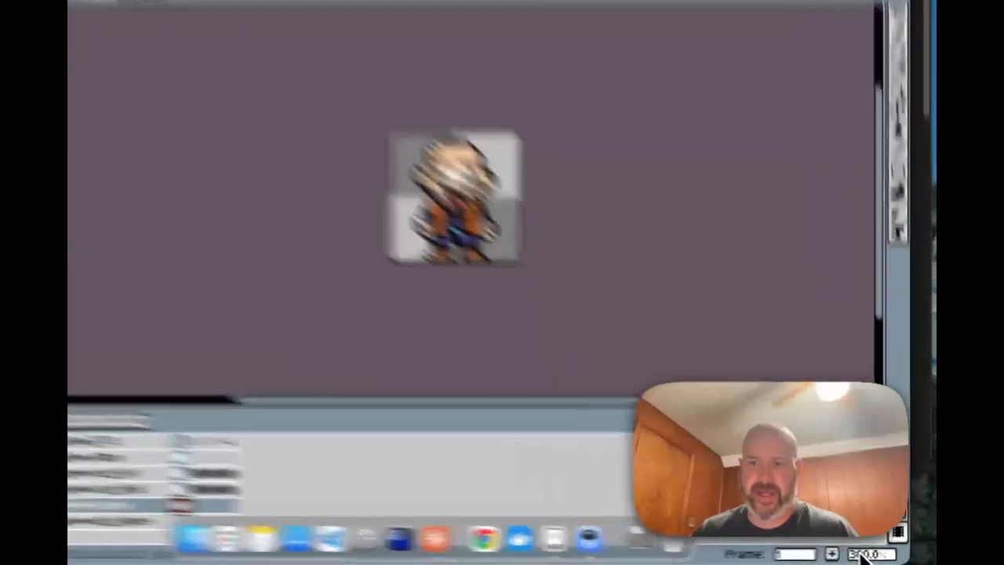
{"action": "left_click", "coordinate": [873, 556]}
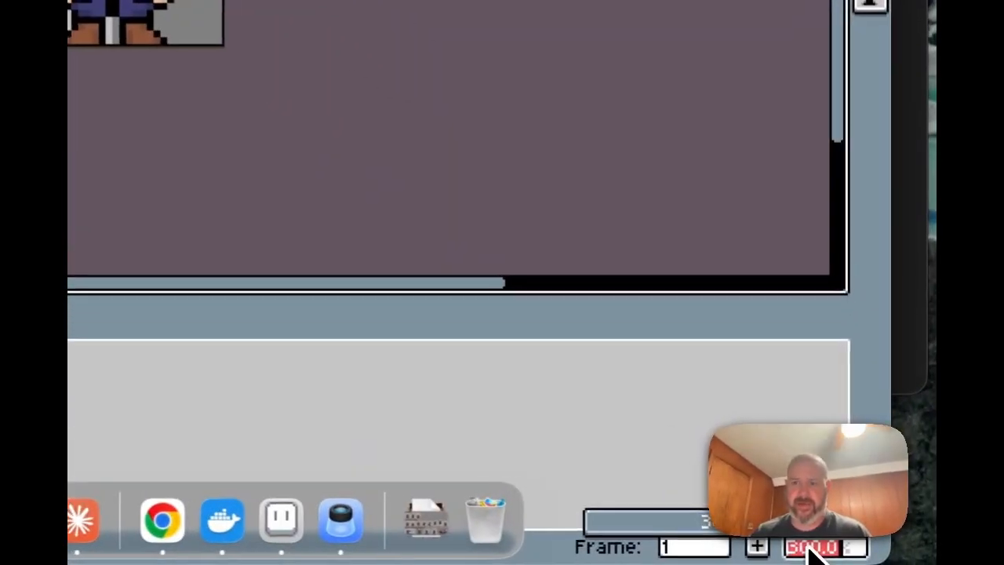
{"action": "left_click_drag", "start_coordinate": [744, 534], "coordinate": [749, 534]}
{"action": "left_click_drag", "start_coordinate": [771, 534], "coordinate": [786, 535]}
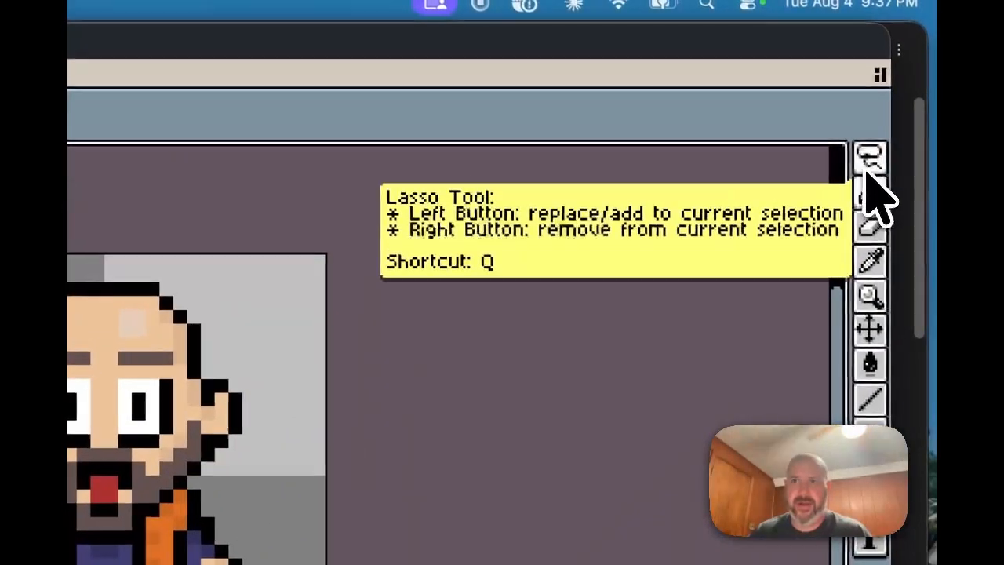
Step: Lasso the chin under the mouth, then check suprise frame 2 is empty and return to frame 1
{"action": "left_click", "coordinate": [924, 102]}
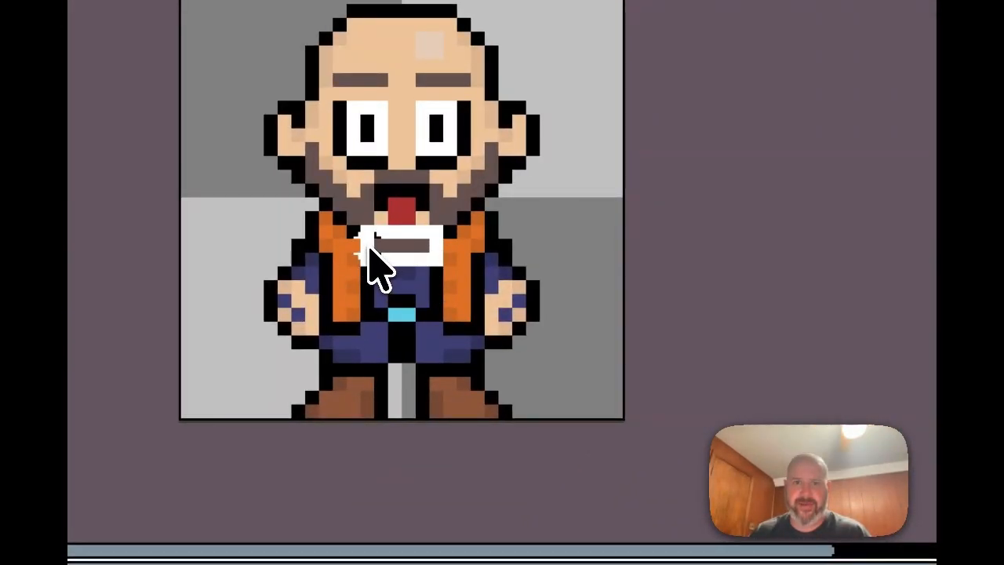
{"action": "left_click_drag", "start_coordinate": [368, 247], "coordinate": [370, 245]}
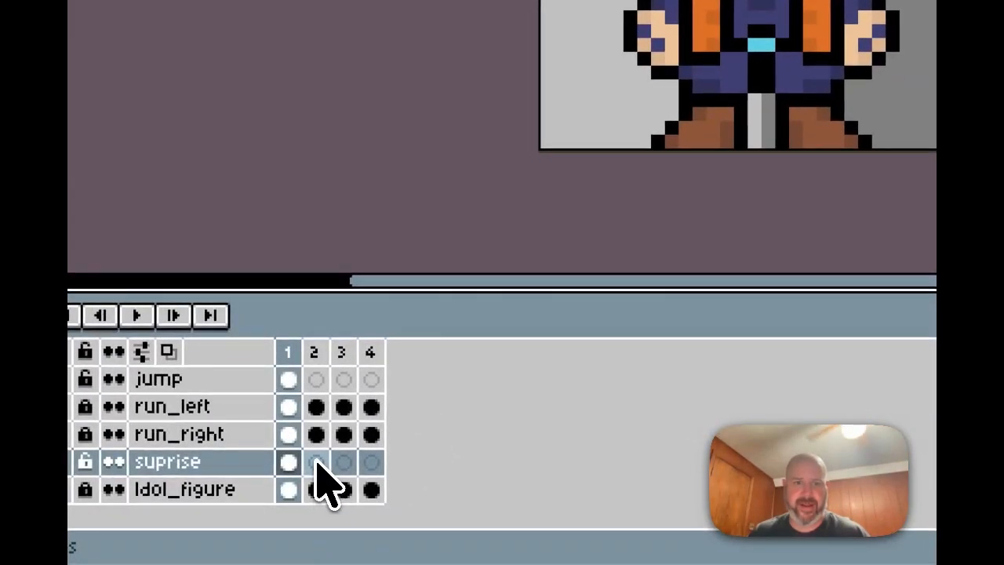
{"action": "left_click", "coordinate": [316, 463]}
{"action": "left_click", "coordinate": [288, 463]}
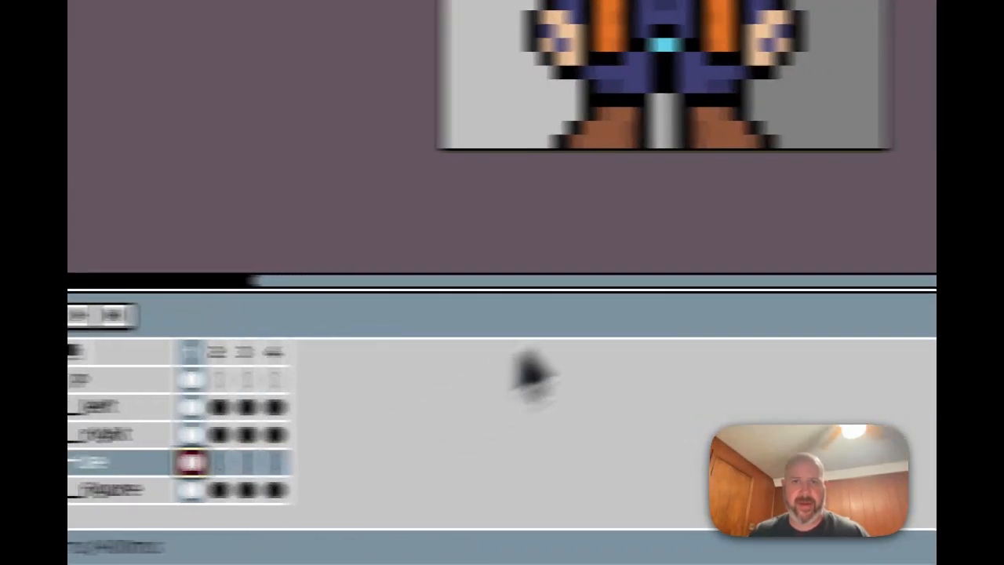
Step: Copy the whole surprised character, paste it into the suprise layer's frame 2, then undo the paste
{"action": "key", "text": "super+a"}
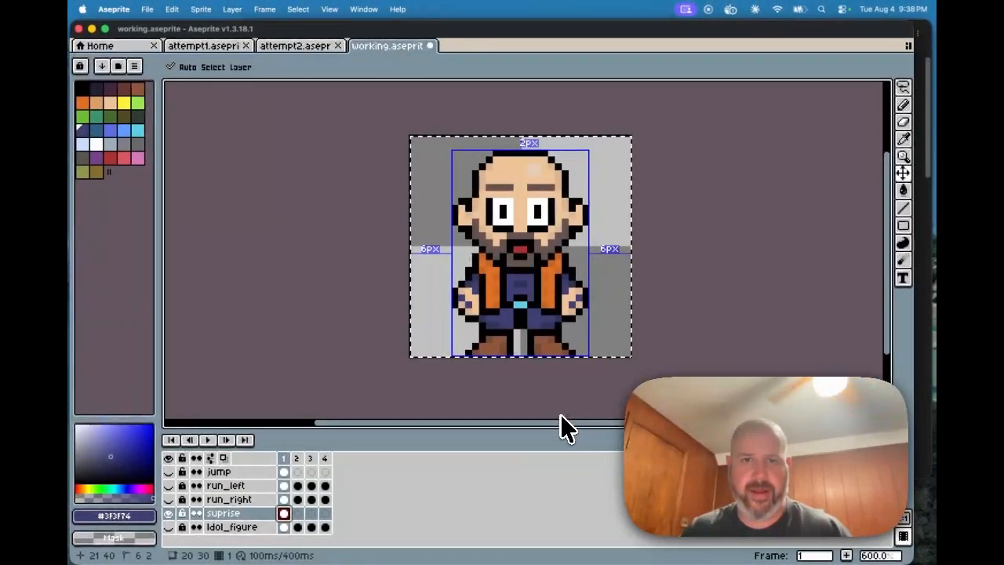
{"action": "key", "text": "b"}
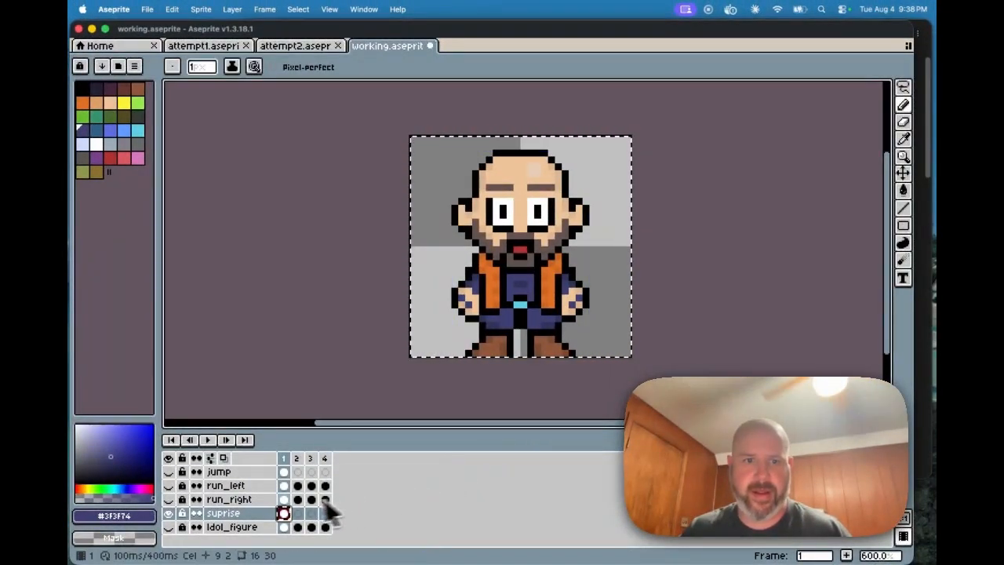
{"action": "left_click", "coordinate": [297, 513]}
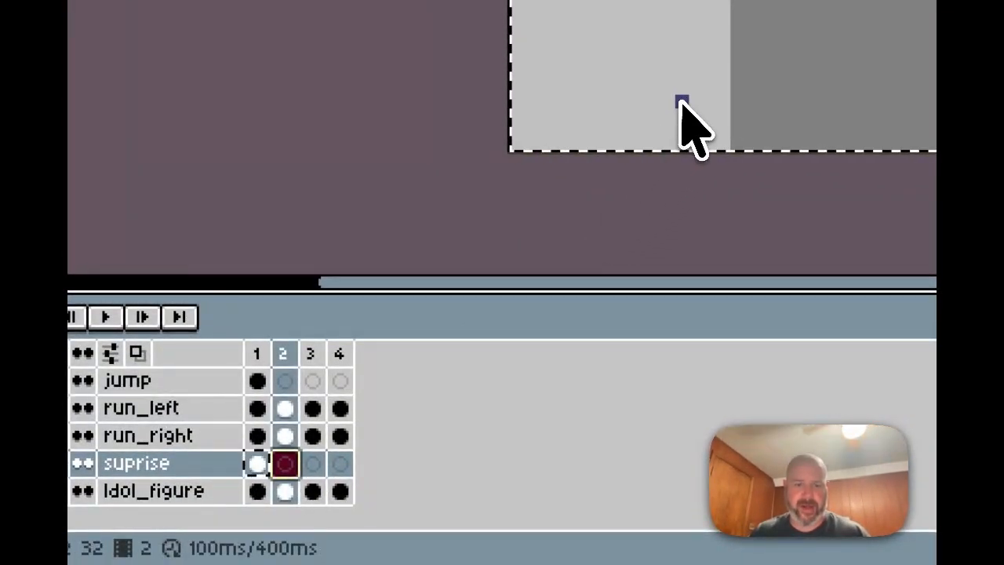
{"action": "key", "text": "ctrl+v"}
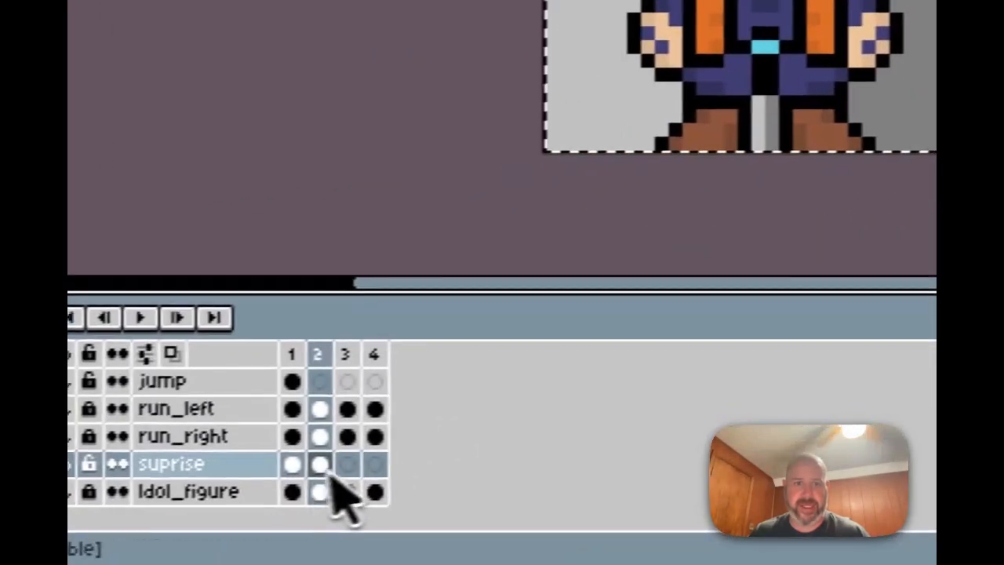
{"action": "left_click", "coordinate": [292, 464]}
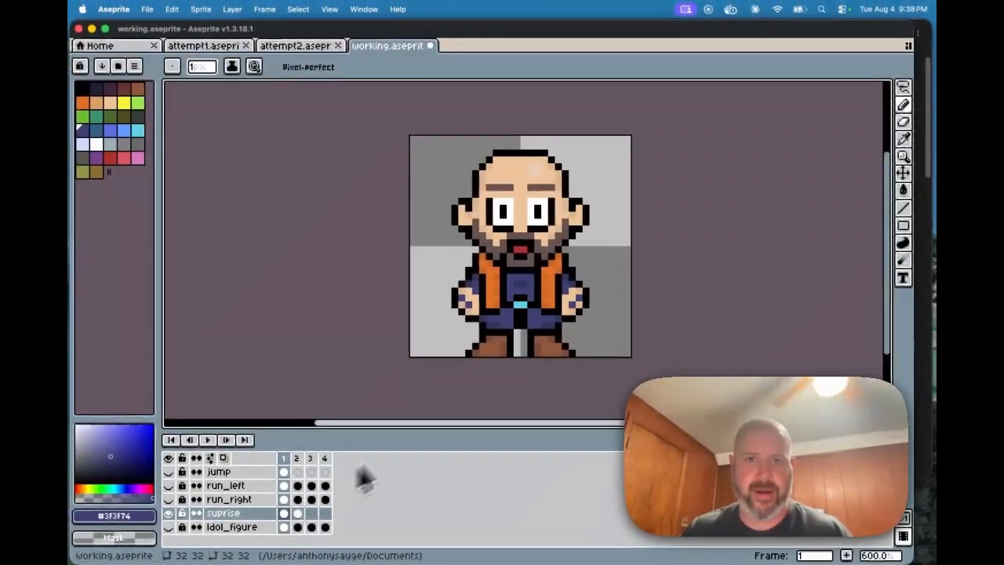
{"action": "key", "text": "super+z"}
{"action": "key", "text": "super+z"}
{"action": "key", "text": "super+z"}
{"action": "key", "text": "super+z"}
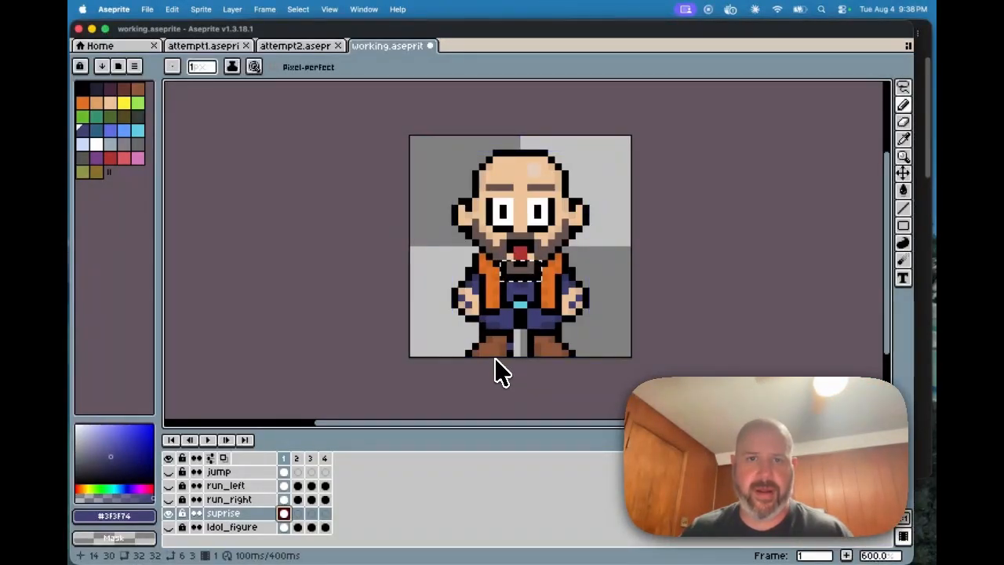
Step: Reselect the full canvas and paste the surprised character into the empty suprise frame 2 cel
{"action": "key", "text": "super+a"}
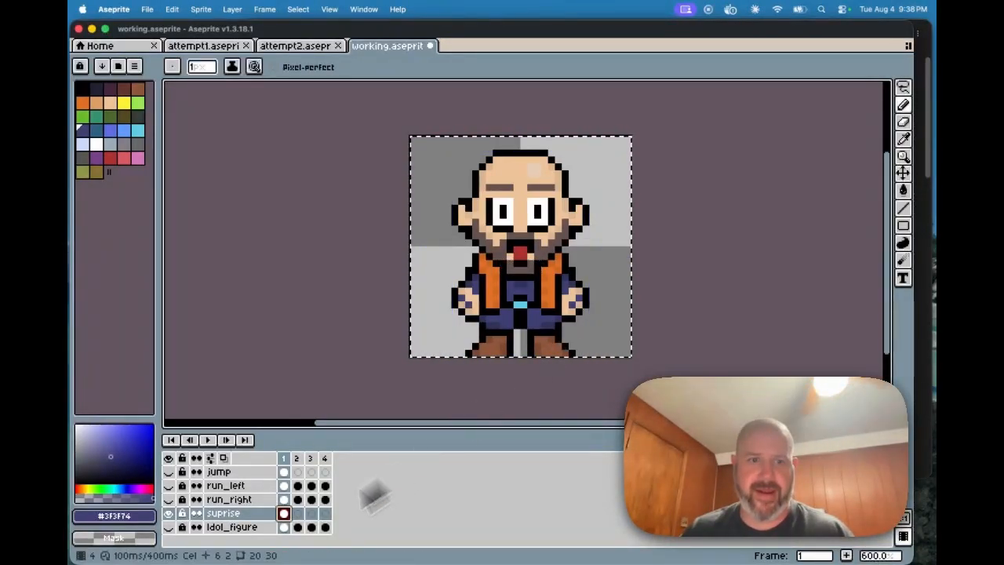
{"action": "left_click", "coordinate": [297, 513]}
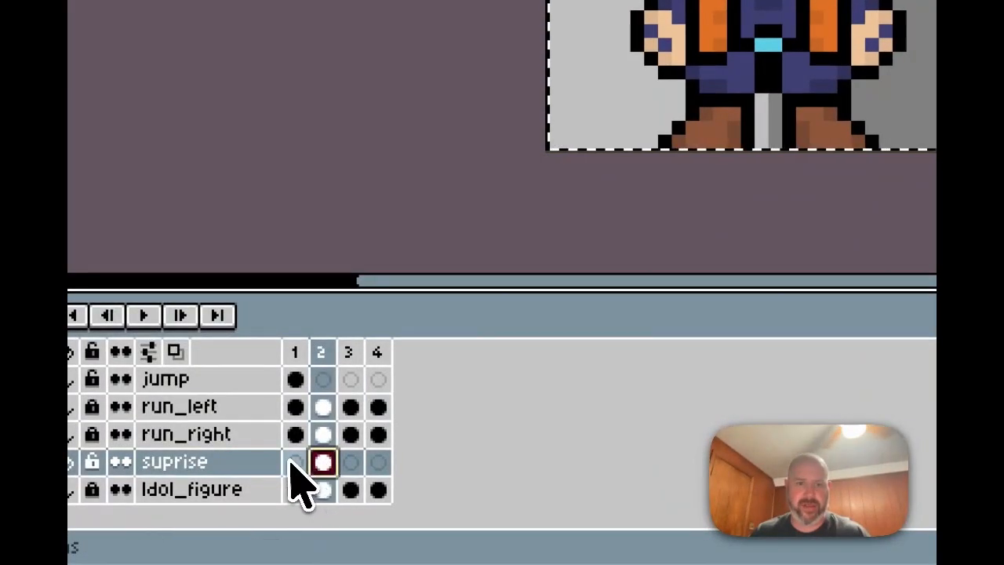
{"action": "left_click", "coordinate": [295, 462]}
{"action": "left_click", "coordinate": [321, 462]}
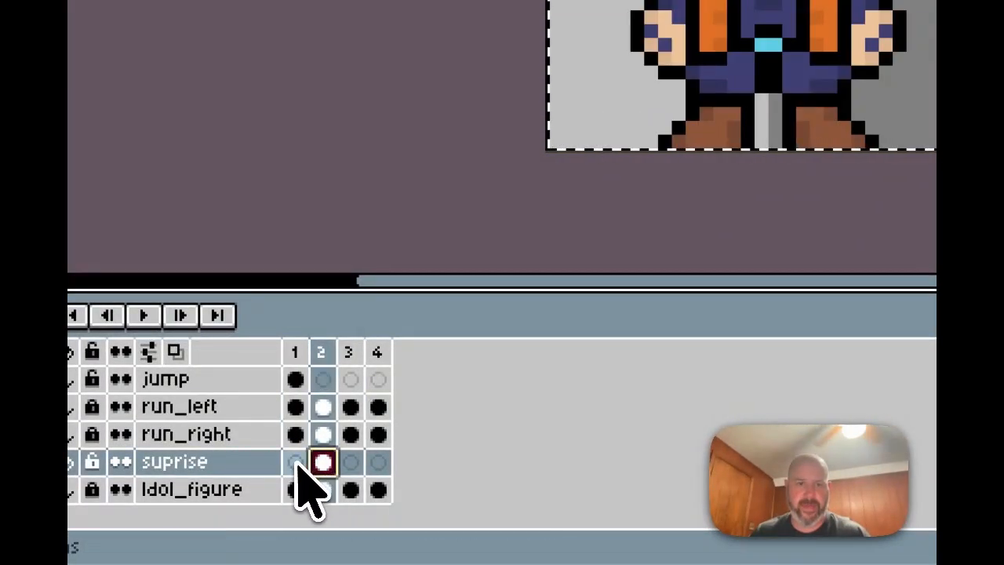
{"action": "left_click", "coordinate": [296, 463]}
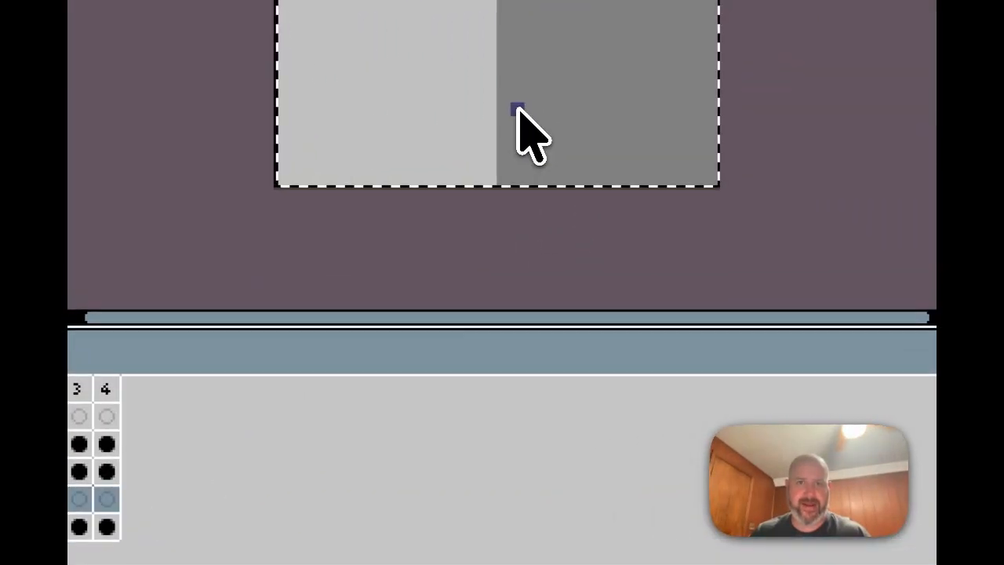
{"action": "key", "text": "super+v"}
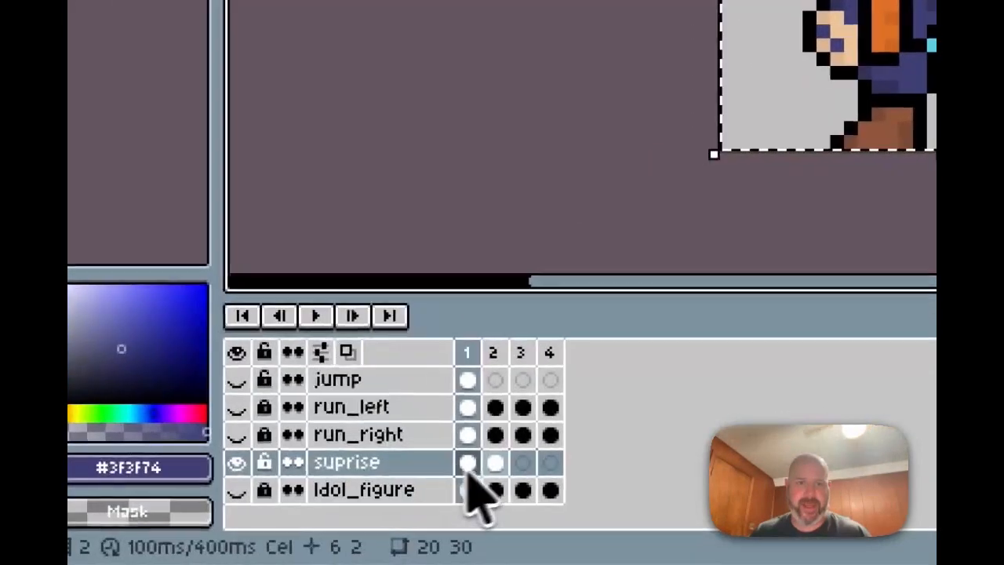
{"action": "left_click", "coordinate": [498, 463]}
{"action": "left_click", "coordinate": [472, 462]}
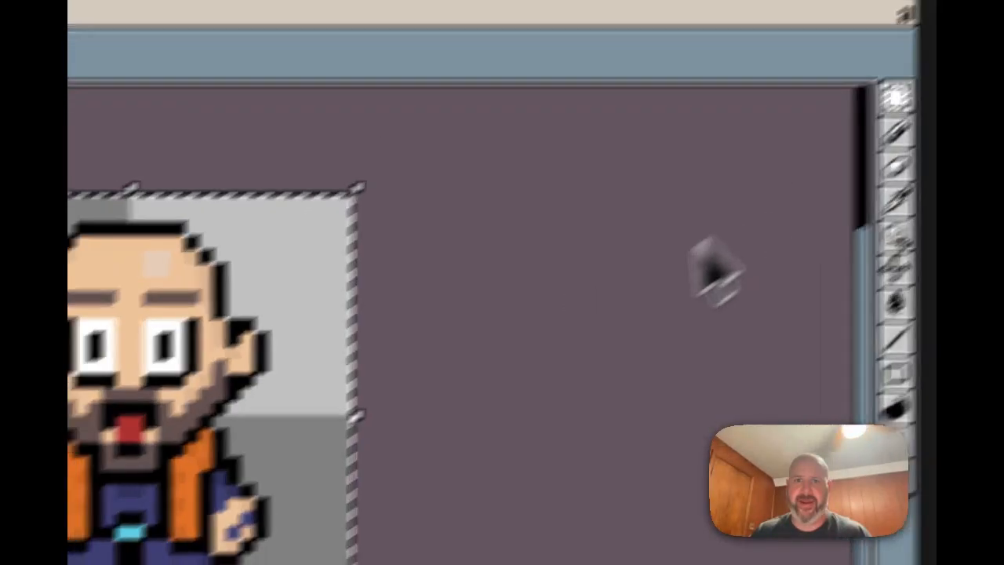
{"action": "left_click", "coordinate": [470, 398]}
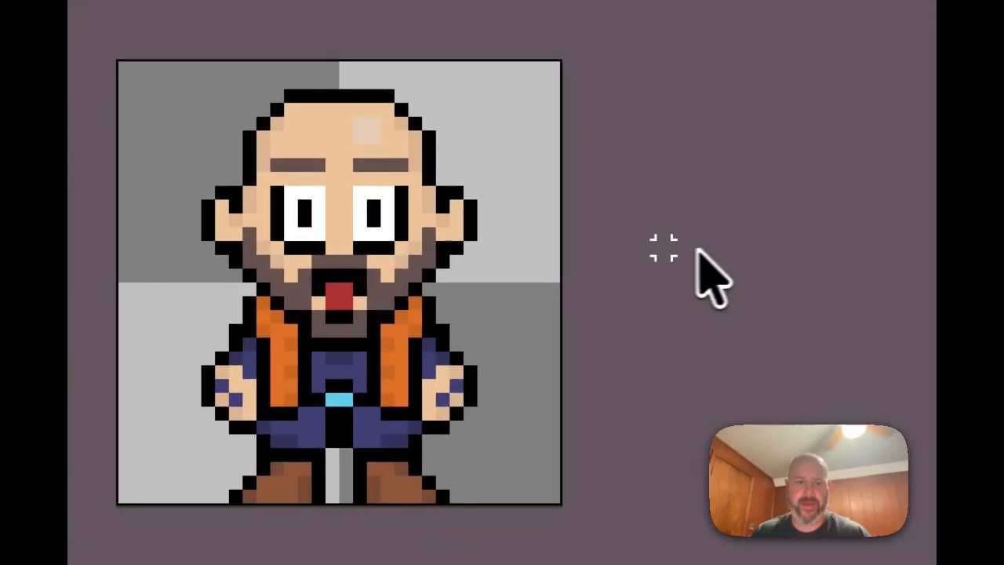
{"action": "key", "text": "ctrl+a"}
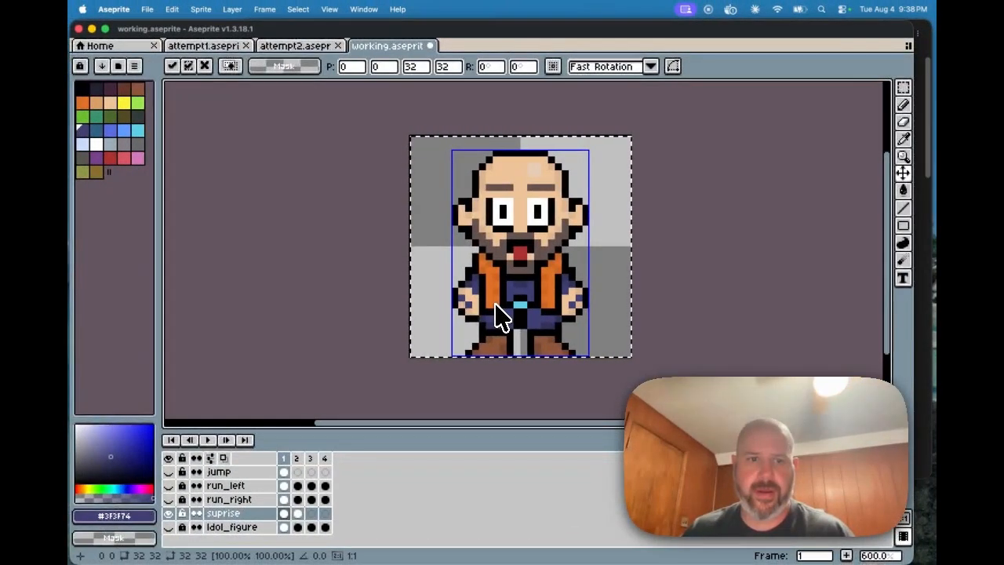
{"action": "key", "text": "super+c"}
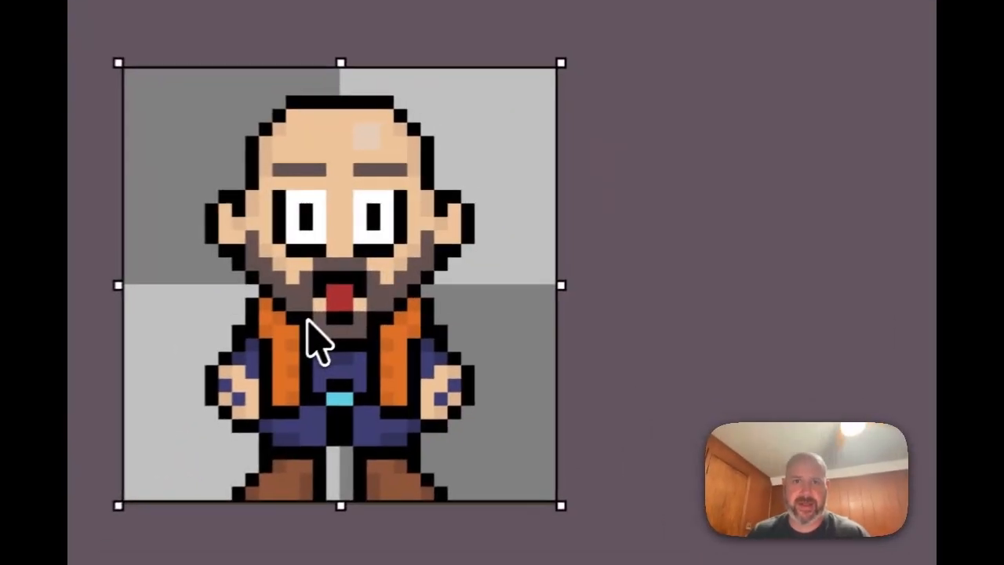
{"action": "mouse_move", "coordinate": [307, 318]}
{"action": "left_mouse_down"}
{"action": "mouse_move", "coordinate": [298, 340]}
{"action": "mouse_move", "coordinate": [303, 289]}
{"action": "mouse_move", "coordinate": [300, 307]}
{"action": "left_mouse_up"}
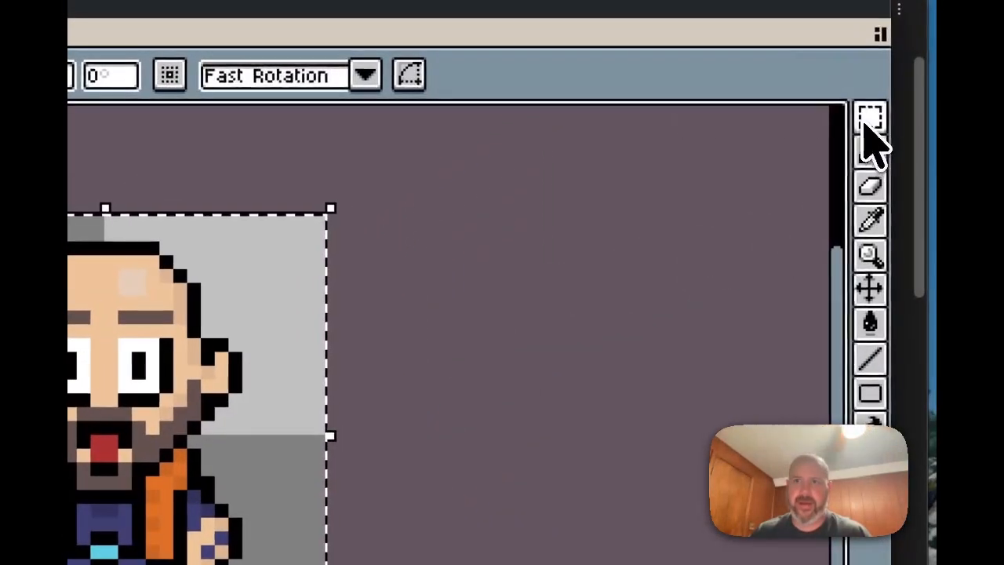
{"action": "left_click", "coordinate": [866, 123]}
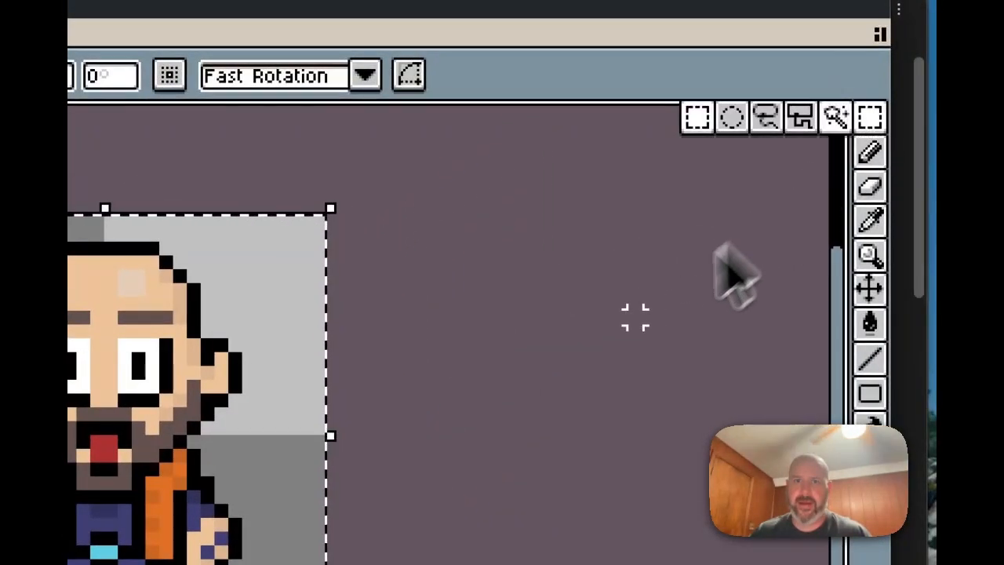
{"action": "key", "text": "ctrl+d"}
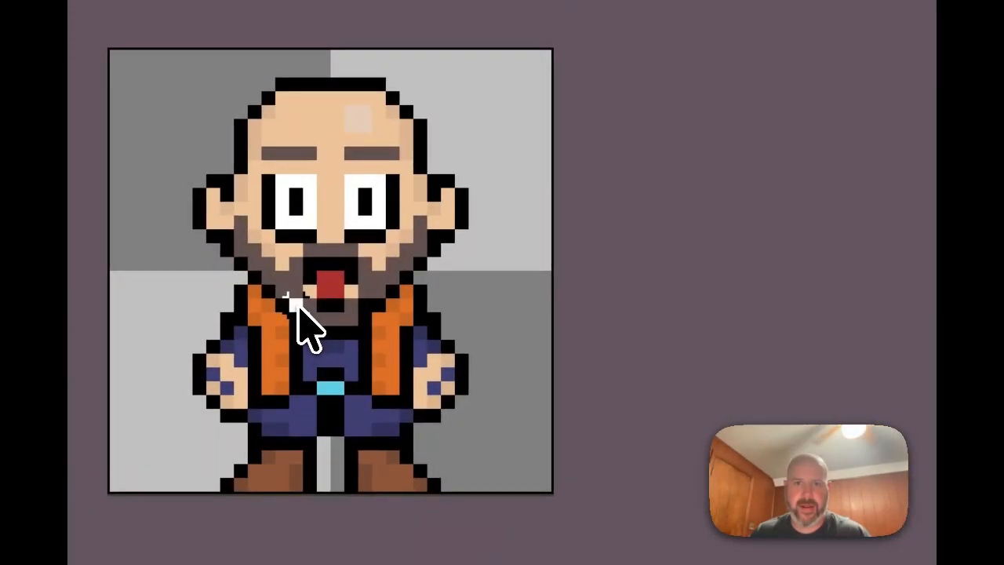
{"action": "left_click", "coordinate": [342, 331]}
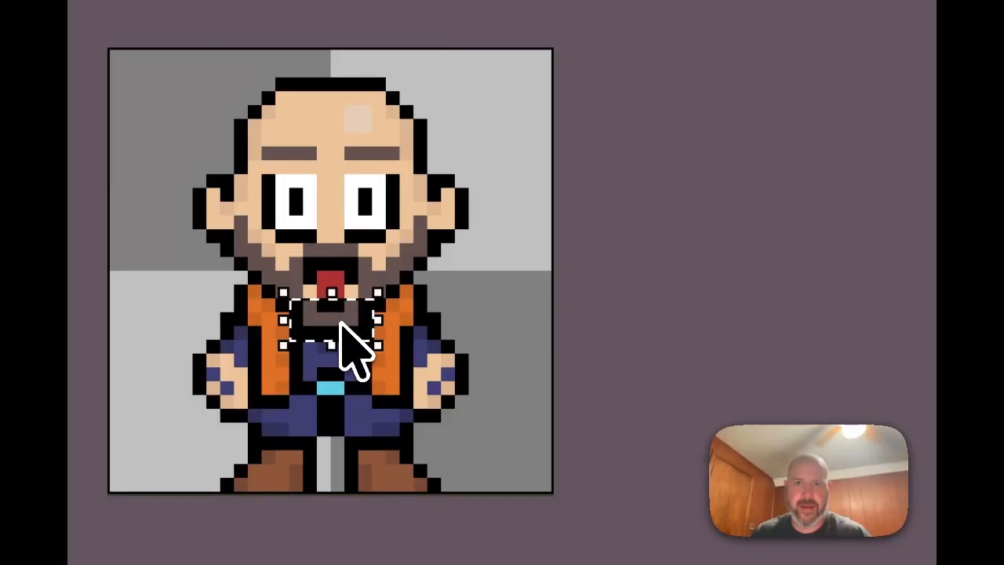
{"action": "key", "text": "Up"}
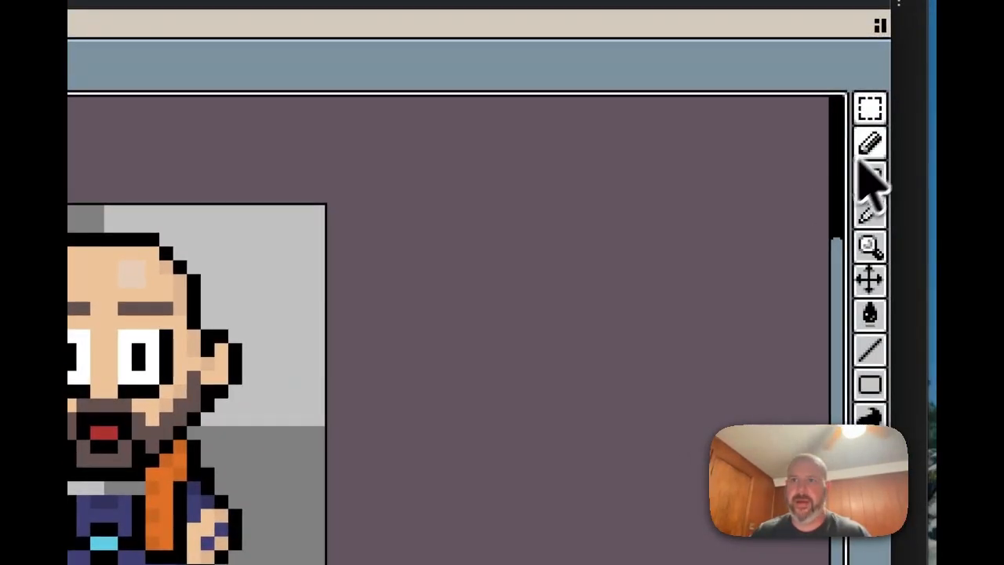
{"action": "left_click", "coordinate": [873, 145]}
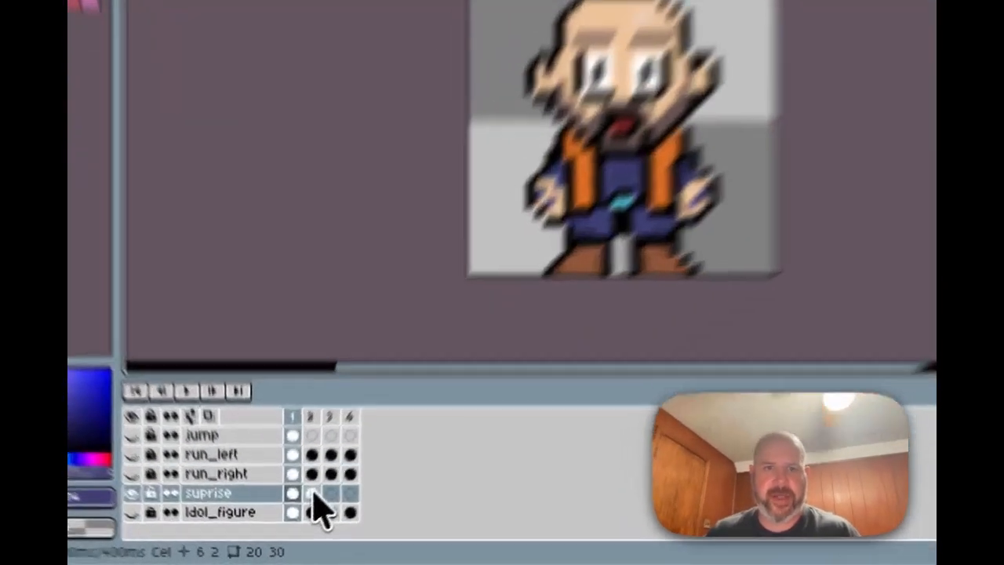
{"action": "left_click", "coordinate": [298, 513]}
{"action": "left_click", "coordinate": [312, 461]}
{"action": "left_click", "coordinate": [331, 462]}
{"action": "left_click", "coordinate": [304, 463]}
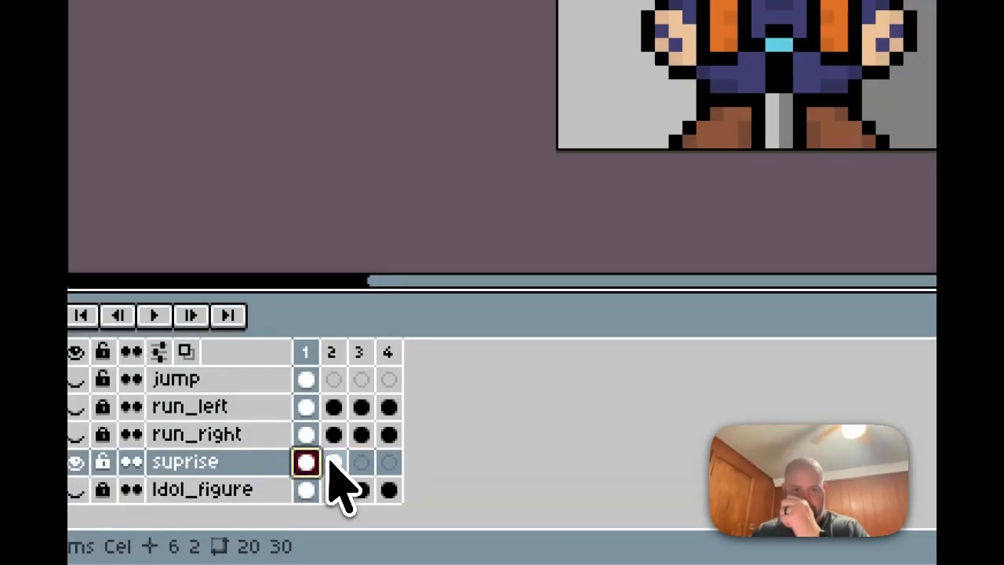
{"action": "left_click", "coordinate": [333, 463]}
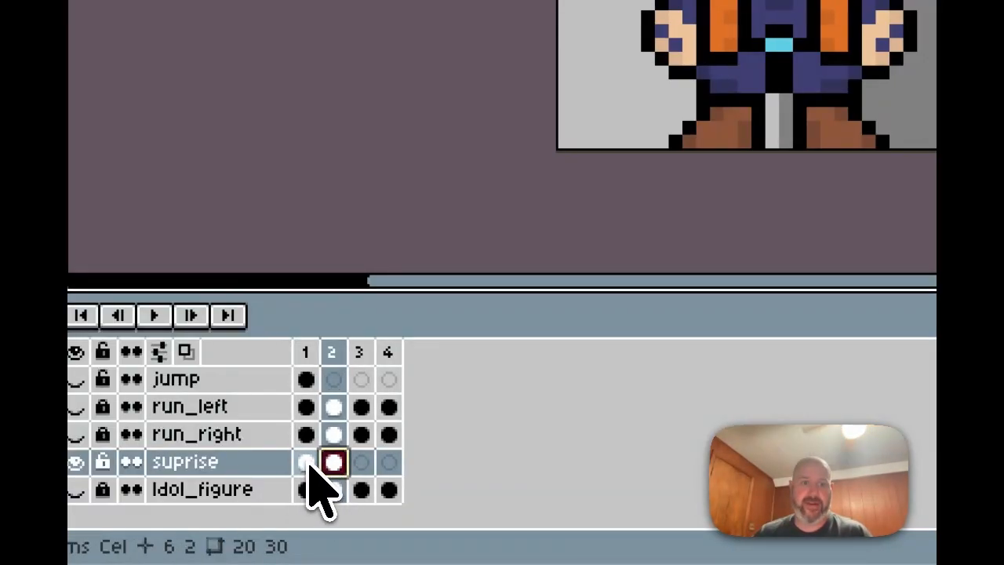
{"action": "left_click", "coordinate": [306, 463]}
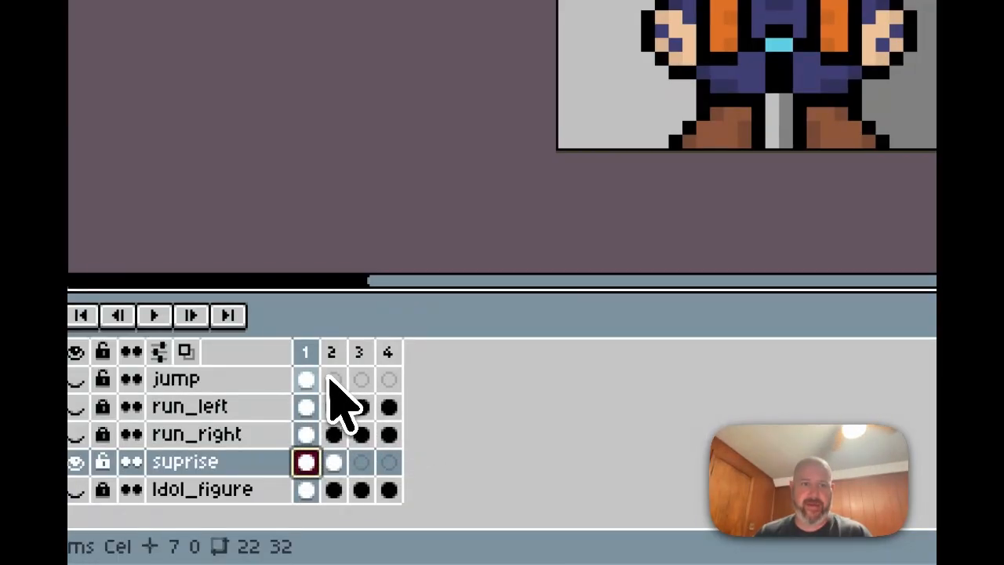
{"action": "mouse_move", "coordinate": [328, 559]}
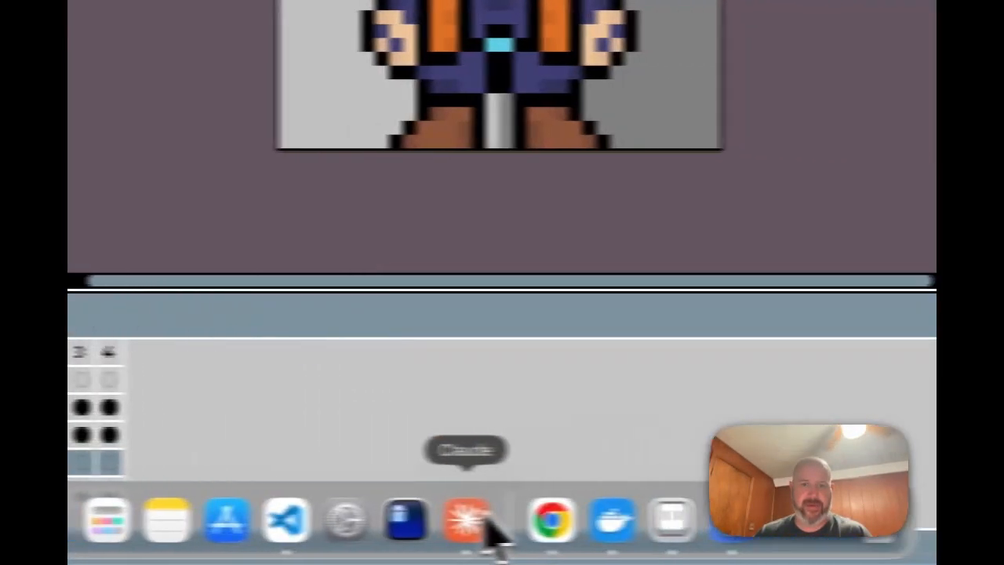
{"action": "left_click", "coordinate": [745, 540]}
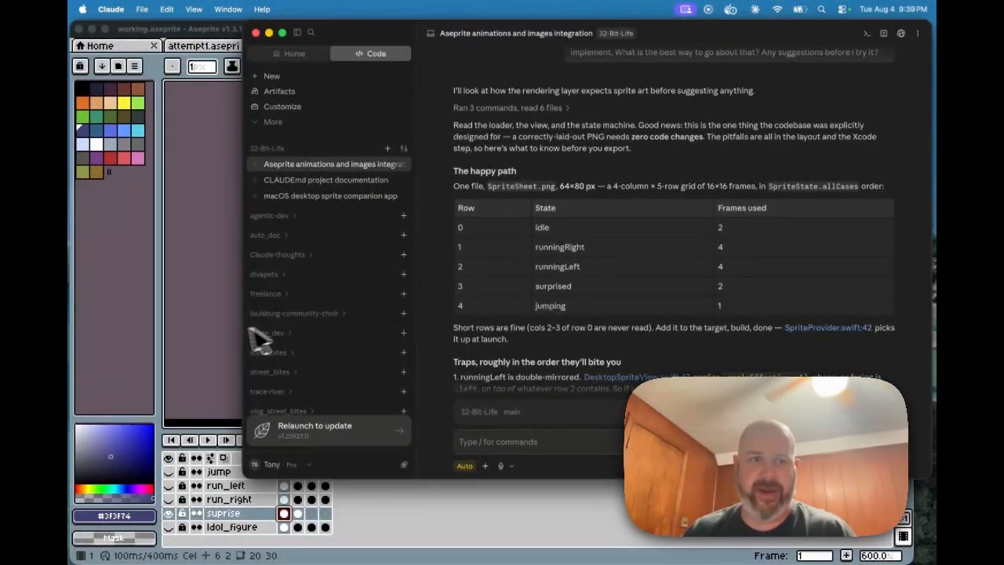
{"action": "left_click", "coordinate": [221, 331]}
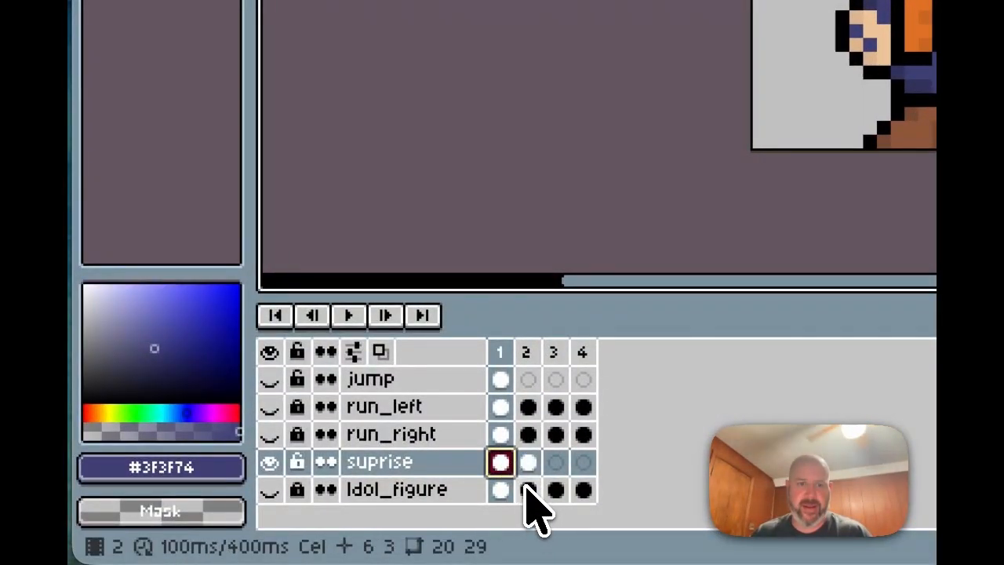
Step: Hide and lock the suprise layer, and make the Idol_figure layer visible
{"action": "left_click", "coordinate": [525, 489]}
{"action": "left_click", "coordinate": [269, 461]}
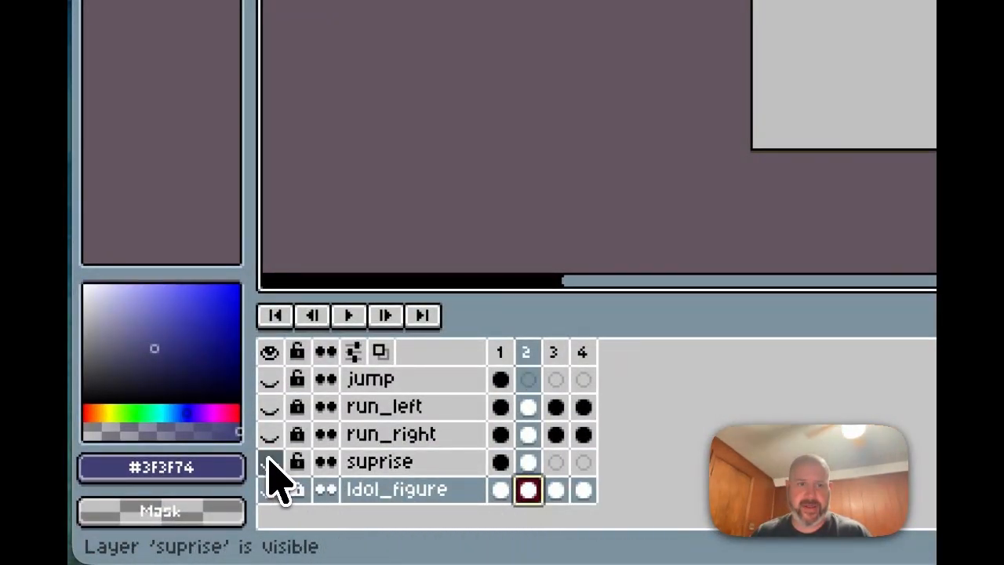
{"action": "left_click", "coordinate": [269, 489]}
{"action": "left_click", "coordinate": [296, 461]}
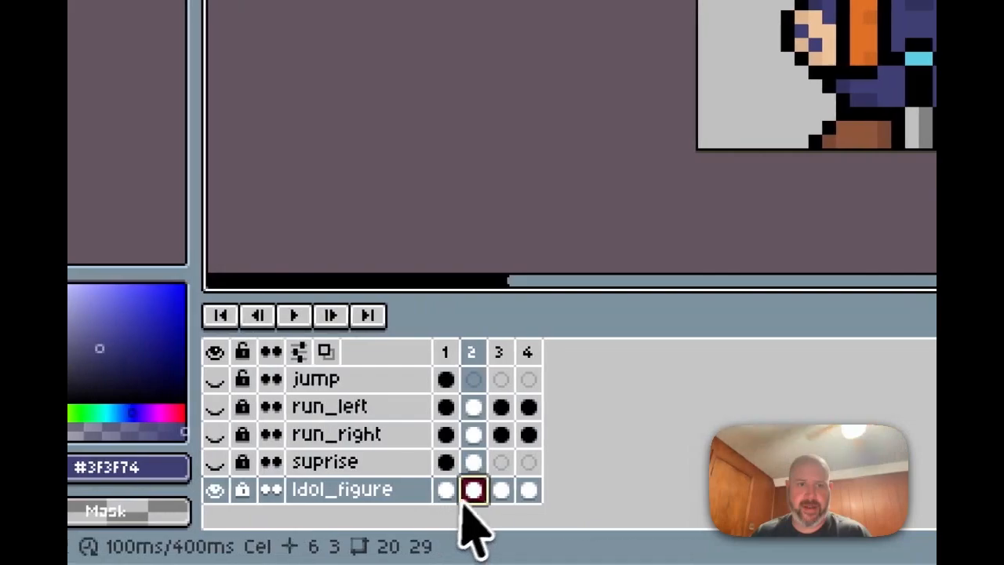
Step: Step through Idol_figure frames 1 to 4 repeatedly to review the idle animation
{"action": "left_click", "coordinate": [497, 489]}
{"action": "left_click", "coordinate": [437, 490]}
{"action": "left_click", "coordinate": [471, 491]}
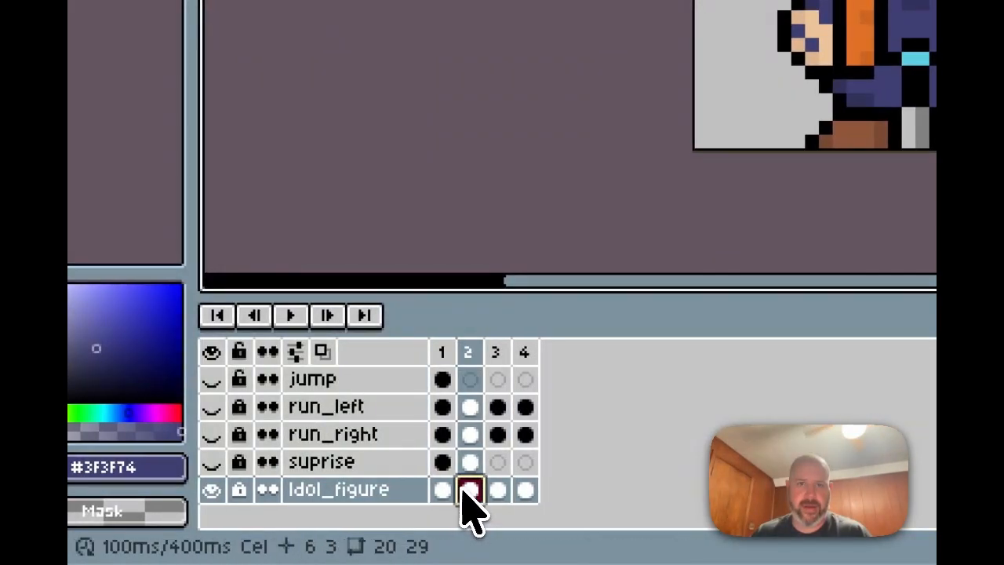
{"action": "left_click", "coordinate": [442, 491]}
{"action": "left_click", "coordinate": [469, 491]}
{"action": "left_click", "coordinate": [443, 490]}
{"action": "left_click", "coordinate": [470, 490]}
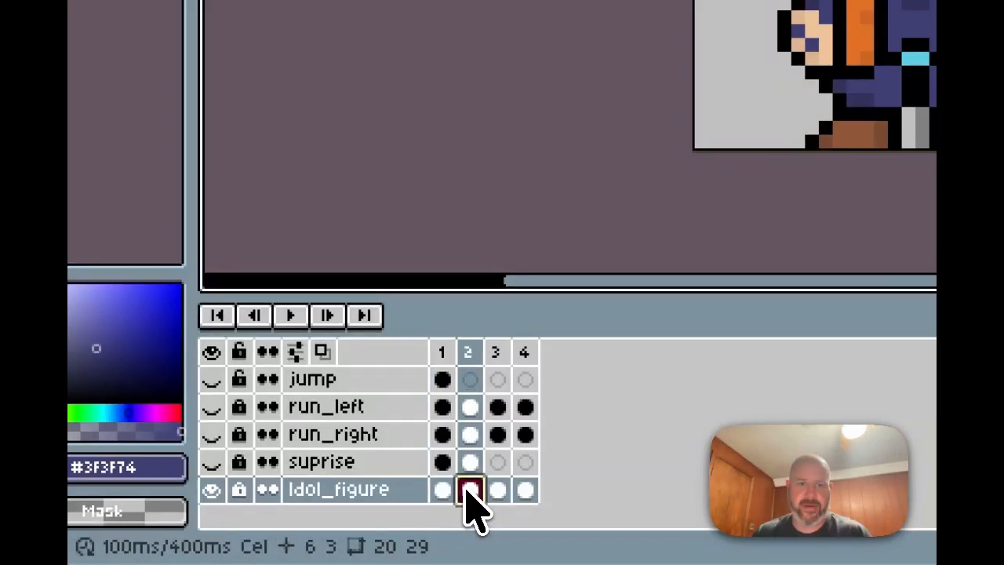
{"action": "left_click", "coordinate": [497, 491]}
{"action": "left_click", "coordinate": [525, 490]}
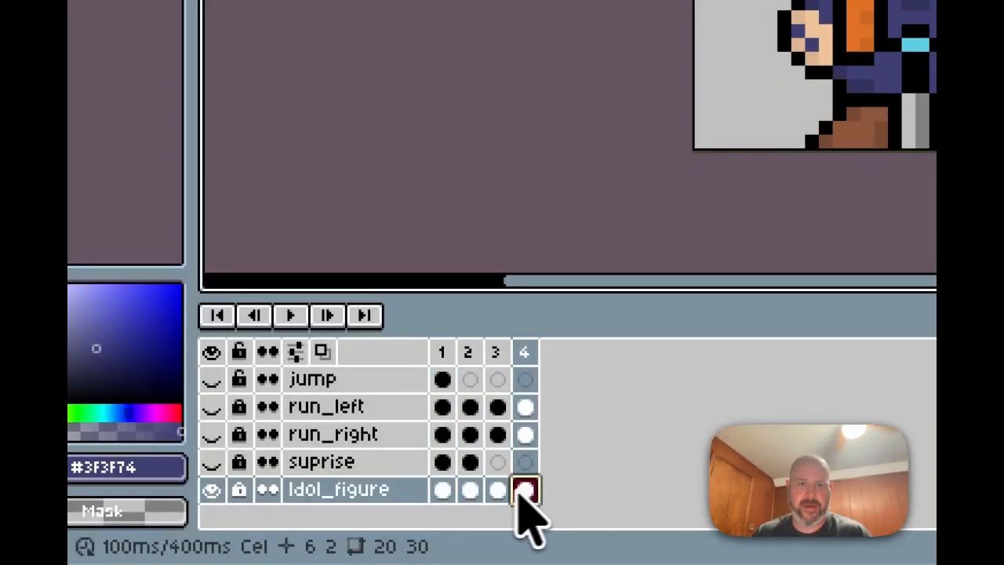
{"action": "left_click", "coordinate": [498, 490]}
{"action": "left_click", "coordinate": [443, 491]}
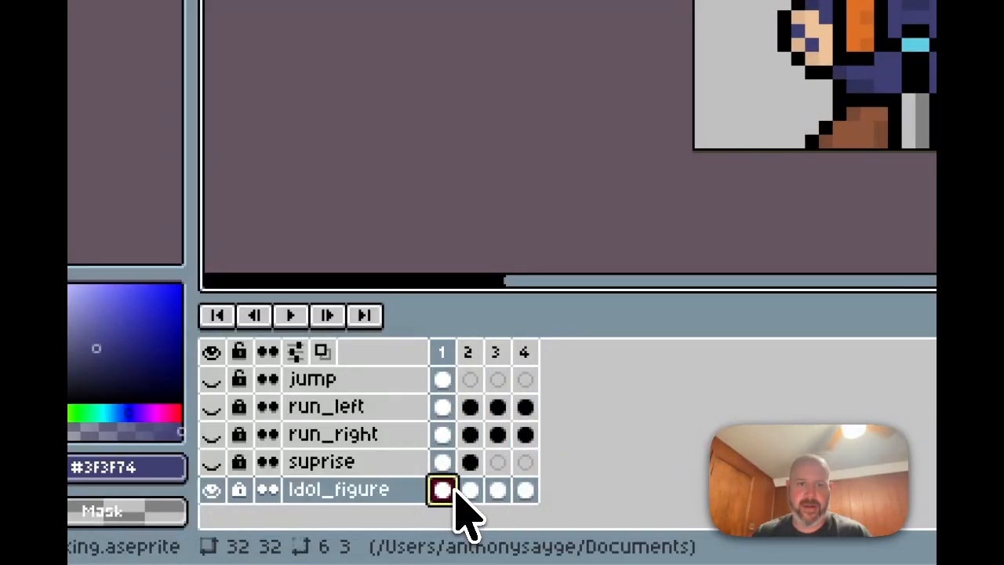
{"action": "left_click", "coordinate": [467, 491]}
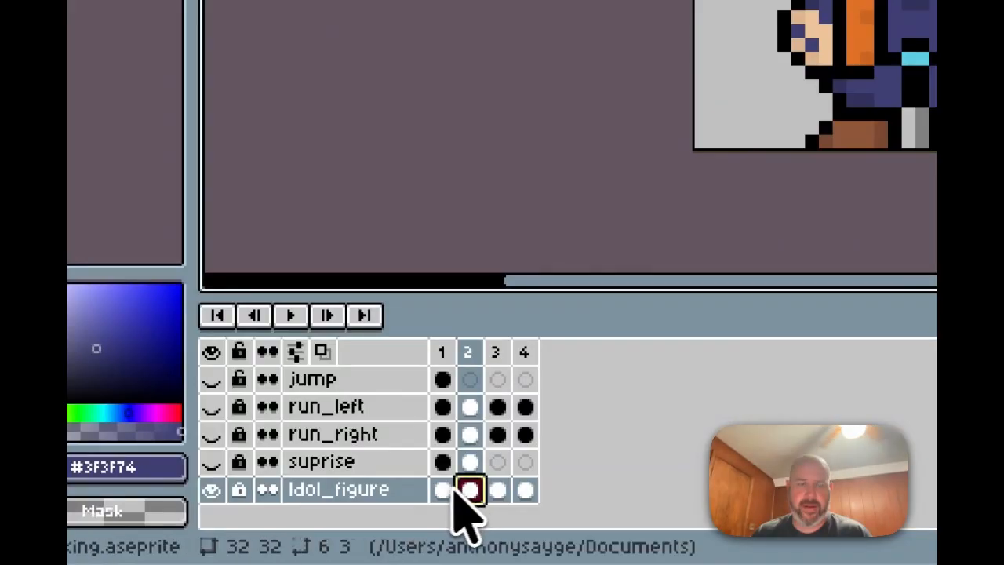
{"action": "left_click", "coordinate": [443, 490]}
{"action": "left_click", "coordinate": [469, 490]}
{"action": "left_click", "coordinate": [439, 490]}
{"action": "left_click", "coordinate": [467, 491]}
{"action": "left_click", "coordinate": [442, 490]}
{"action": "left_click", "coordinate": [468, 490]}
{"action": "left_click", "coordinate": [444, 490]}
{"action": "left_click", "coordinate": [469, 491]}
{"action": "left_click", "coordinate": [443, 490]}
{"action": "left_click", "coordinate": [497, 490]}
{"action": "left_click", "coordinate": [524, 490]}
Step: Delete the Idol_figure cels on frames 3 and 4
{"action": "left_click", "coordinate": [499, 491]}
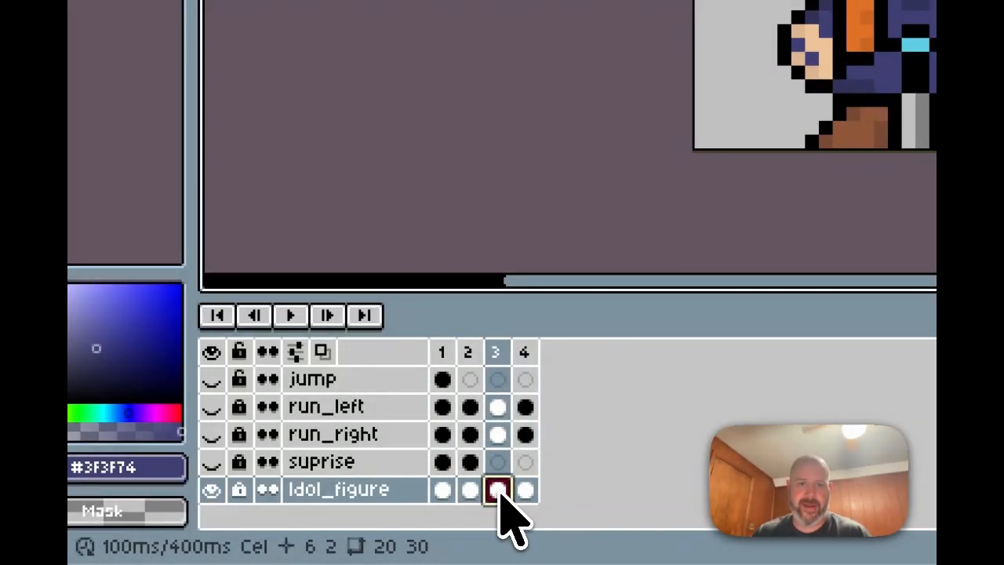
{"action": "right_click", "coordinate": [498, 491]}
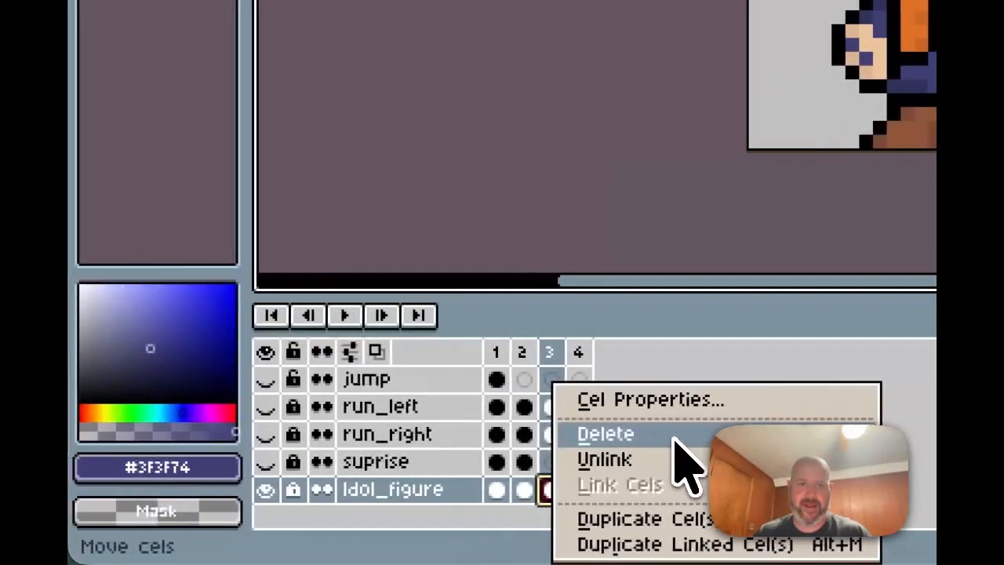
{"action": "left_click", "coordinate": [673, 438]}
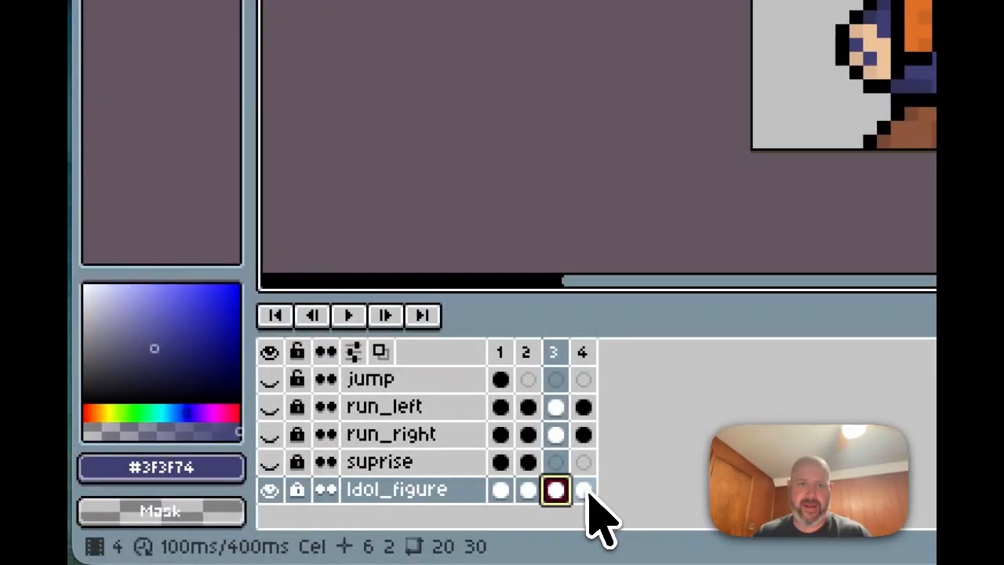
{"action": "left_click", "coordinate": [273, 490]}
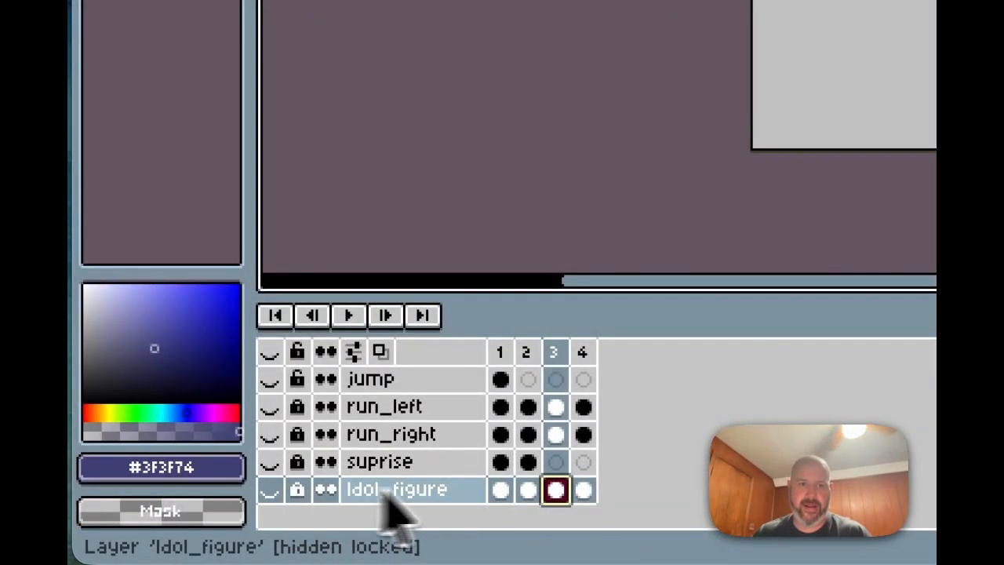
{"action": "left_click", "coordinate": [269, 490]}
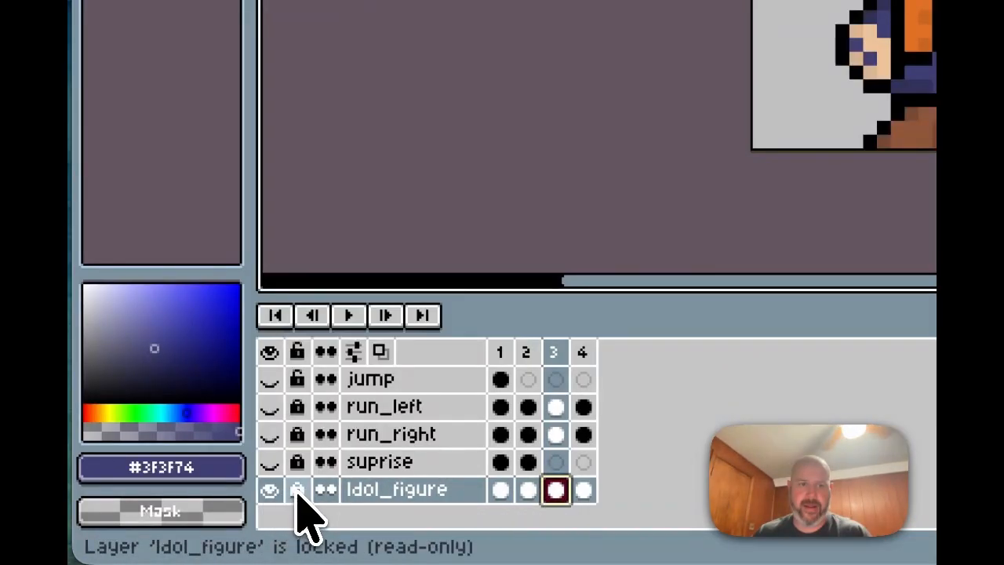
{"action": "right_click", "coordinate": [558, 510]}
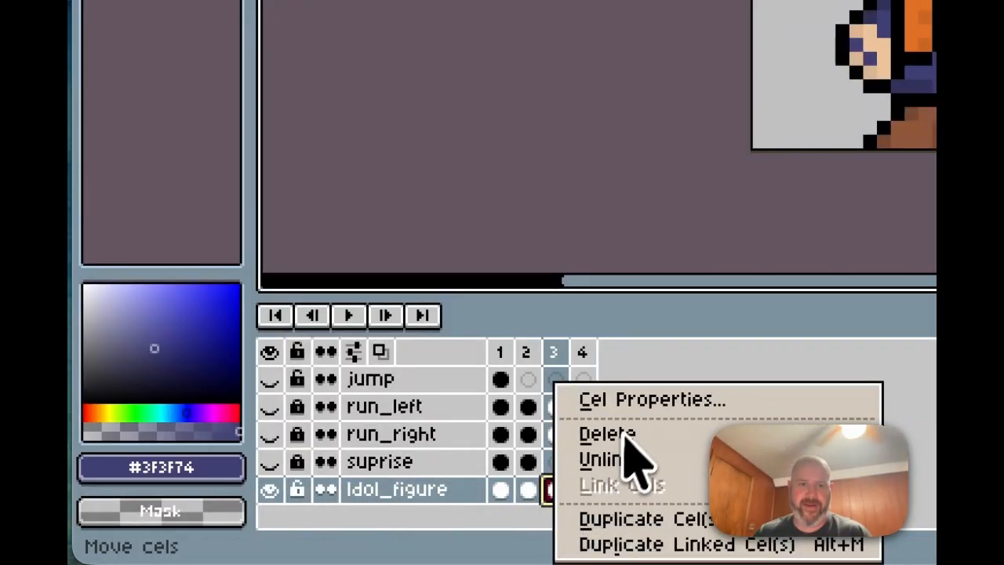
{"action": "left_click", "coordinate": [623, 434]}
{"action": "right_click", "coordinate": [586, 508]}
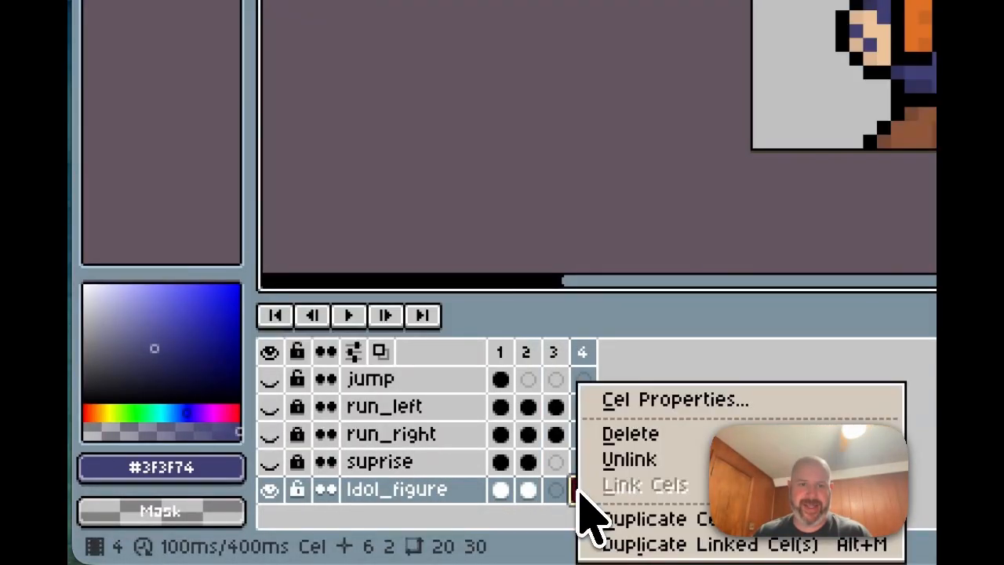
{"action": "left_click", "coordinate": [651, 433]}
Step: Toggle Idol_figure's visibility and flip between frames 1 and 2 to check the two-frame idle
{"action": "left_click", "coordinate": [382, 489]}
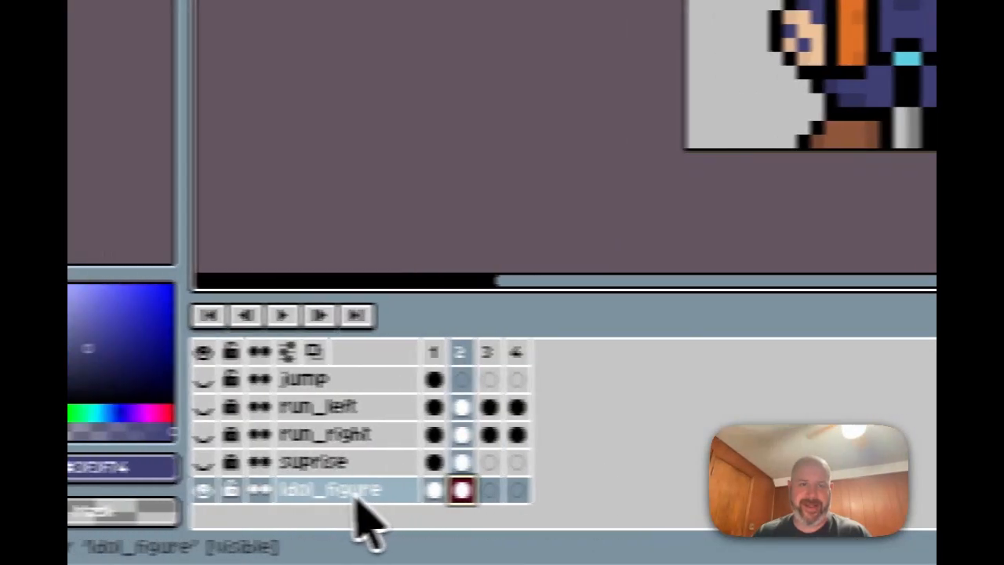
{"action": "left_click", "coordinate": [267, 489]}
{"action": "left_click", "coordinate": [267, 489]}
{"action": "left_click", "coordinate": [500, 489]}
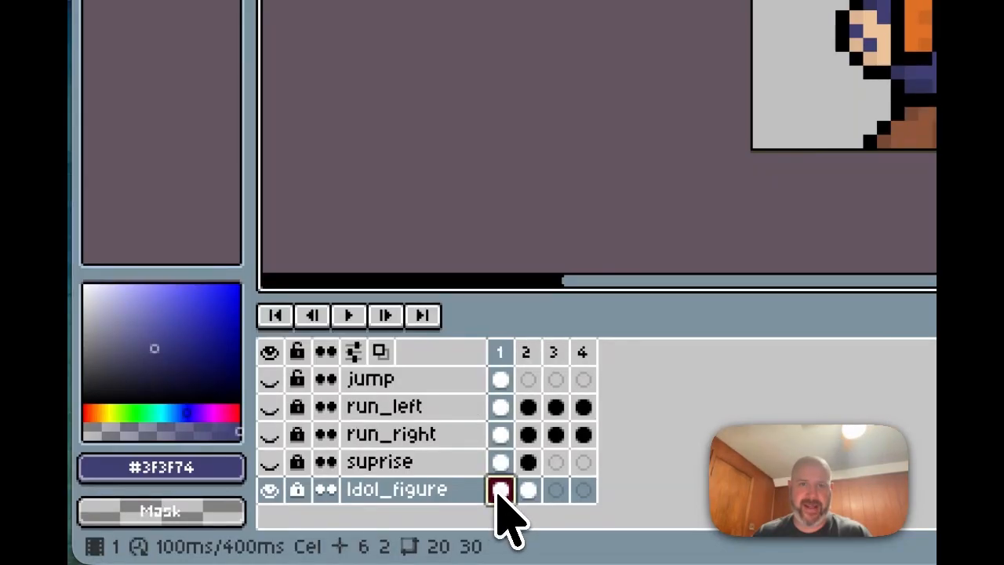
{"action": "left_click", "coordinate": [528, 489]}
{"action": "left_click", "coordinate": [500, 489]}
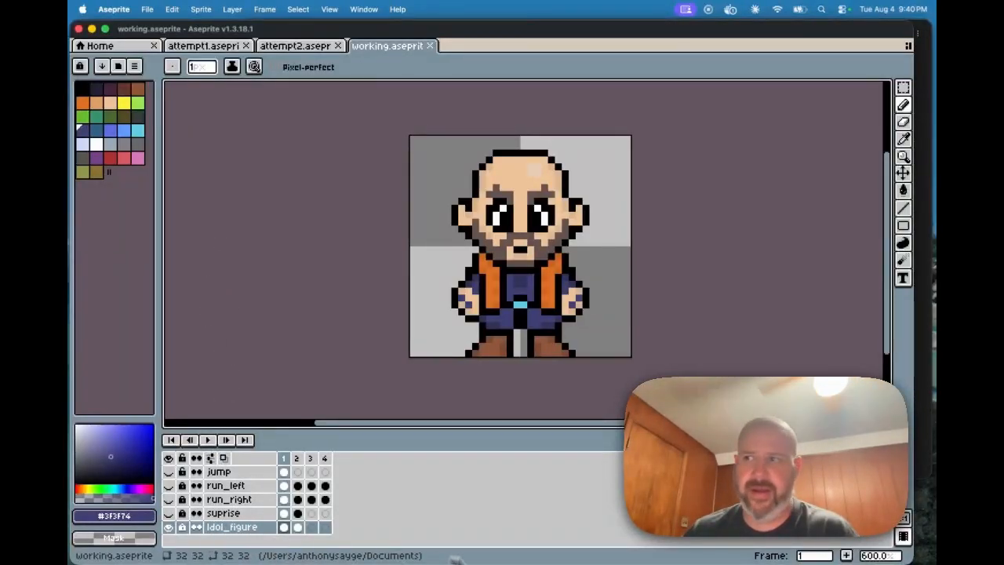
Step: Reread Claude's sprite-sheet notes, then return to Aseprite and select only the Idol_figure layer
{"action": "mouse_move", "coordinate": [559, 562]}
{"action": "left_click", "coordinate": [506, 542]}
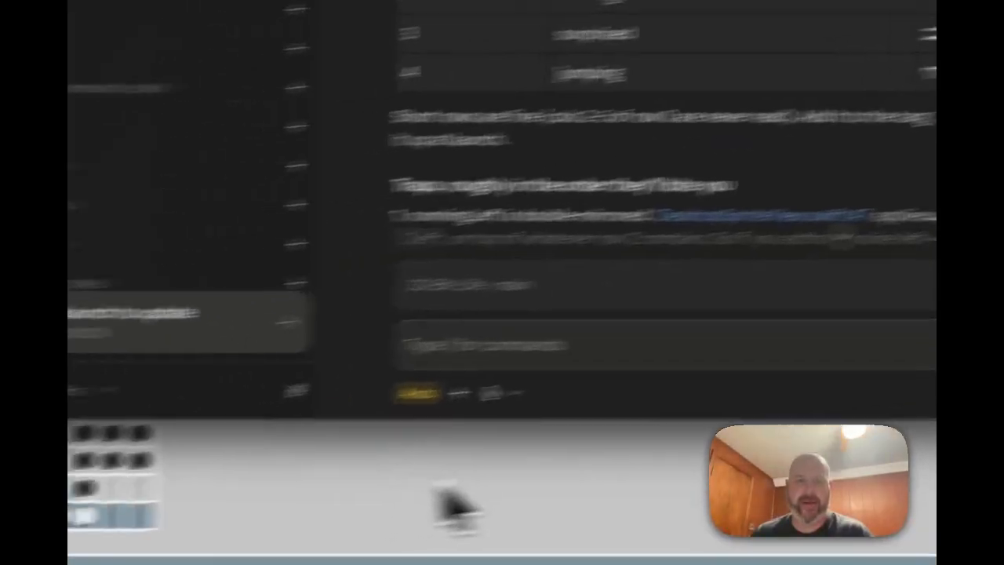
{"action": "left_click", "coordinate": [306, 504]}
{"action": "left_click", "coordinate": [469, 489]}
{"action": "mouse_move", "coordinate": [469, 488]}
{"action": "left_mouse_down"}
{"action": "mouse_move", "coordinate": [465, 424]}
{"action": "mouse_move", "coordinate": [460, 479]}
{"action": "left_mouse_up"}
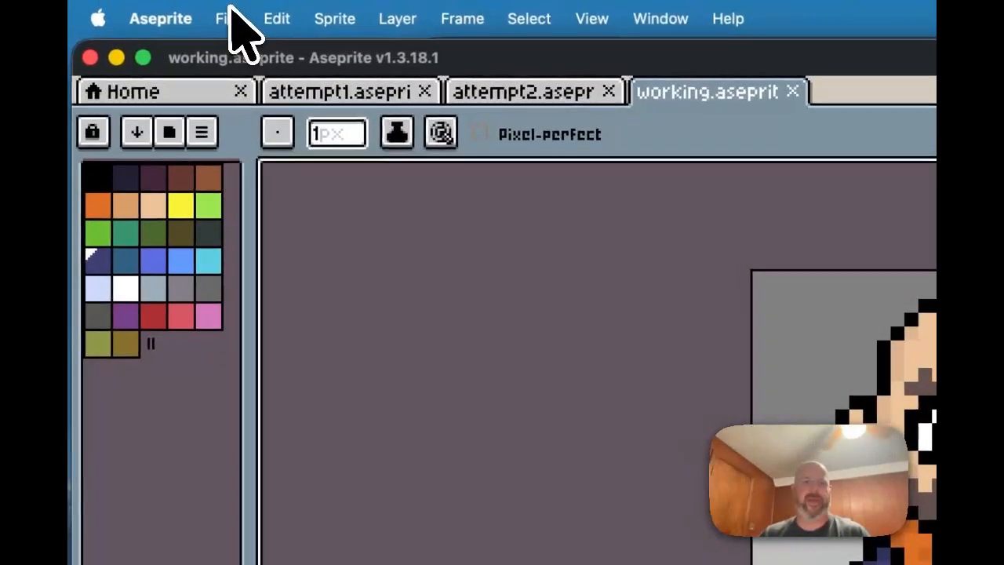
Step: Open Export Sprite Sheet from the File menu, move the dialog aside, and enable Output File
{"action": "left_click", "coordinate": [225, 22]}
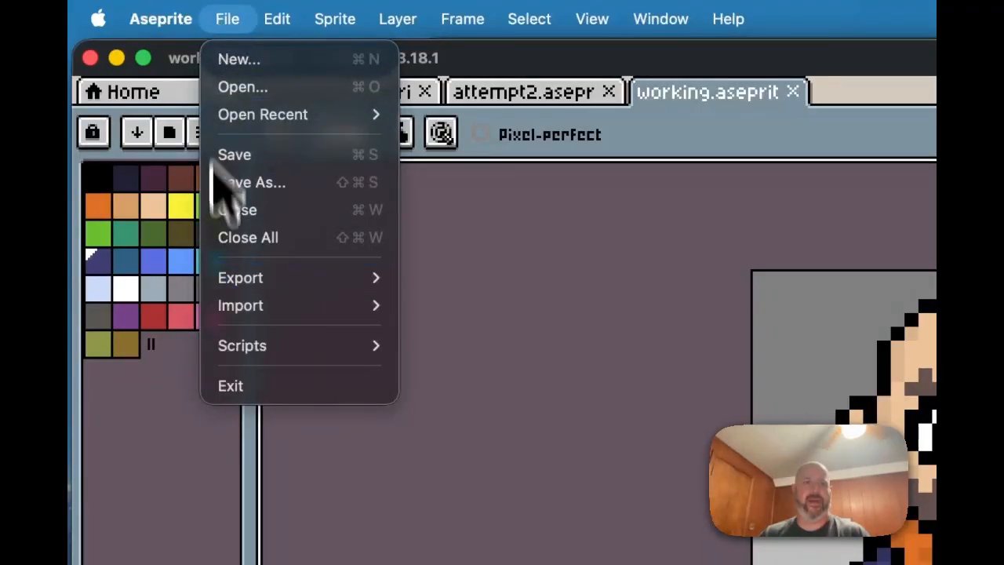
{"action": "mouse_move", "coordinate": [236, 279]}
{"action": "left_click", "coordinate": [492, 304]}
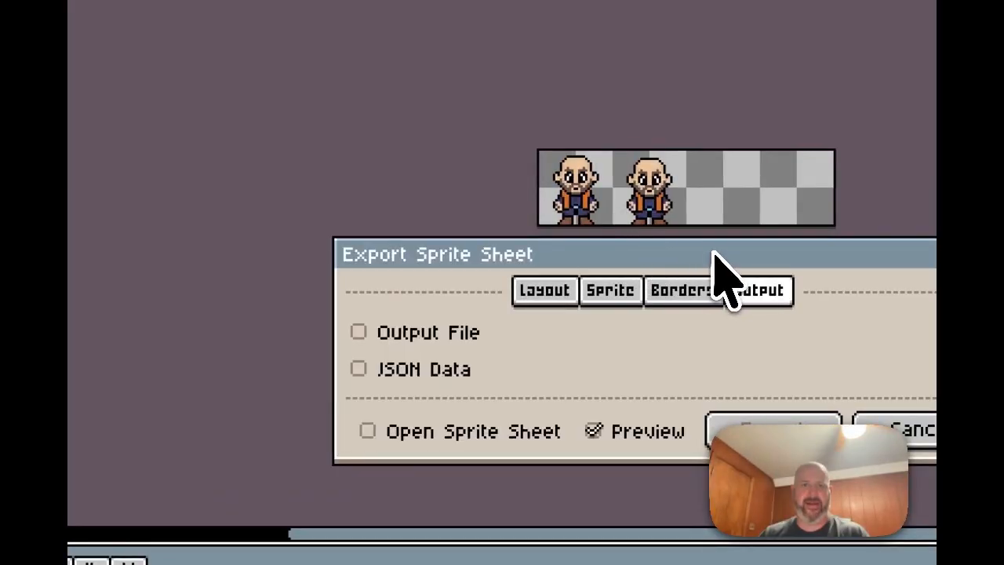
{"action": "left_click_drag", "start_coordinate": [714, 252], "coordinate": [270, 235]}
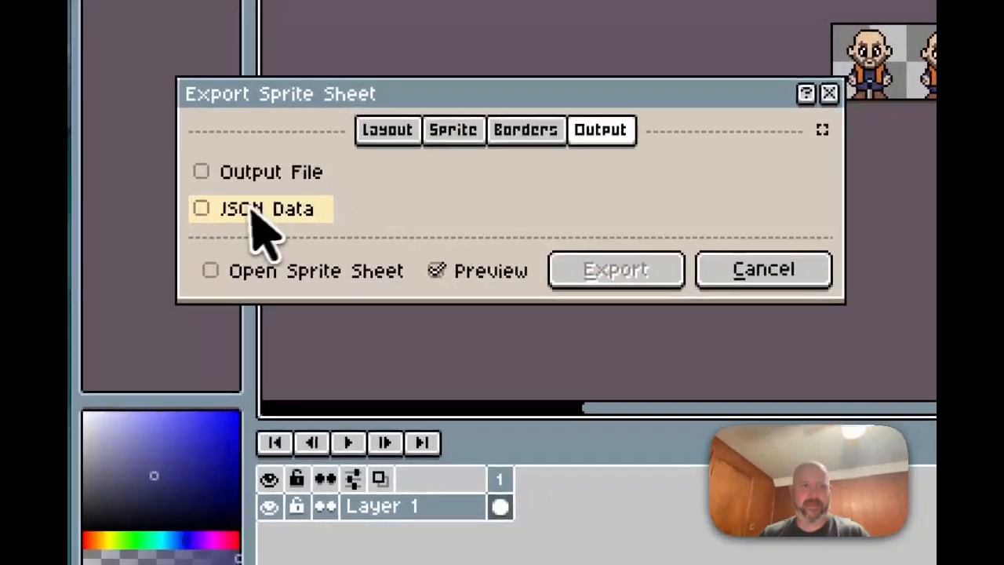
{"action": "left_click", "coordinate": [126, 205]}
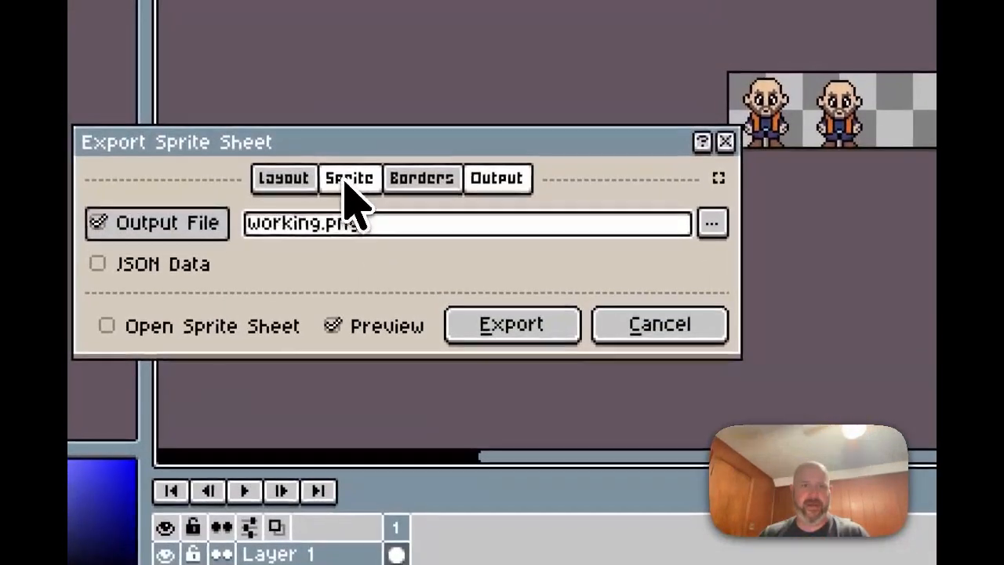
Step: In the Sprite settings, keep All frames, tick Split Layers, and keep Visible layers
{"action": "left_click", "coordinate": [321, 7]}
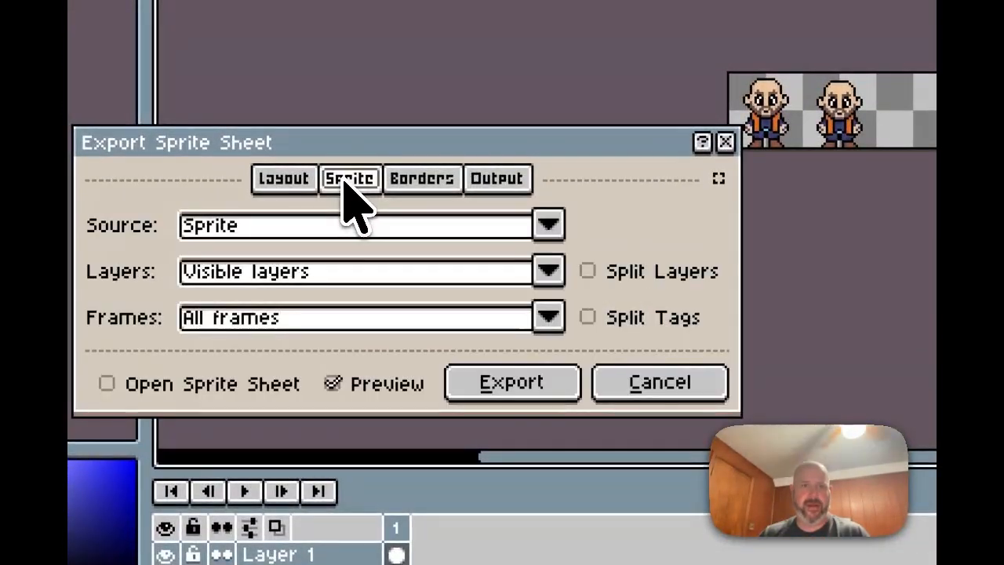
{"action": "left_click", "coordinate": [548, 318]}
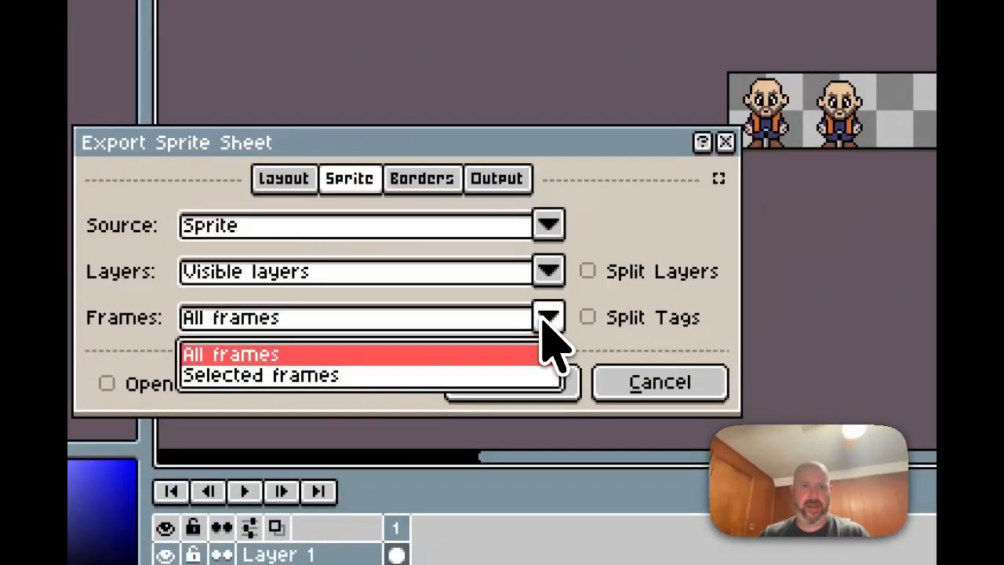
{"action": "left_click", "coordinate": [547, 318]}
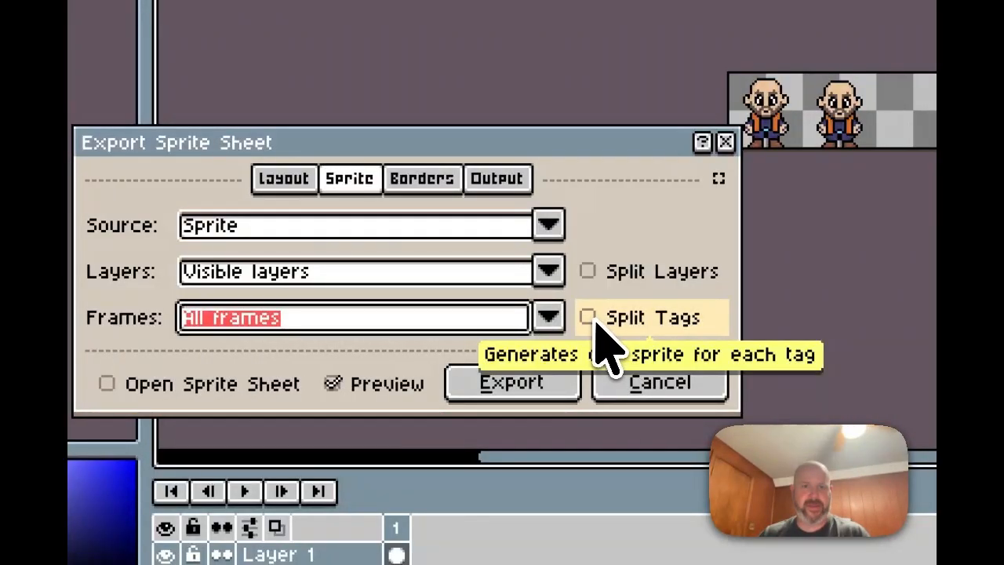
{"action": "left_click", "coordinate": [589, 273]}
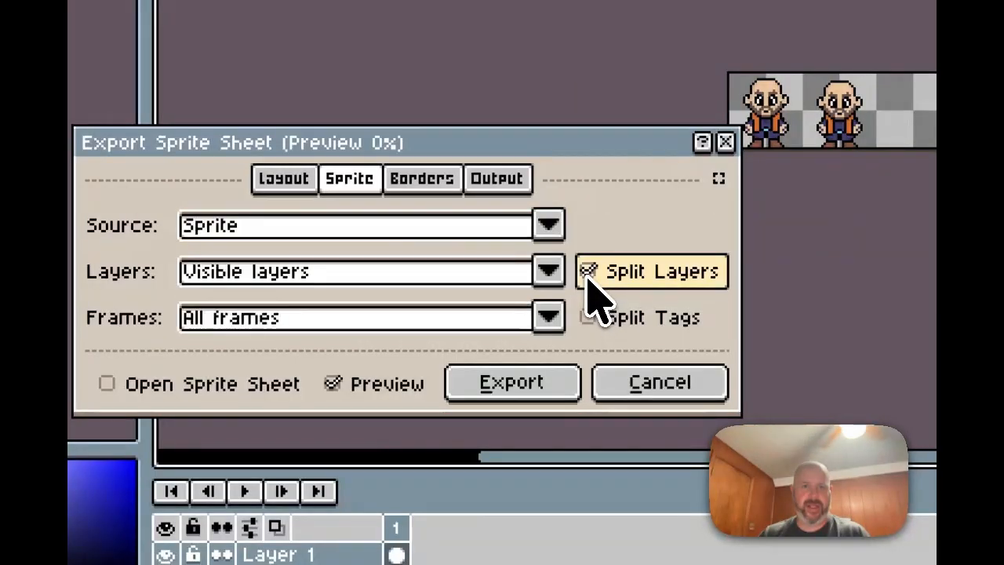
{"action": "left_click", "coordinate": [549, 272]}
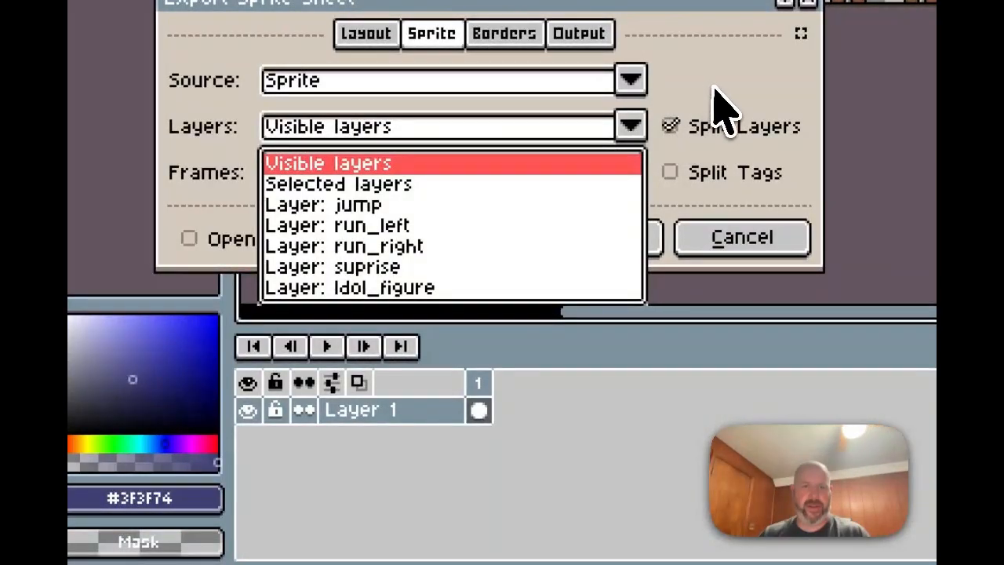
{"action": "left_click", "coordinate": [714, 88]}
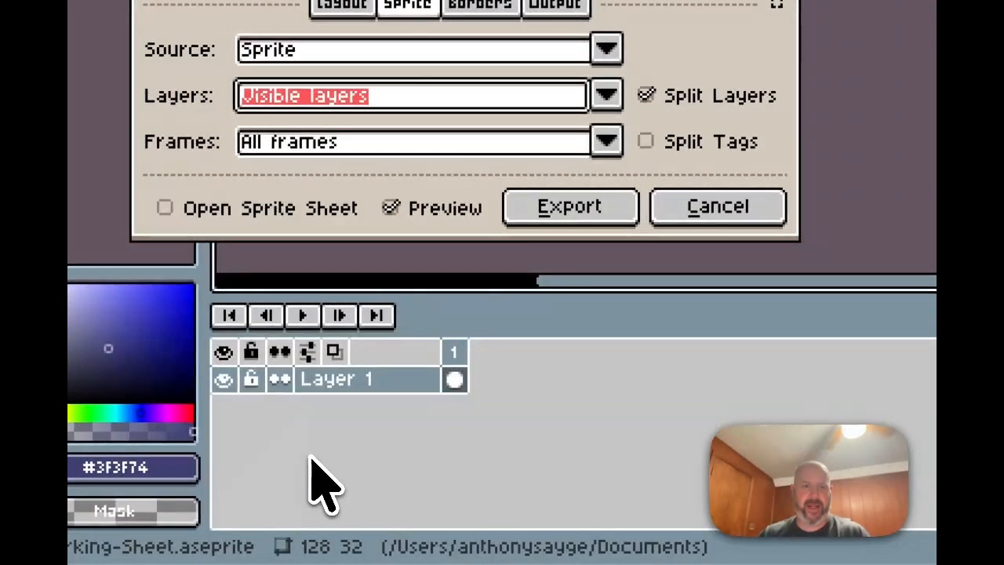
Step: Cancel the export and make the suprise, run_right, run_left and jump layers visible
{"action": "left_click", "coordinate": [714, 219]}
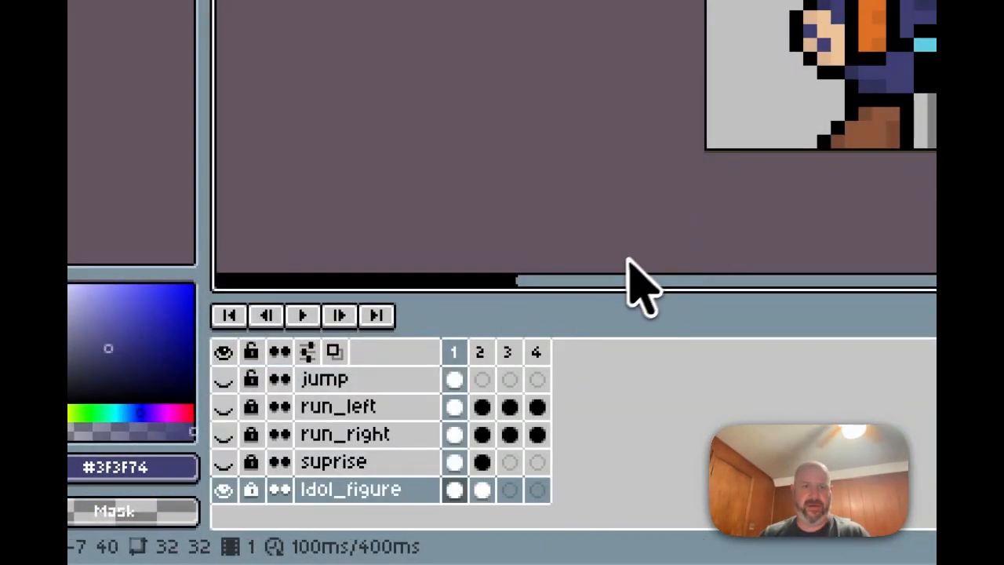
{"action": "left_click", "coordinate": [264, 461]}
{"action": "left_click", "coordinate": [264, 434]}
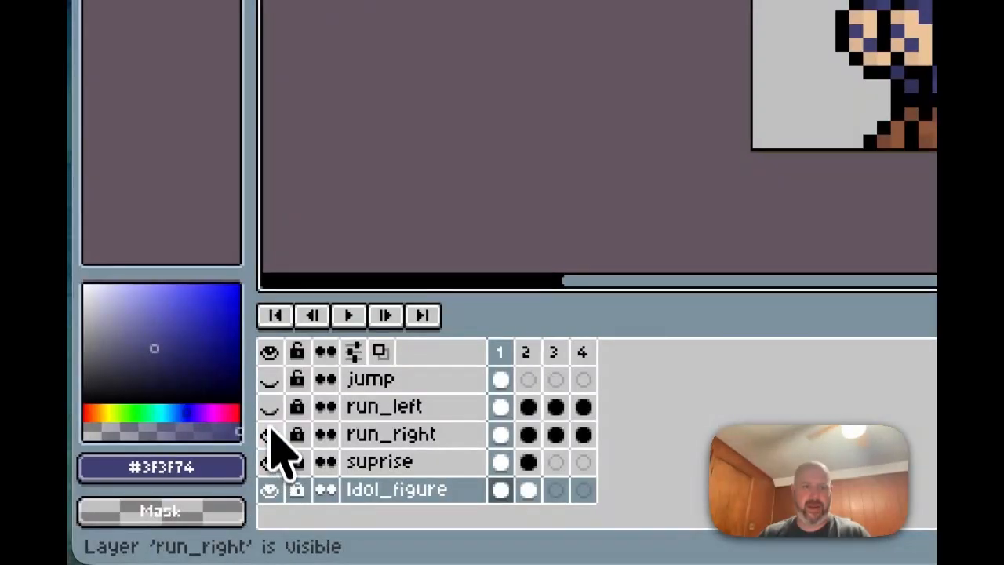
{"action": "left_click", "coordinate": [264, 406]}
{"action": "left_click", "coordinate": [269, 380]}
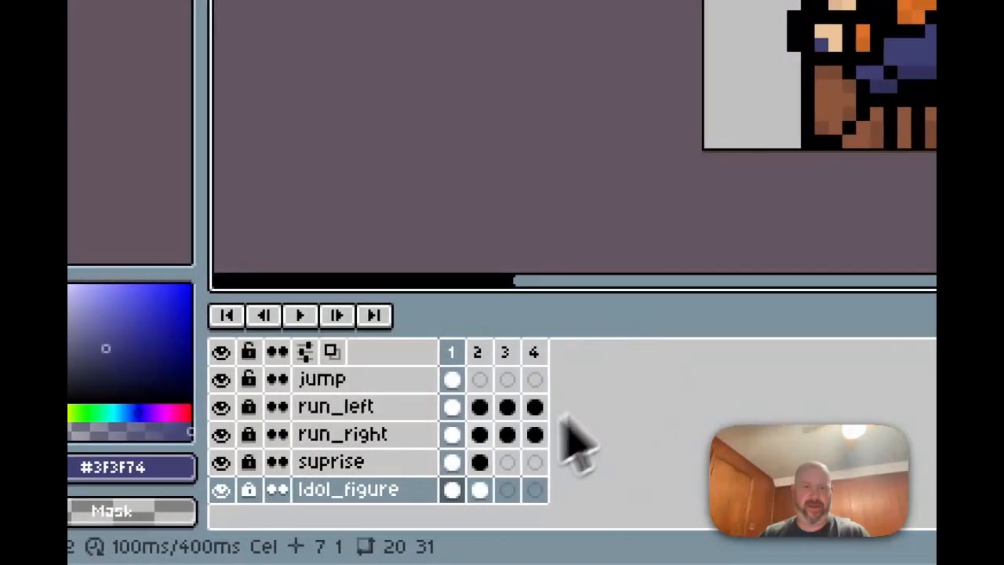
Step: Reopen Export Sprite Sheet with Split Layers ticked, then bring Claude forward
{"action": "mouse_move", "coordinate": [332, 559]}
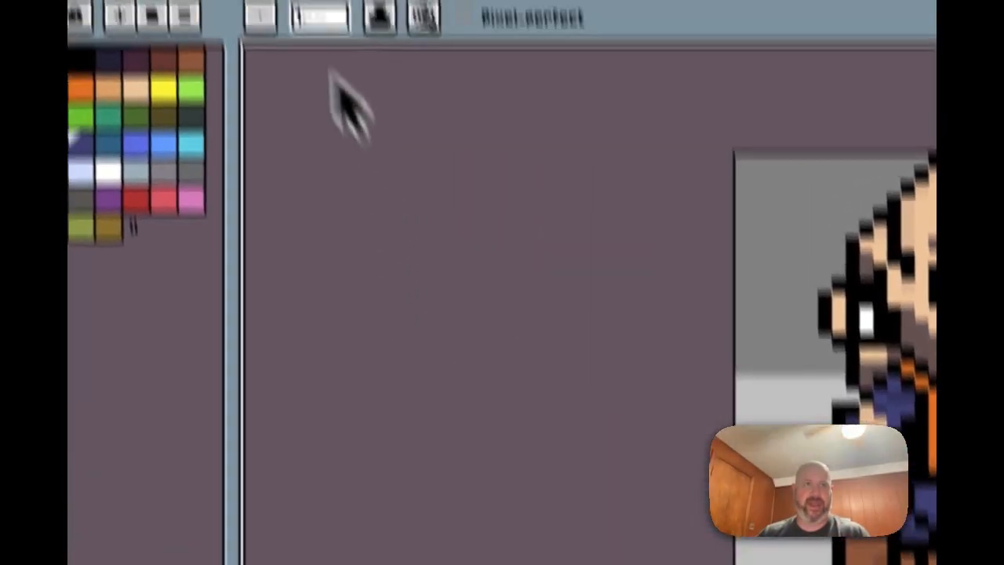
{"action": "left_click", "coordinate": [227, 19]}
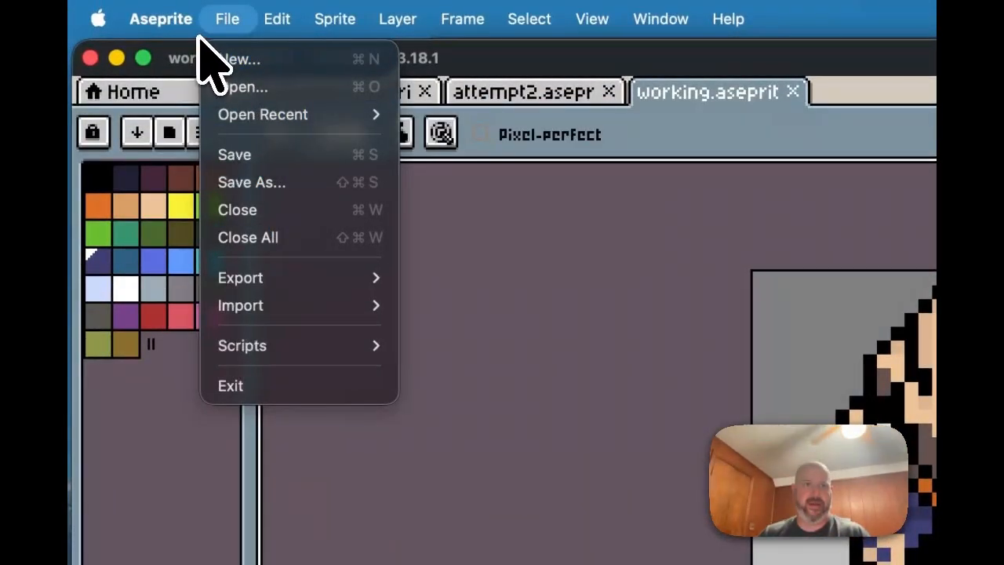
{"action": "mouse_move", "coordinate": [242, 276]}
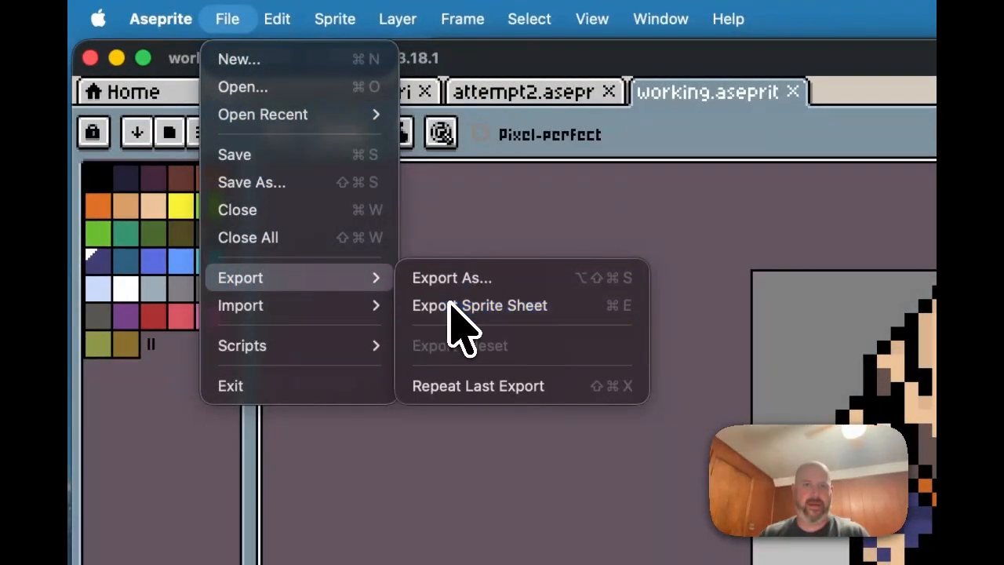
{"action": "left_click", "coordinate": [454, 305]}
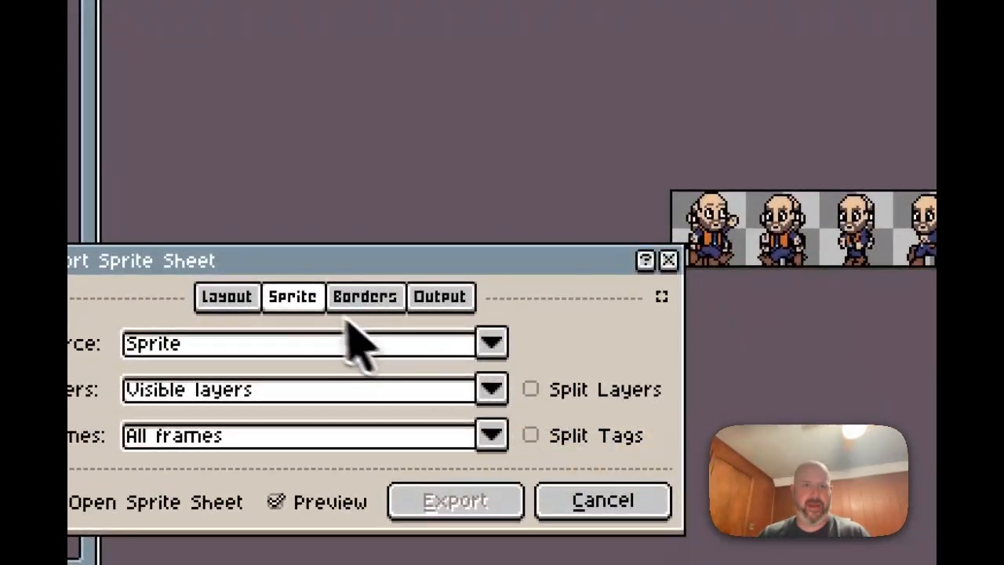
{"action": "left_click", "coordinate": [528, 390]}
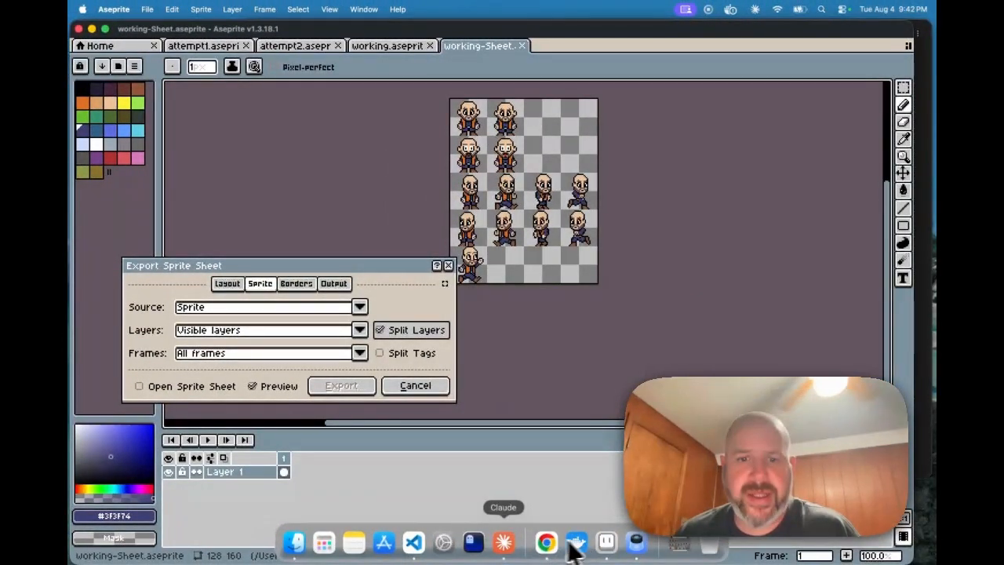
{"action": "left_click", "coordinate": [503, 542]}
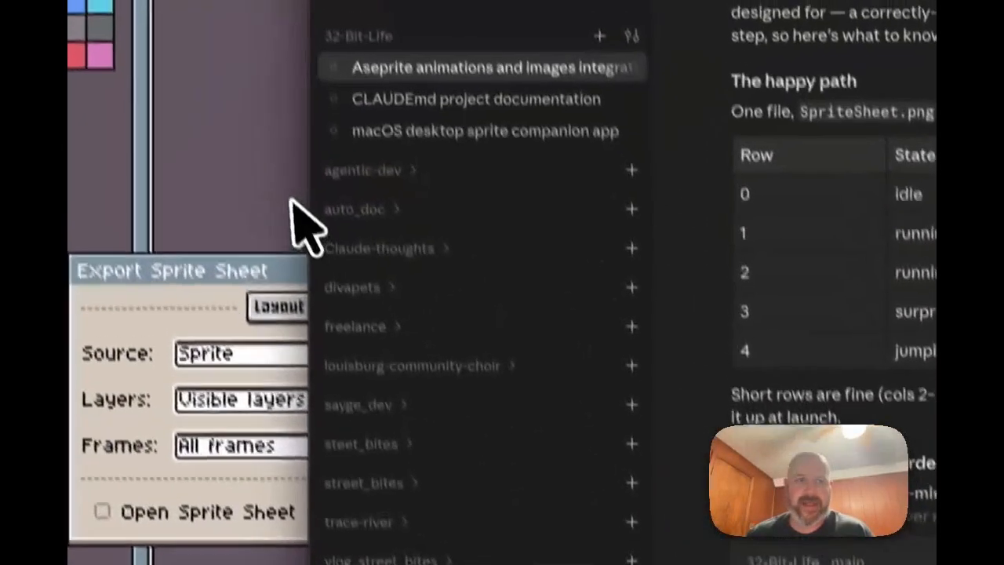
Step: After checking Claude's expected row layout, return to Aseprite's Export Sprite Sheet dialog
{"action": "left_click", "coordinate": [292, 199]}
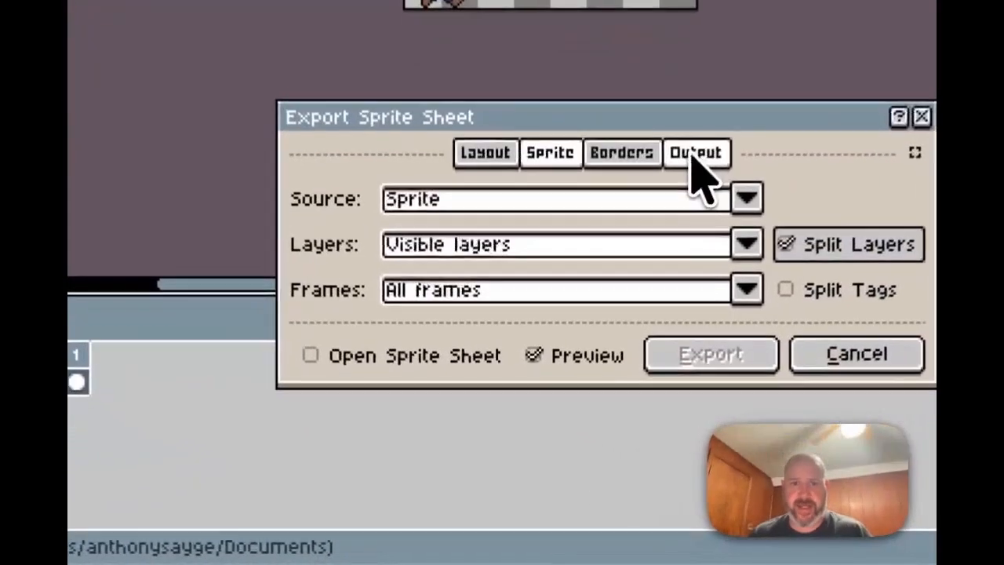
Step: Enable Output File, rename it SpriteSheet.png as given in Claude's notes, and export
{"action": "left_click", "coordinate": [594, 358]}
{"action": "left_click", "coordinate": [310, 192]}
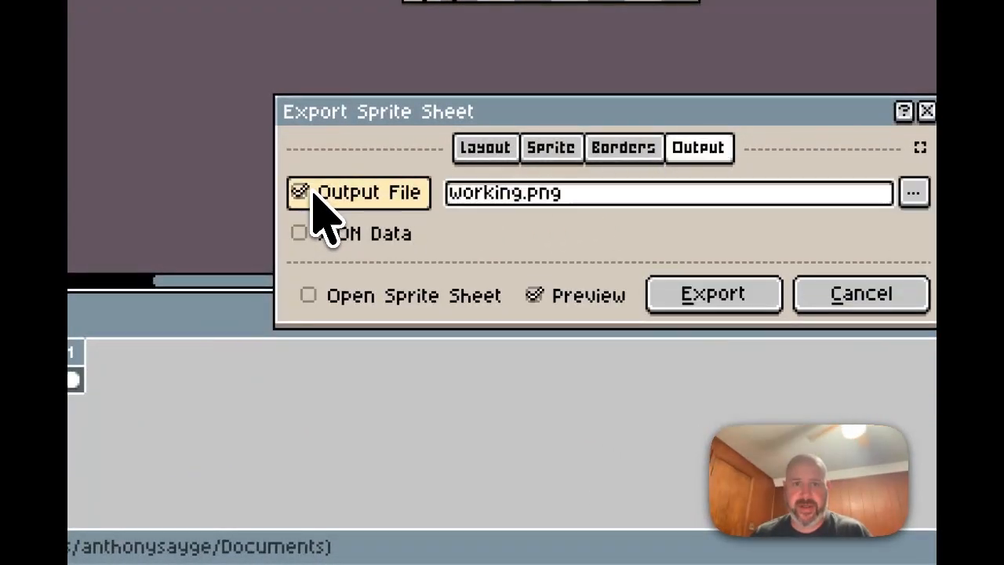
{"action": "left_click", "coordinate": [491, 194]}
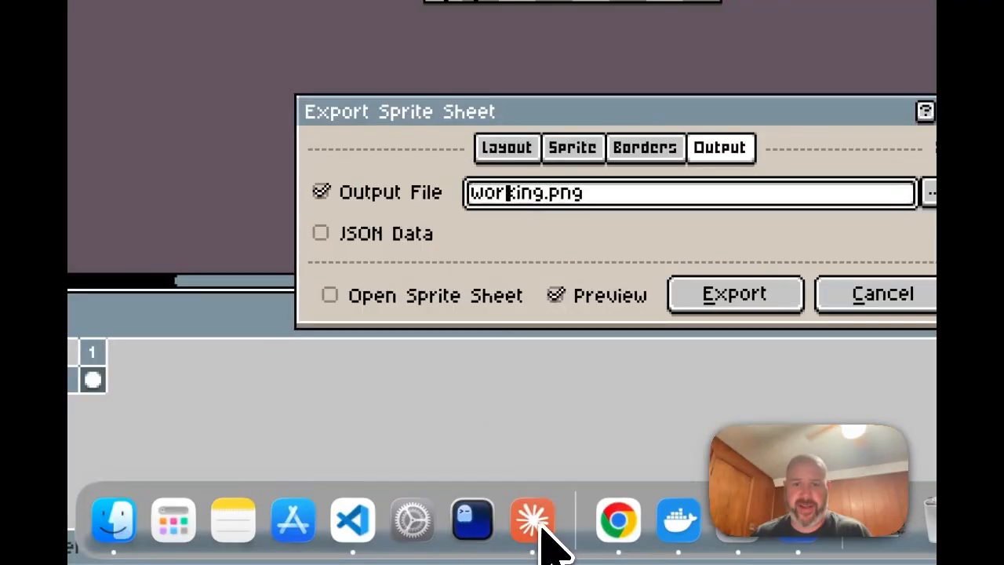
{"action": "left_click", "coordinate": [540, 526]}
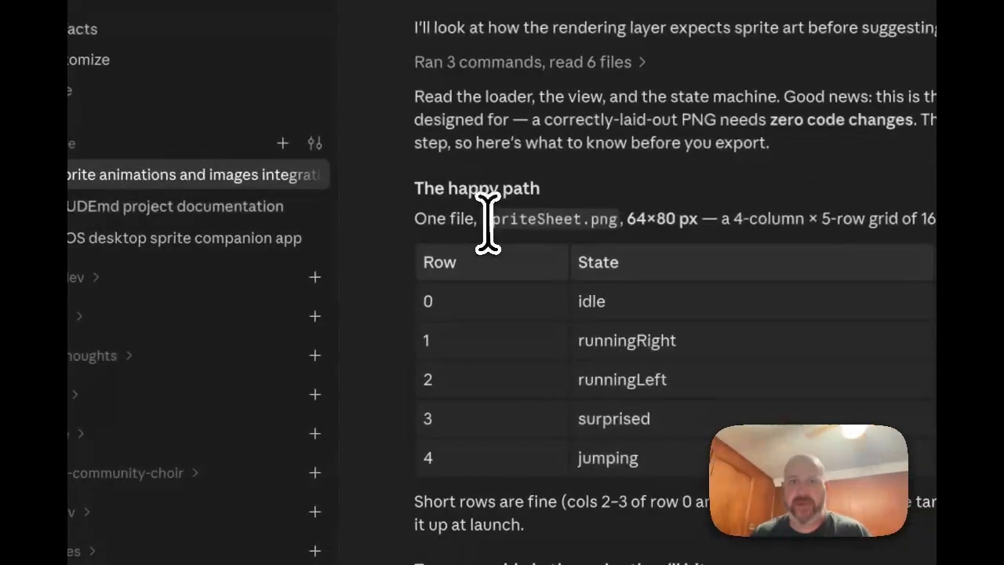
{"action": "left_click_drag", "start_coordinate": [485, 220], "coordinate": [536, 220]}
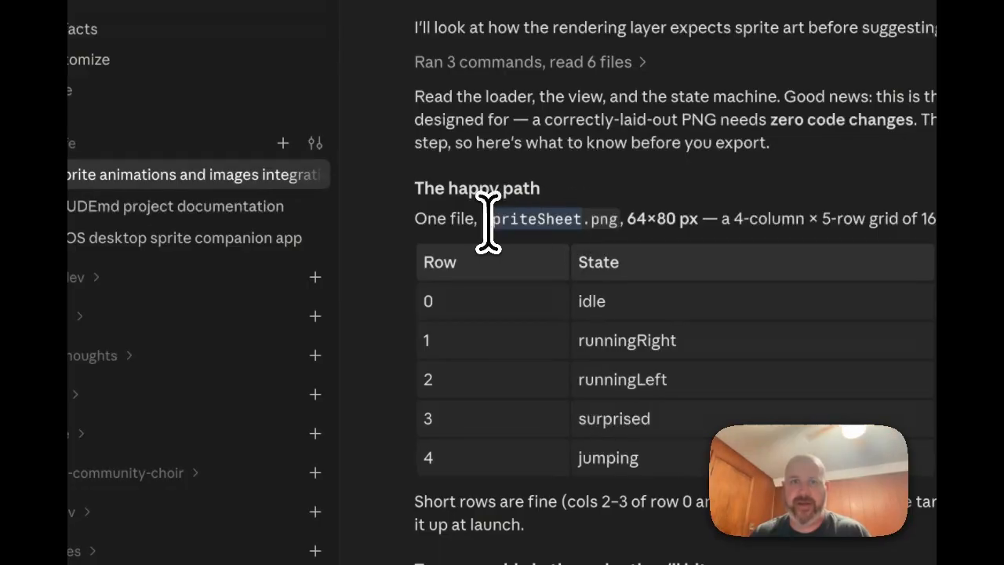
{"action": "left_click_drag", "start_coordinate": [484, 224], "coordinate": [486, 225]}
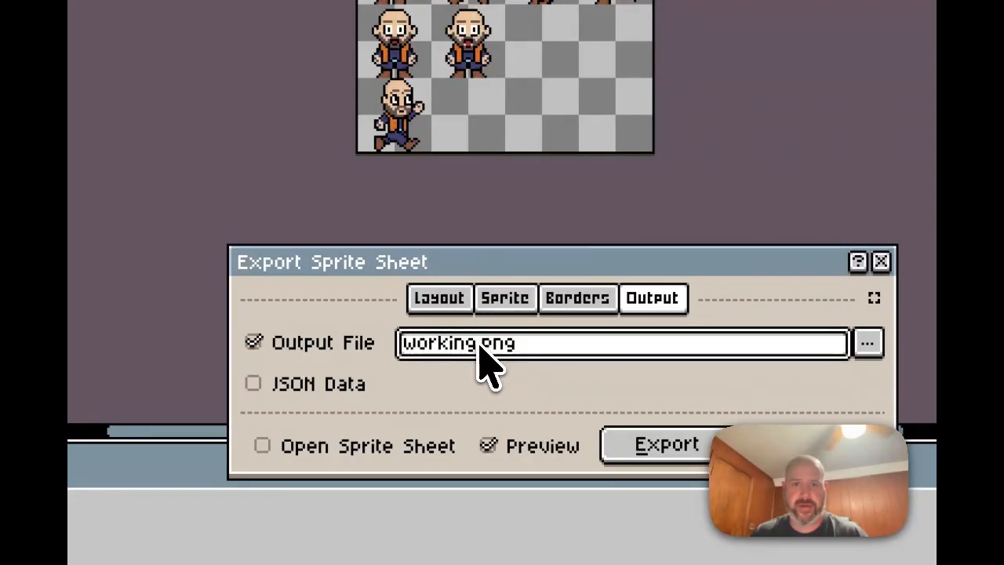
{"action": "type", "text": "SpriteSheet"}
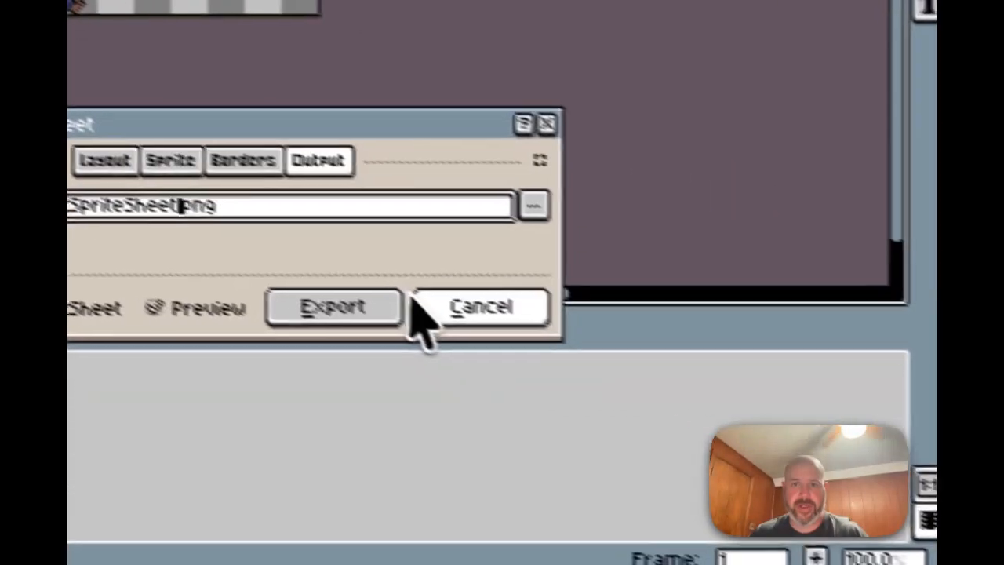
{"action": "left_click", "coordinate": [292, 305]}
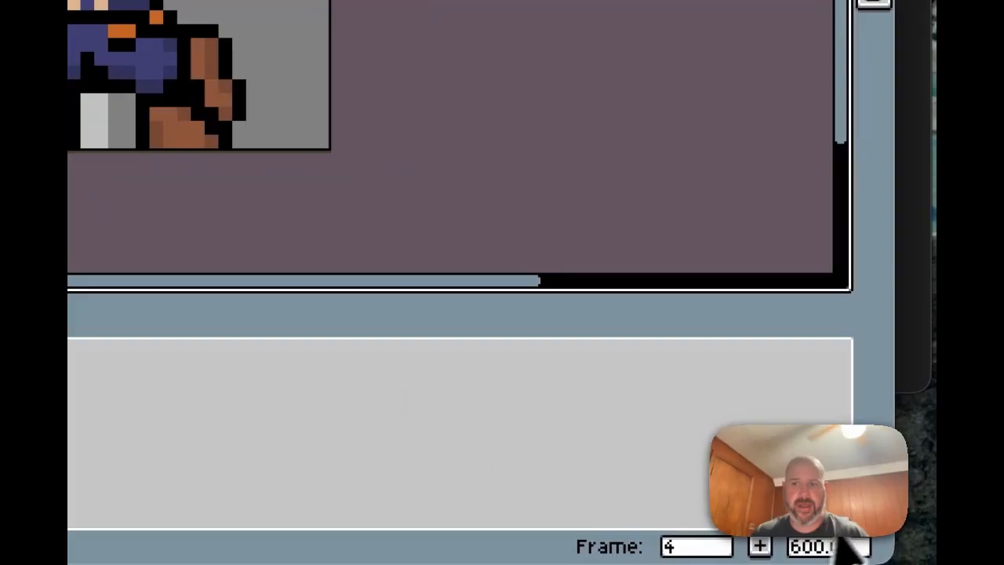
Step: Open SpriteSheet.png from Finder's Documents folder in Preview and enlarge the Preview window
{"action": "mouse_move", "coordinate": [483, 556]}
{"action": "left_click", "coordinate": [348, 521]}
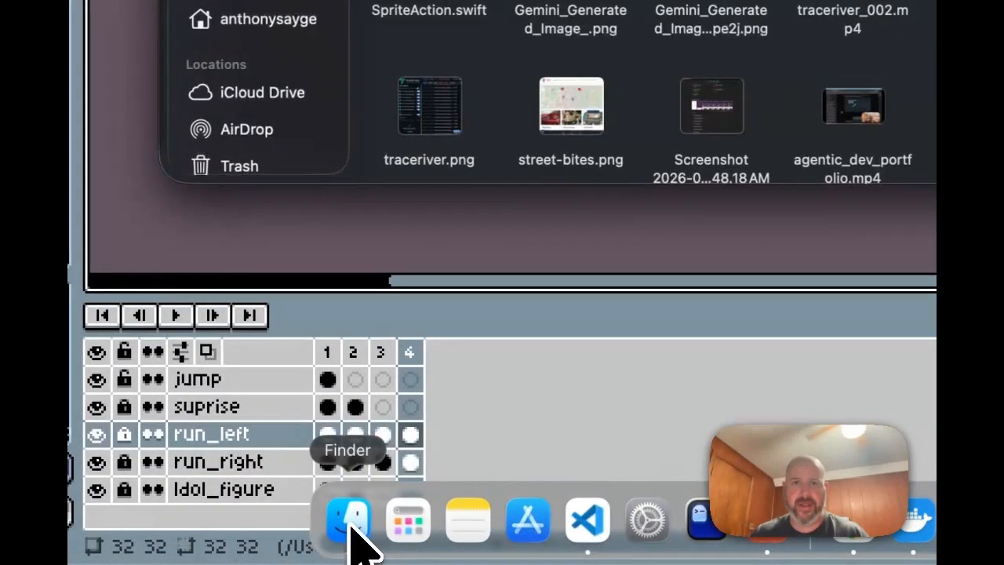
{"action": "scroll", "coordinate": [728, 212], "scroll_direction": "down", "scroll_amount": 10}
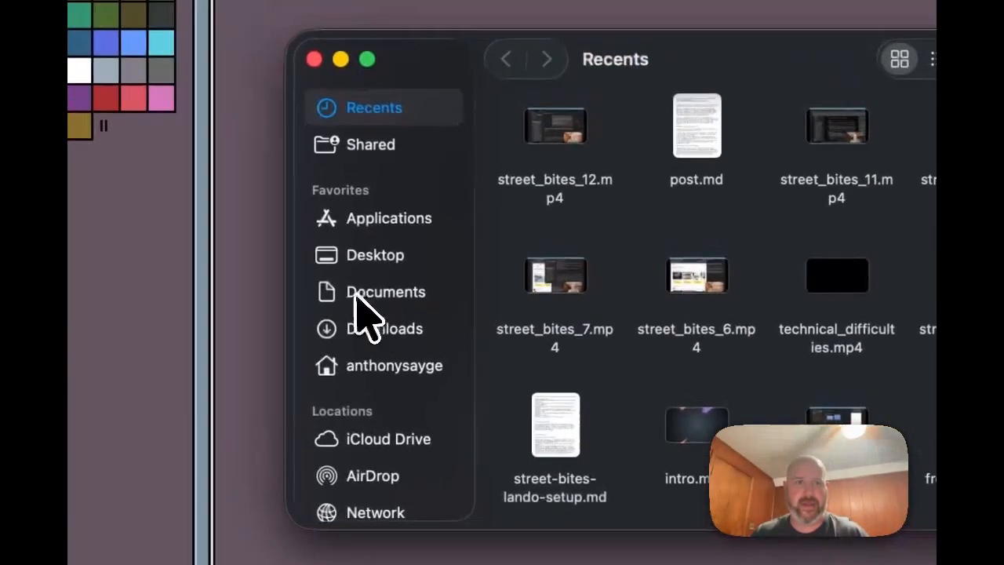
{"action": "left_click", "coordinate": [369, 294]}
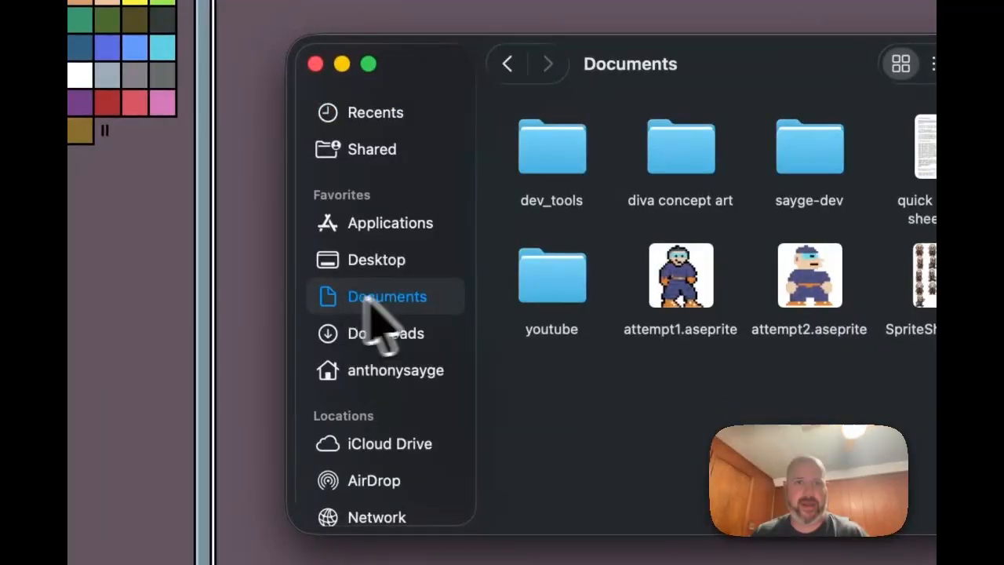
{"action": "left_click", "coordinate": [637, 292]}
{"action": "double_click", "coordinate": [645, 306]}
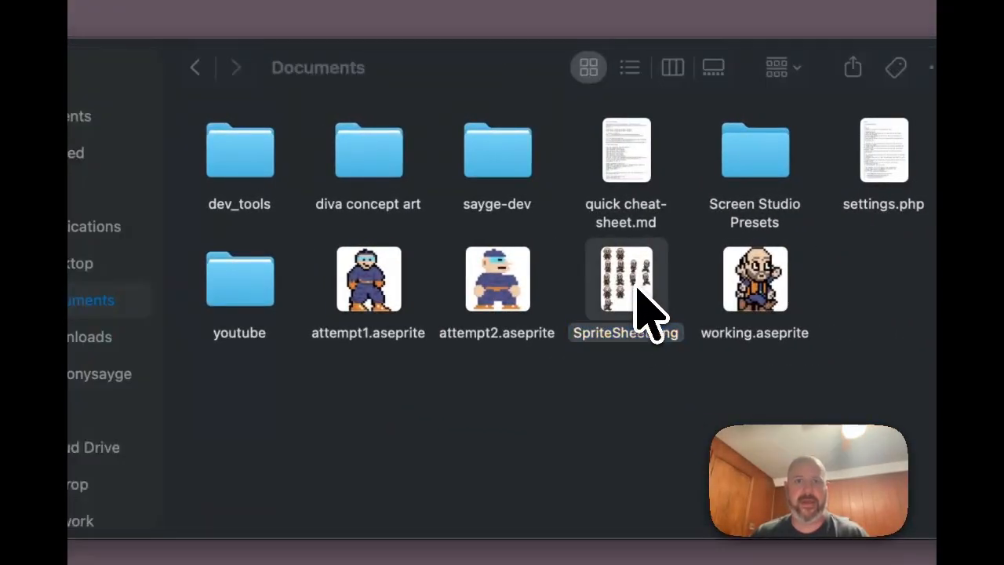
{"action": "left_click_drag", "start_coordinate": [519, 206], "coordinate": [694, 383]}
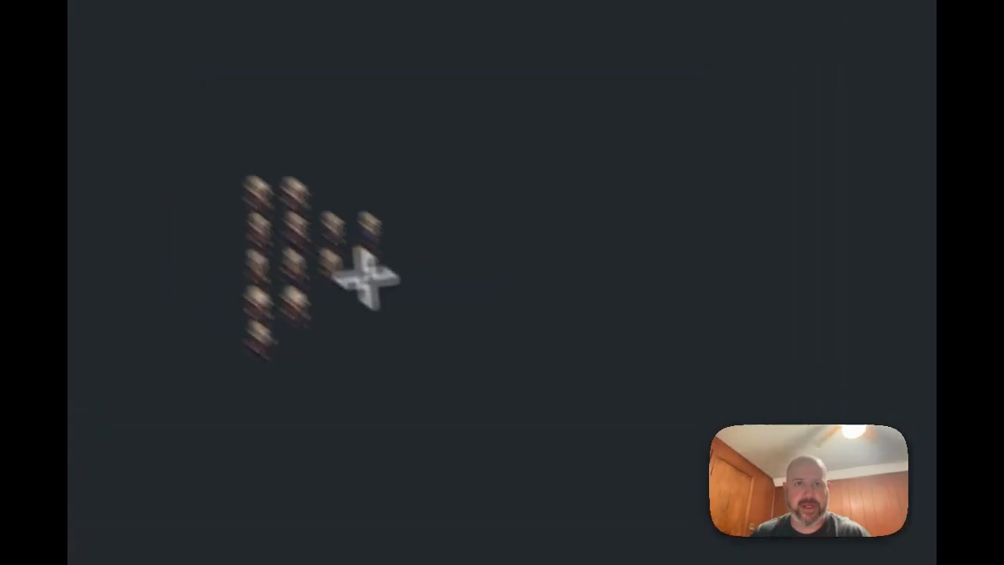
Step: Confirm via Preview's Tools > Adjust Size that the sheet is 128×160 px, then return to Claude
{"action": "right_click", "coordinate": [291, 239]}
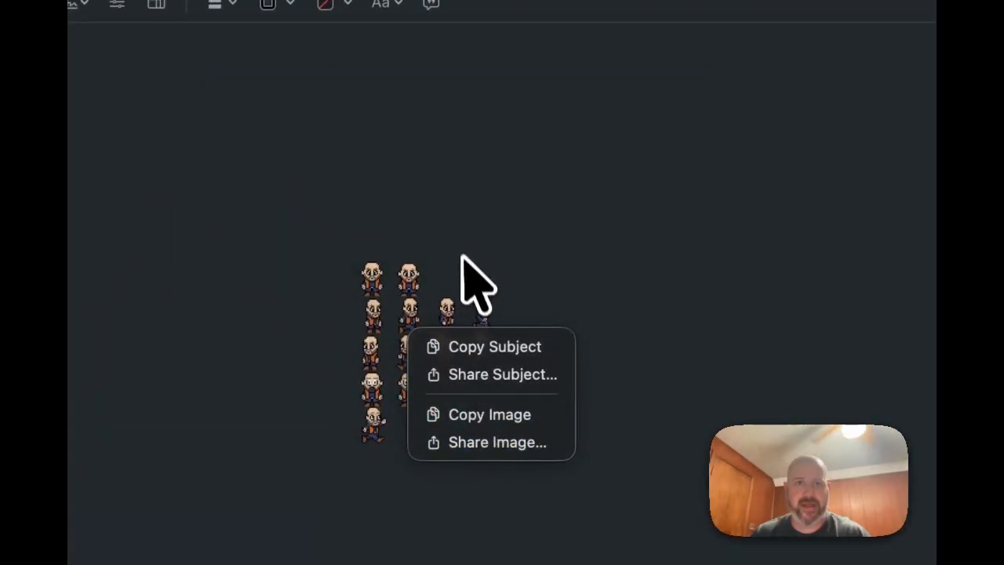
{"action": "left_click", "coordinate": [470, 280]}
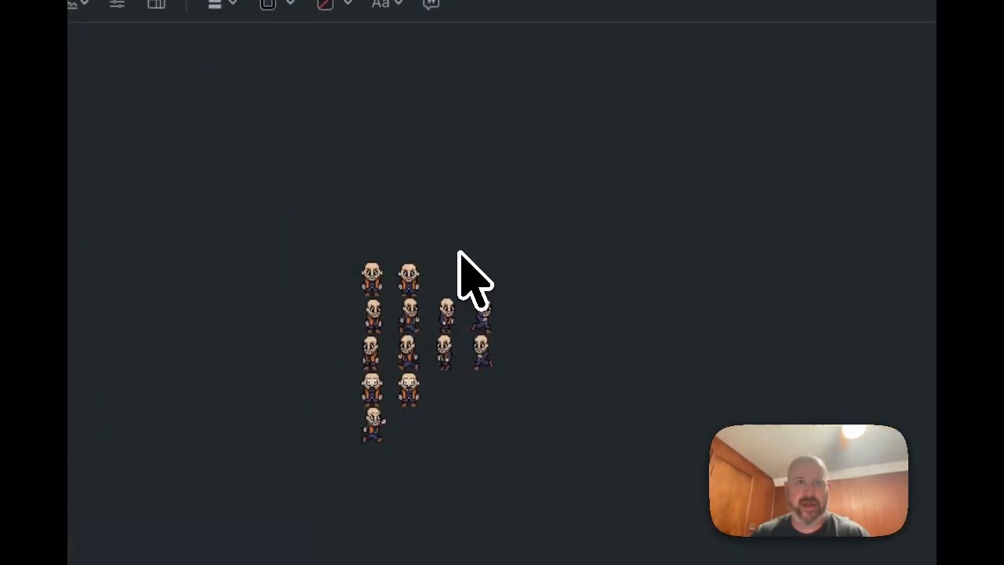
{"action": "left_click", "coordinate": [431, 19]}
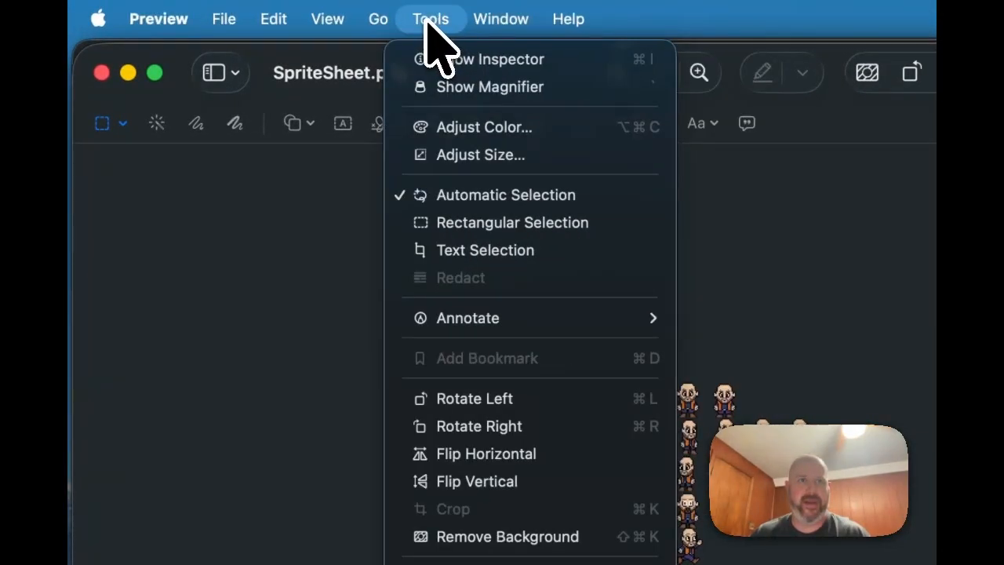
{"action": "mouse_move", "coordinate": [357, 21]}
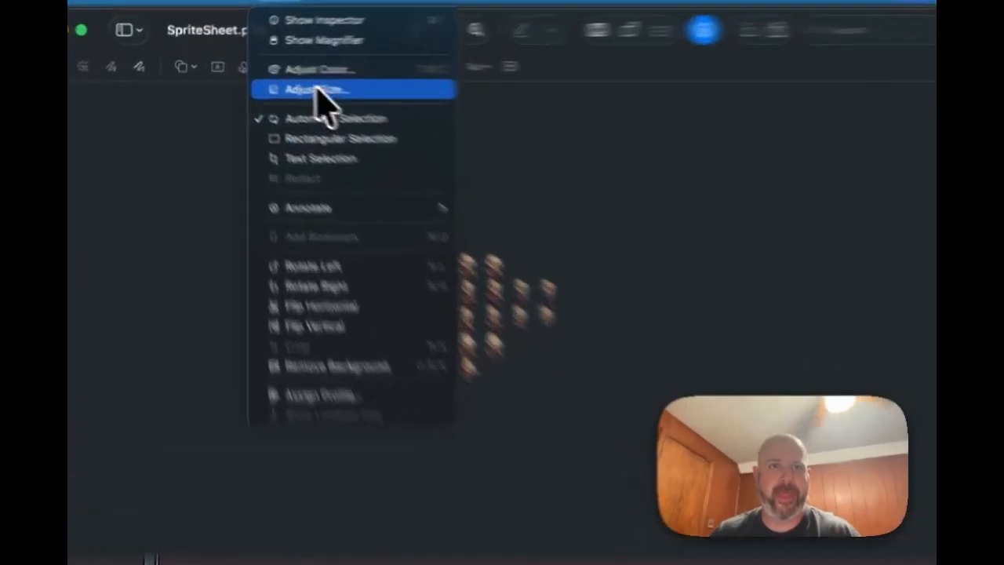
{"action": "left_click", "coordinate": [274, 77]}
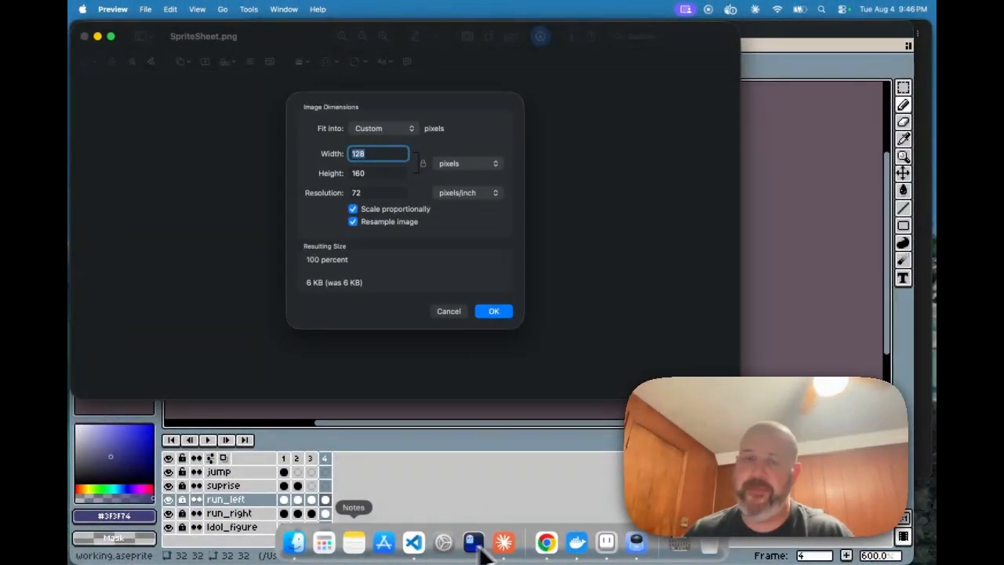
{"action": "left_click", "coordinate": [504, 542]}
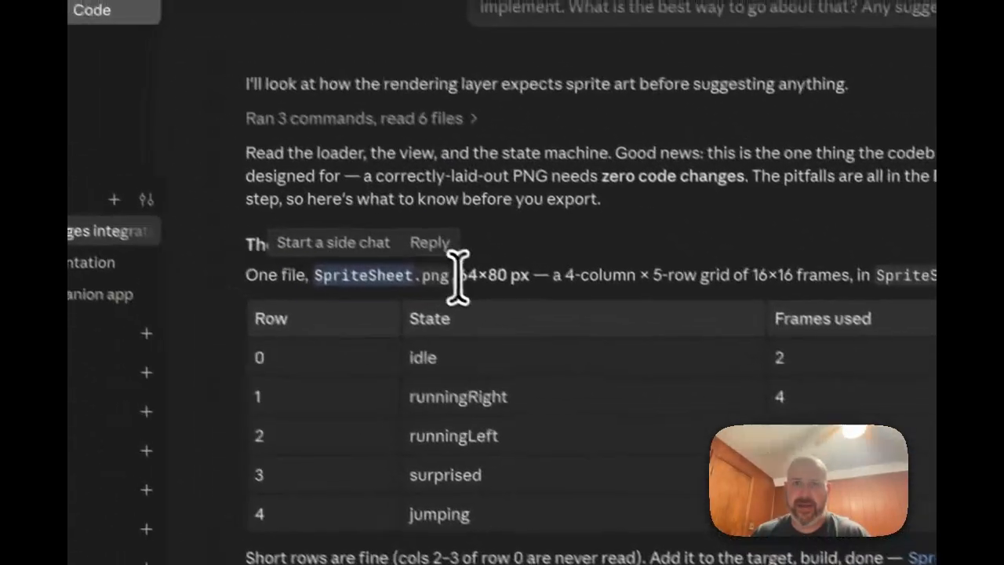
{"action": "left_click_drag", "start_coordinate": [281, 153], "coordinate": [310, 154]}
{"action": "left_click_drag", "start_coordinate": [513, 283], "coordinate": [524, 284]}
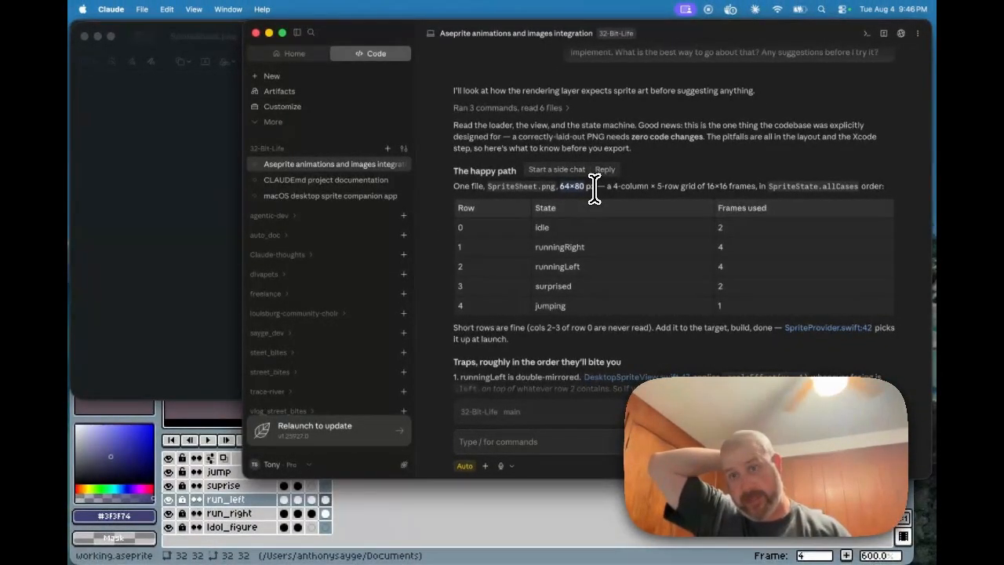
{"action": "scroll", "coordinate": [584, 192], "scroll_direction": "up", "scroll_amount": 1}
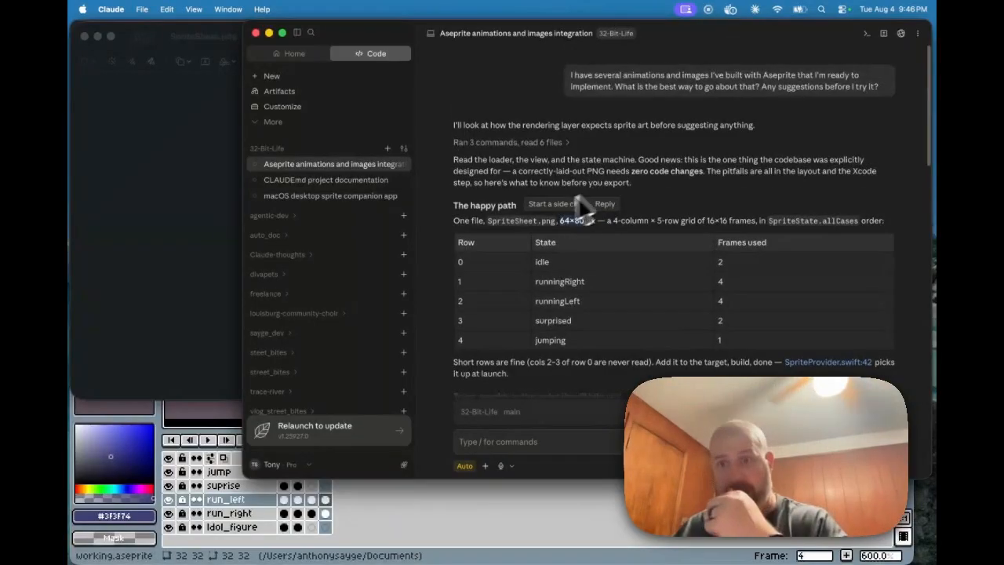
{"action": "scroll", "coordinate": [582, 228], "scroll_direction": "down", "scroll_amount": 15}
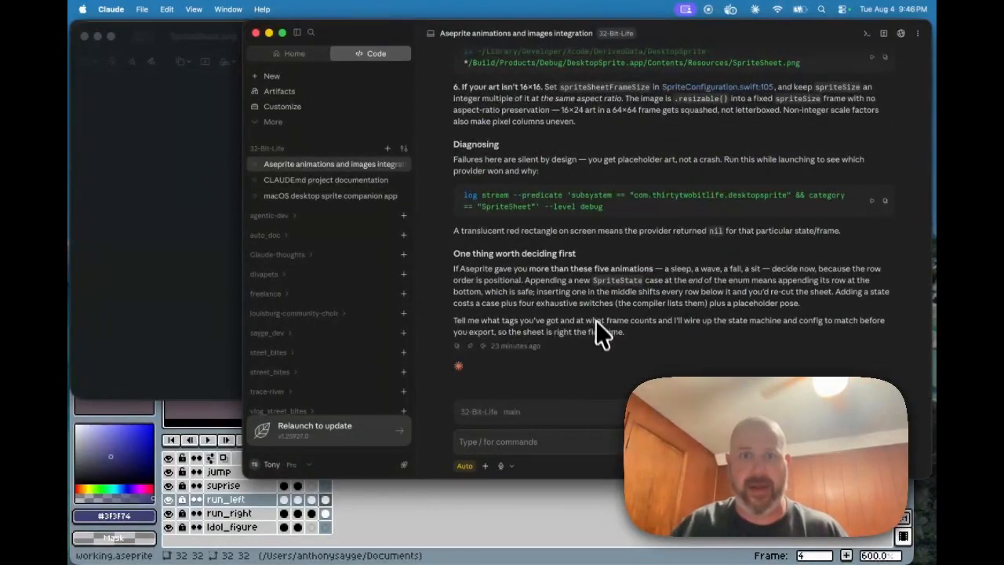
{"action": "scroll", "coordinate": [570, 184], "scroll_direction": "up", "scroll_amount": 1}
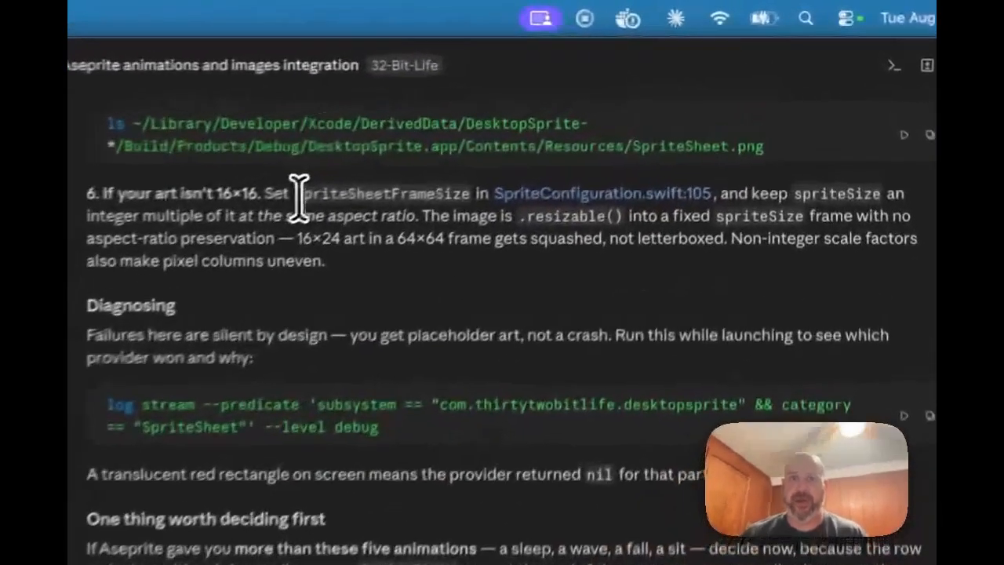
{"action": "left_click_drag", "start_coordinate": [562, 99], "coordinate": [657, 99]}
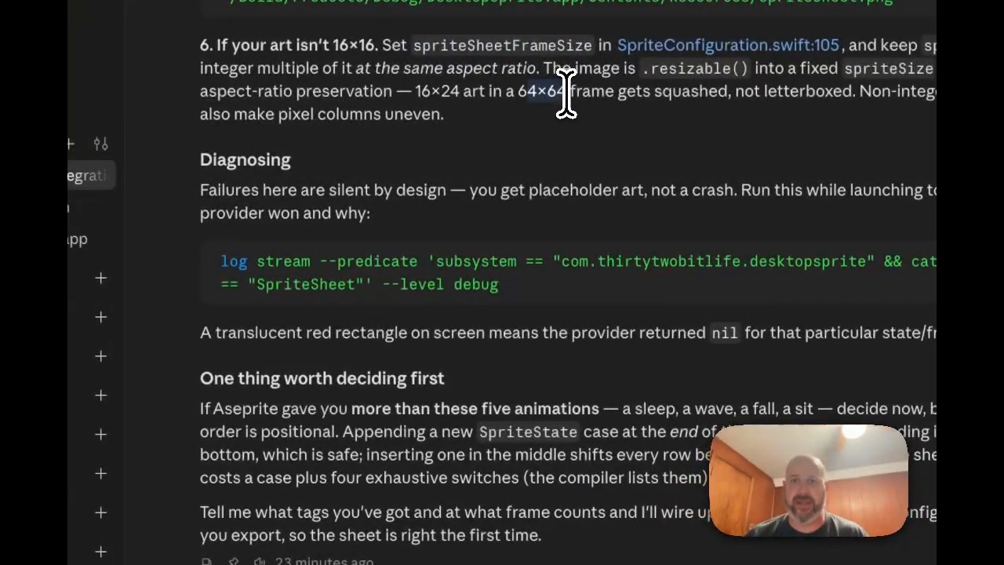
{"action": "left_click", "coordinate": [421, 94]}
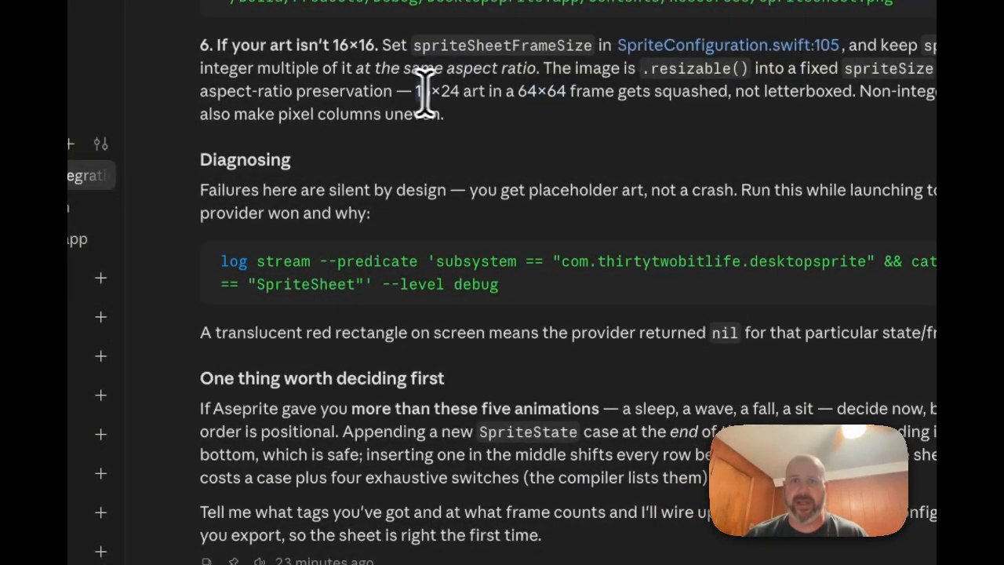
{"action": "left_click_drag", "start_coordinate": [459, 90], "coordinate": [461, 92]}
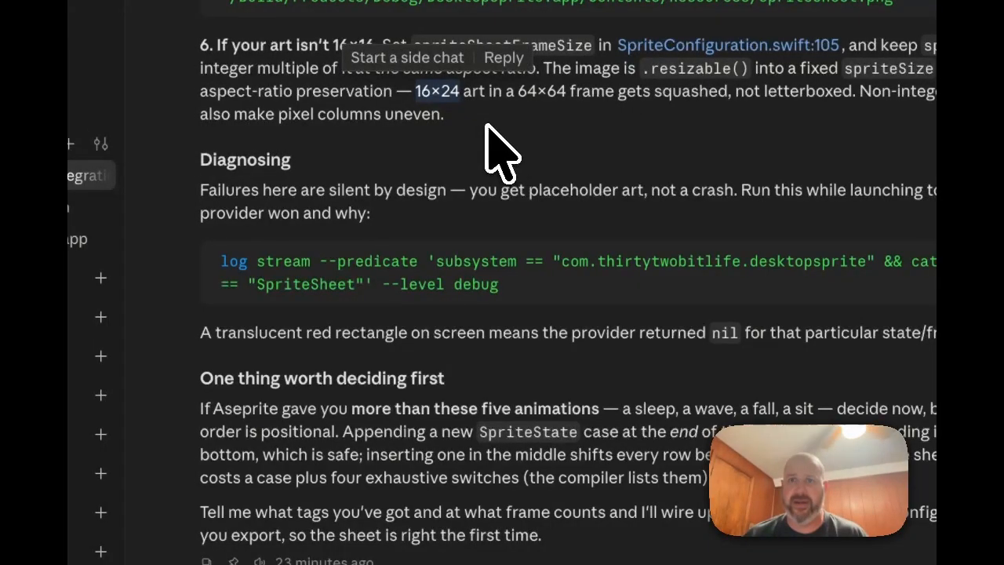
{"action": "left_click", "coordinate": [554, 127]}
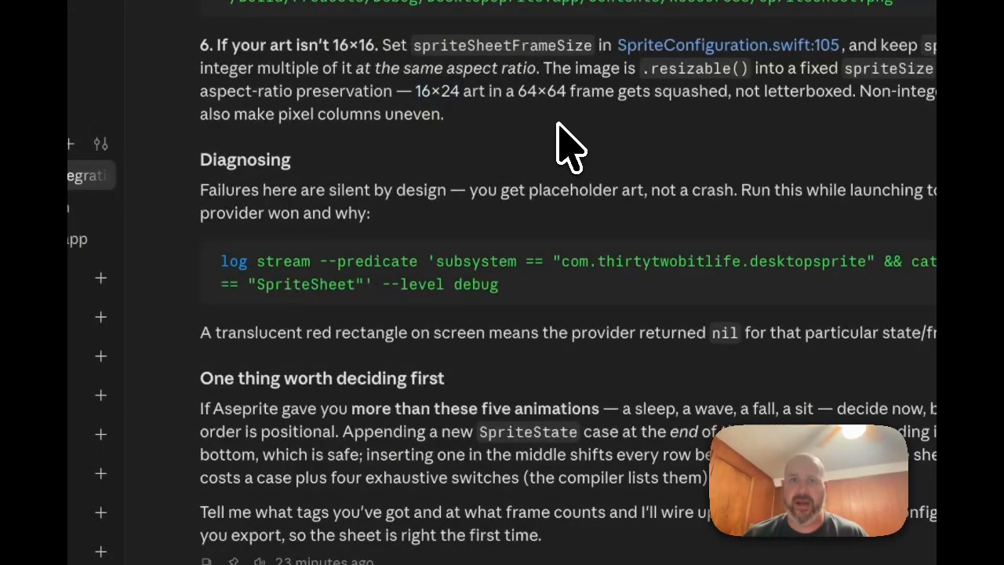
{"action": "scroll", "coordinate": [555, 126], "scroll_direction": "up", "scroll_amount": 2}
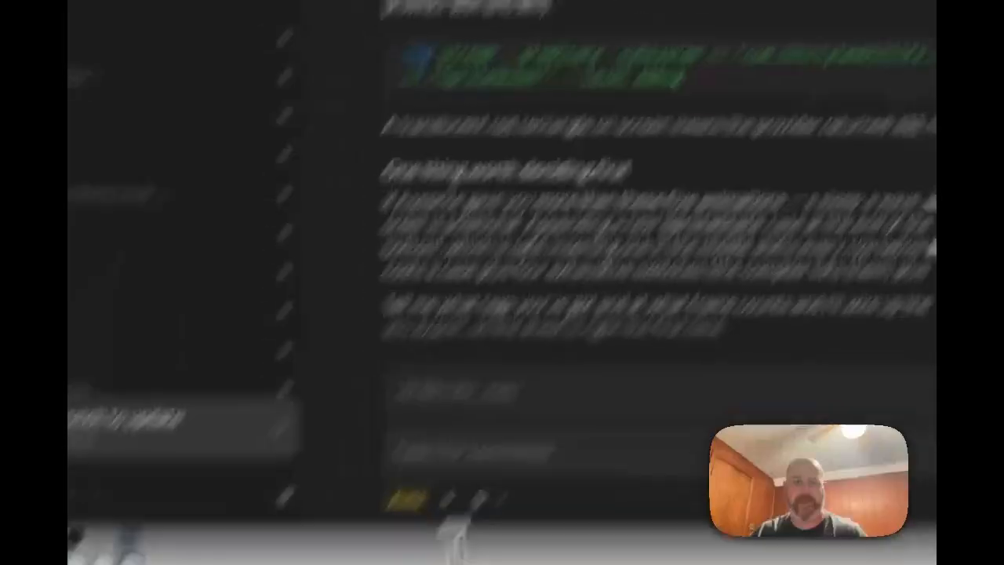
{"action": "mouse_move", "coordinate": [452, 552]}
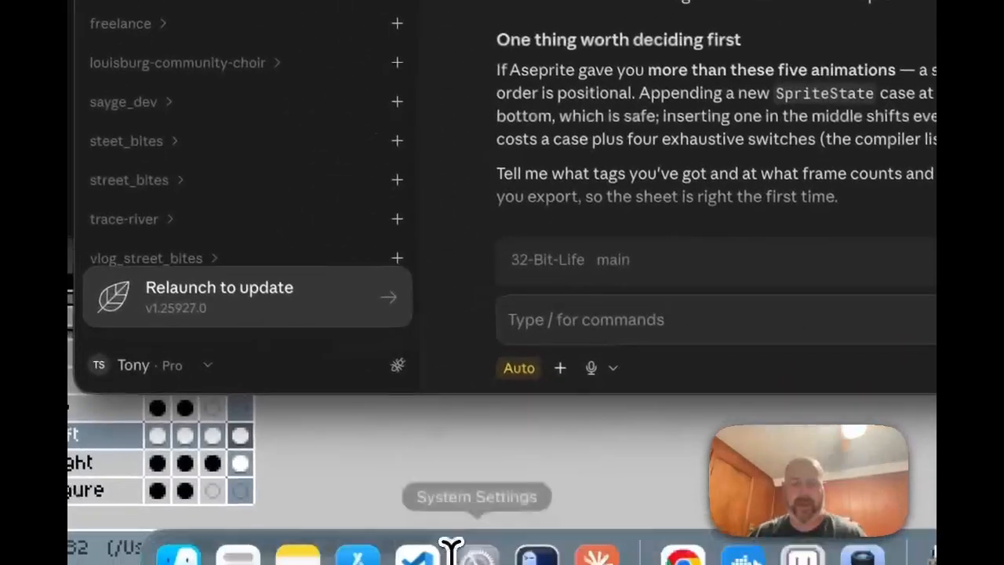
Step: Change spriteSheetFrameSize in SpriteConfiguration.swift line 105 to width 32 and height 32
{"action": "left_click", "coordinate": [421, 521]}
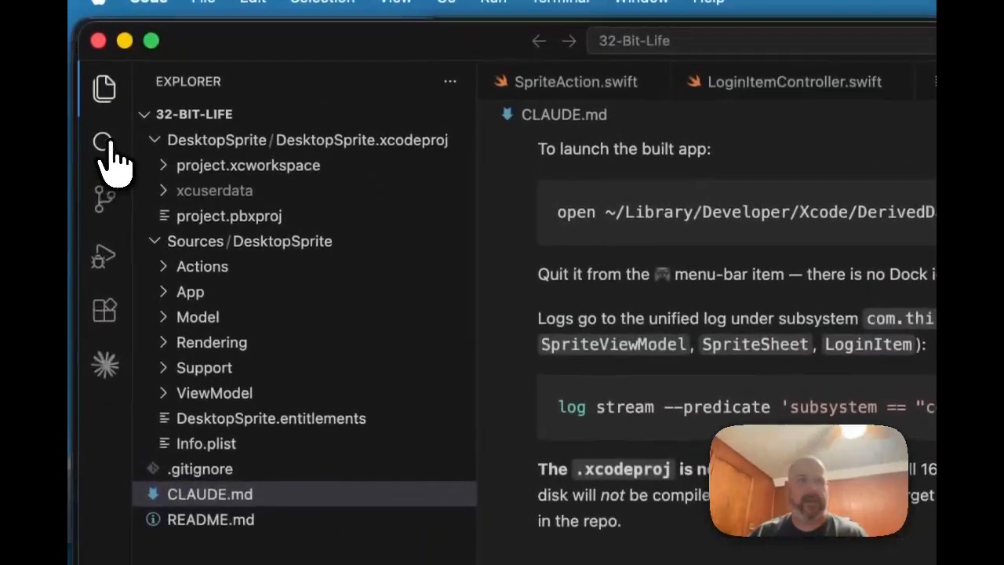
{"action": "left_click", "coordinate": [104, 144]}
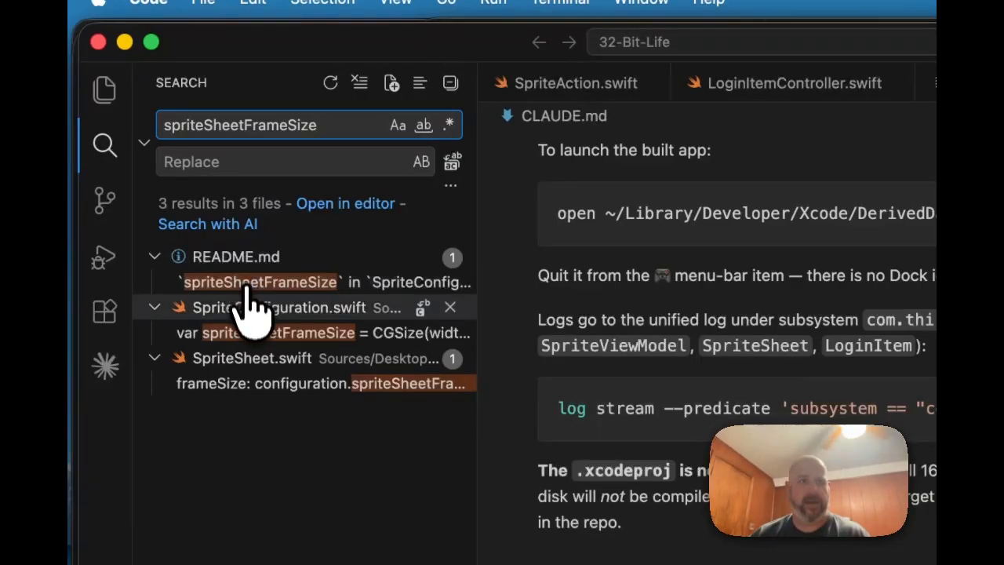
{"action": "left_click", "coordinate": [253, 333]}
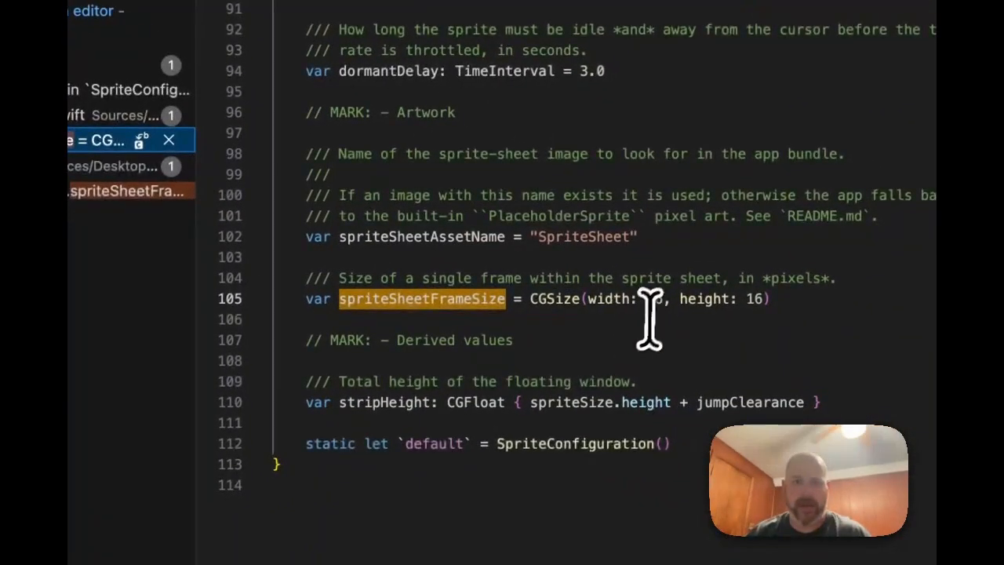
{"action": "double_click", "coordinate": [668, 309]}
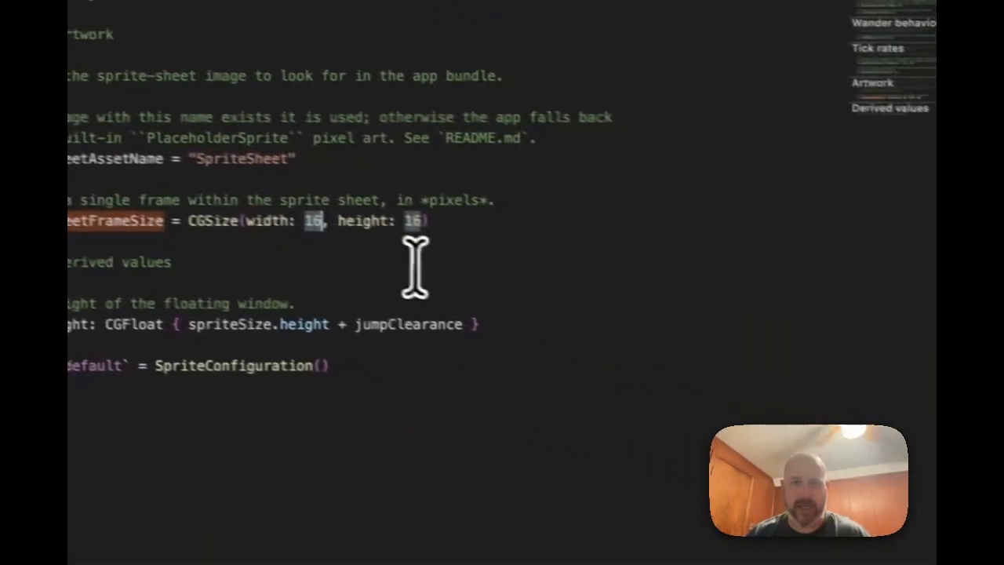
{"action": "type", "text": "32"}
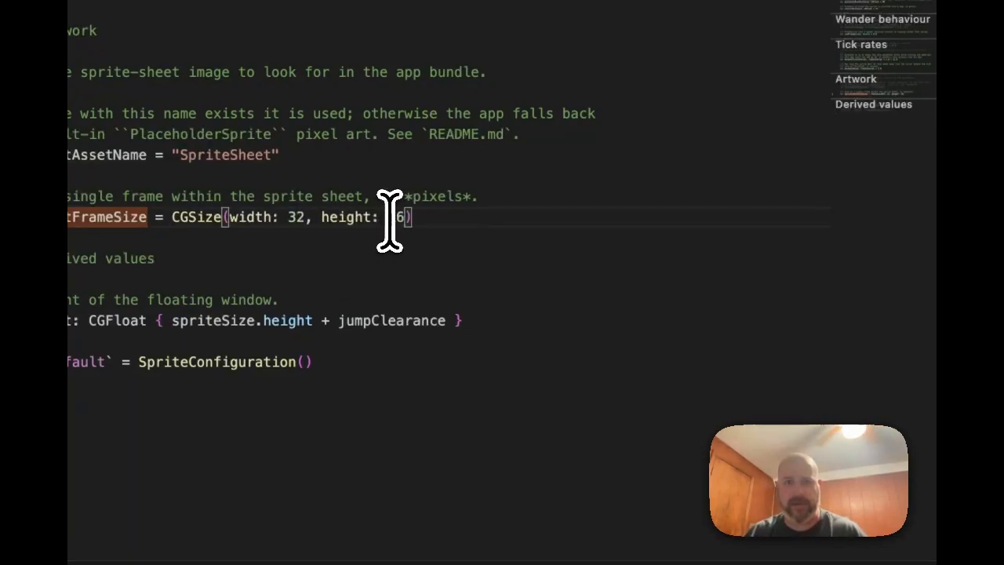
{"action": "type", "text": "32"}
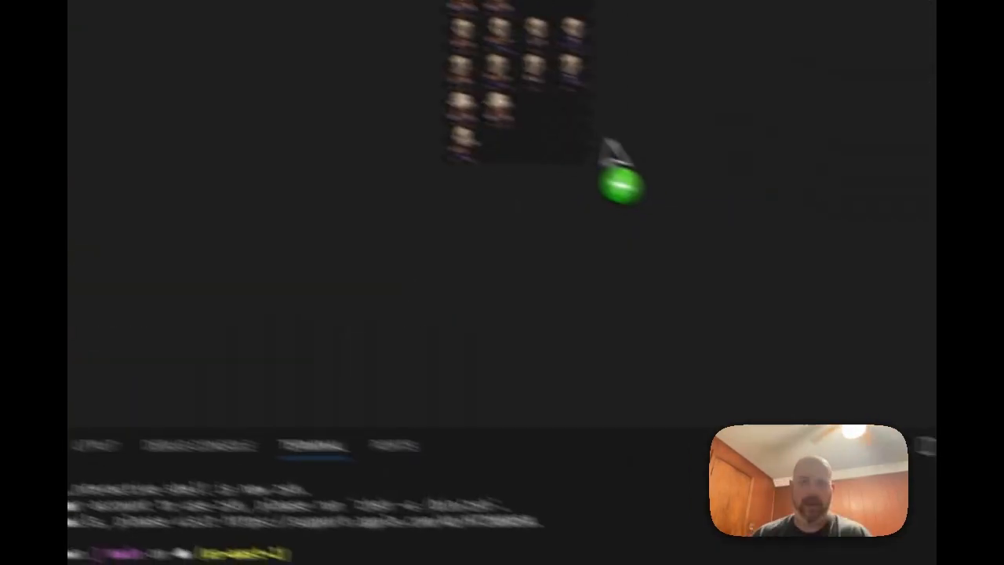
Step: Drag SpriteSheet.png into the project's Resources folder and return to the Claude chat
{"action": "left_click_drag", "start_coordinate": [601, 146], "coordinate": [823, 250]}
{"action": "left_click", "coordinate": [824, 250]}
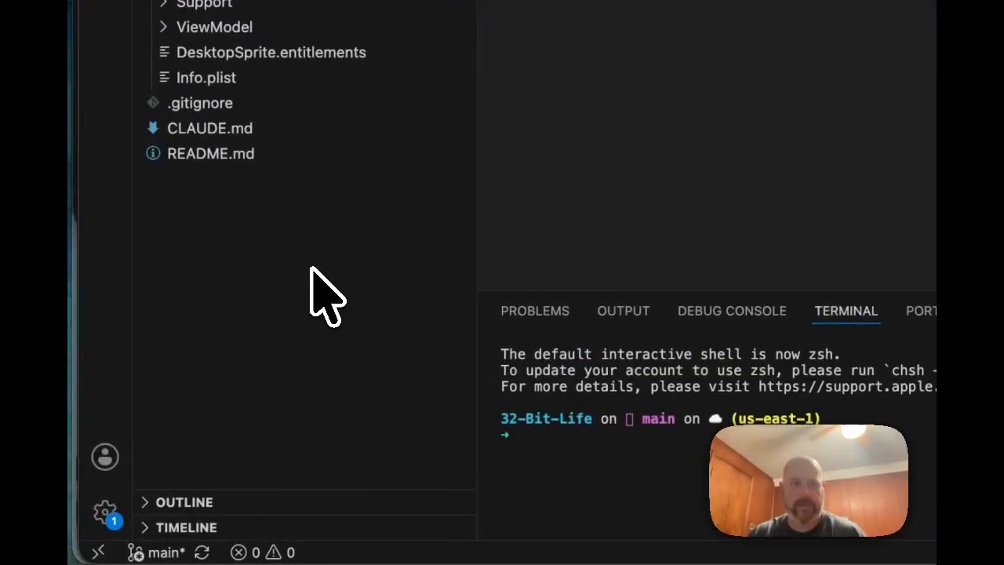
{"action": "mouse_move", "coordinate": [570, 549]}
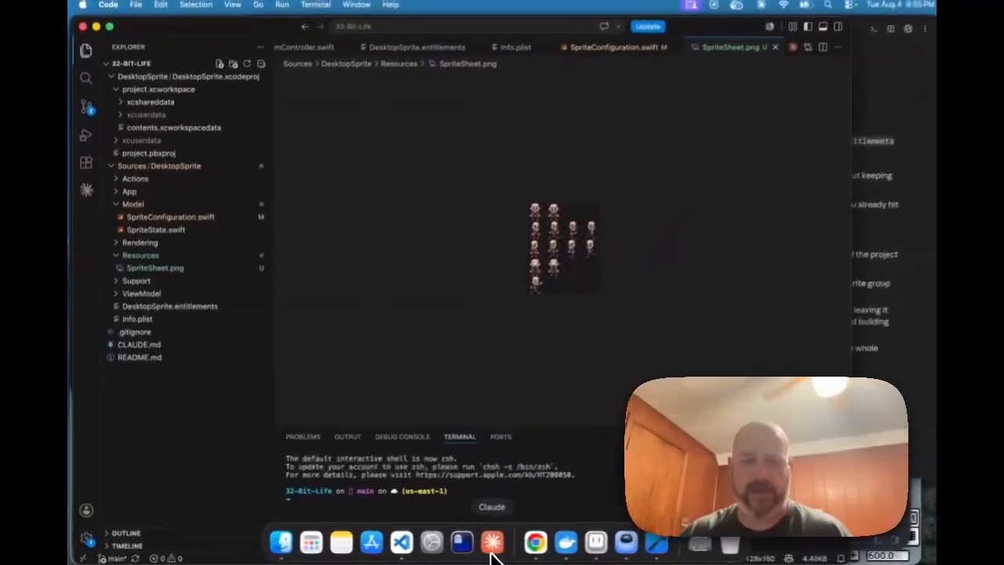
{"action": "left_click", "coordinate": [488, 542]}
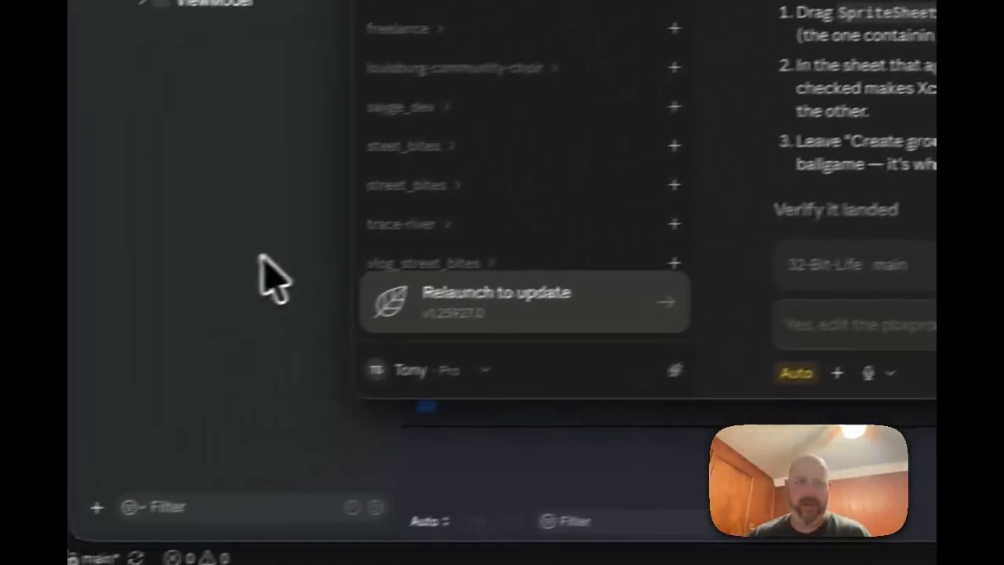
Step: Drag the Resources folder holding SpriteSheet.png from Finder onto Xcode's DesktopSprite group
{"action": "left_click", "coordinate": [196, 408]}
{"action": "mouse_move", "coordinate": [326, 548]}
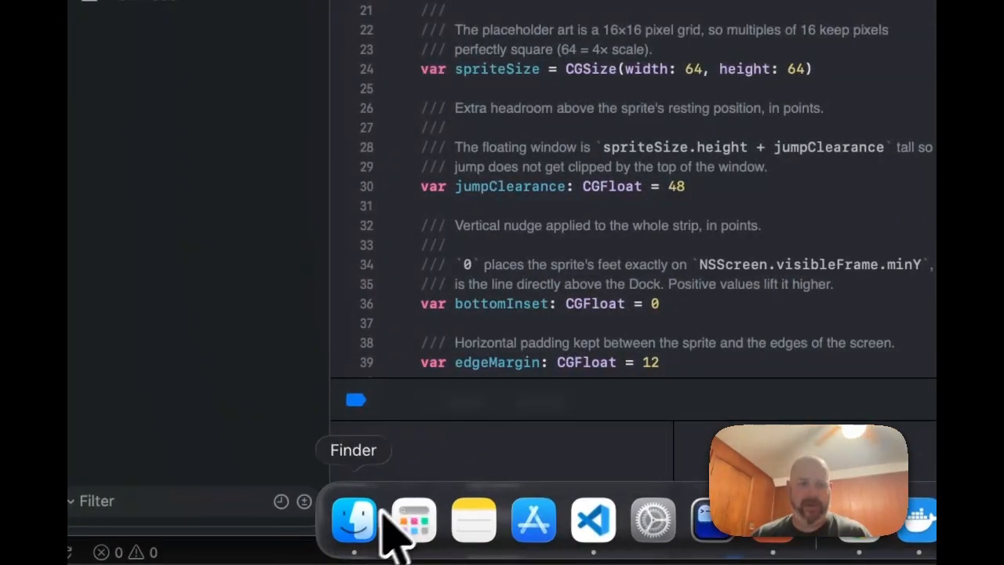
{"action": "left_click", "coordinate": [343, 519]}
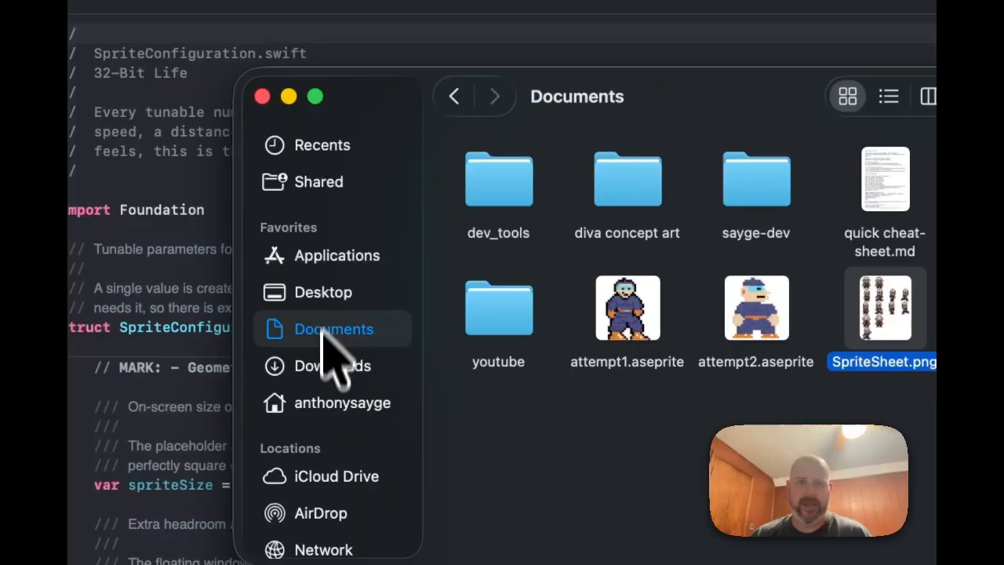
{"action": "left_click", "coordinate": [315, 403]}
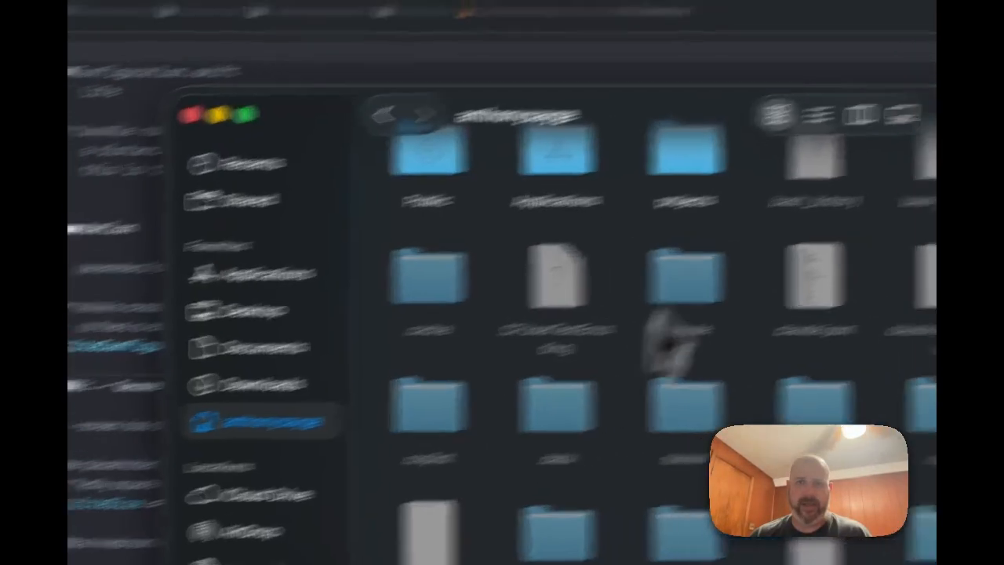
{"action": "left_click", "coordinate": [836, 110]}
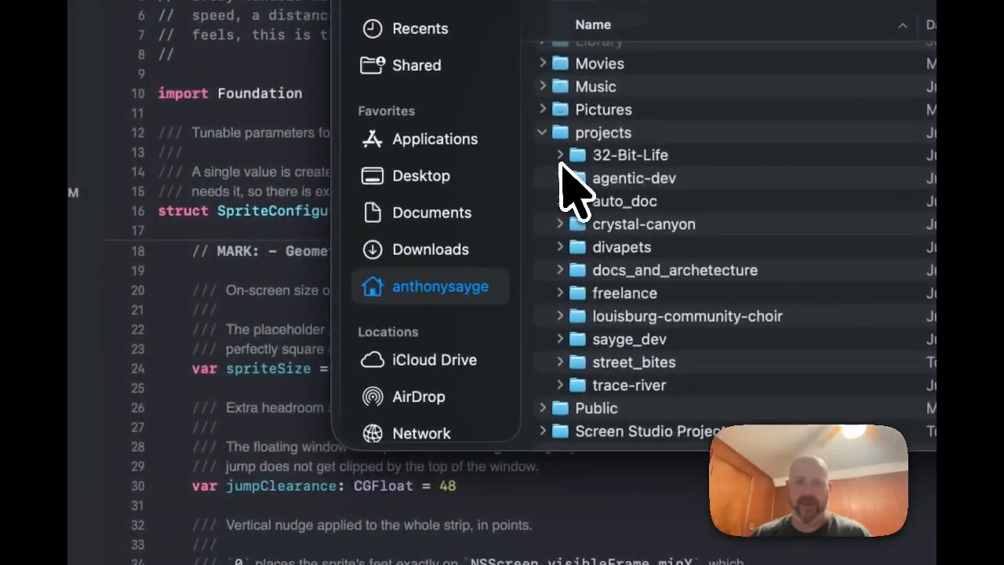
{"action": "left_click", "coordinate": [560, 157]}
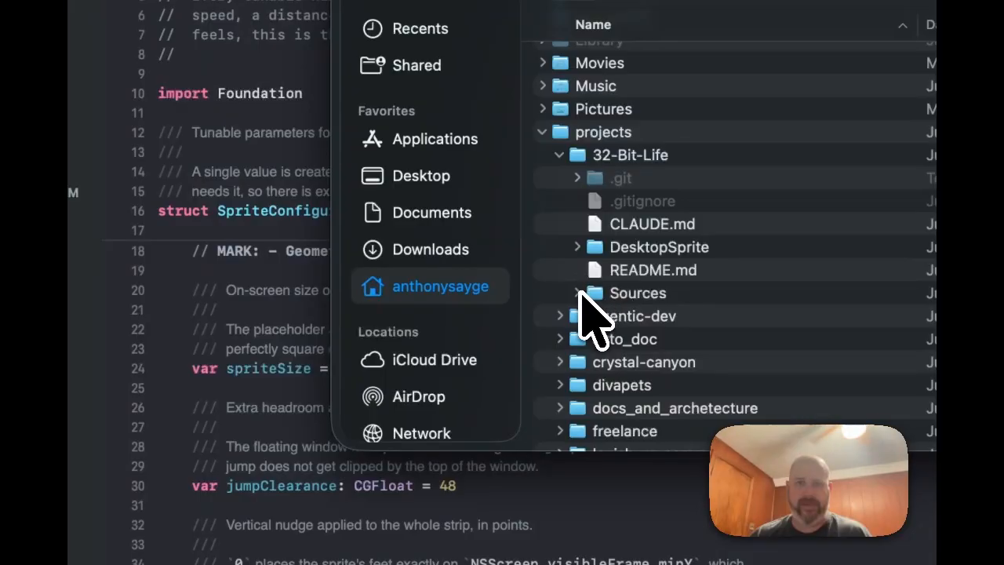
{"action": "left_click", "coordinate": [578, 293]}
{"action": "scroll", "coordinate": [672, 358], "scroll_direction": "down", "scroll_amount": 5}
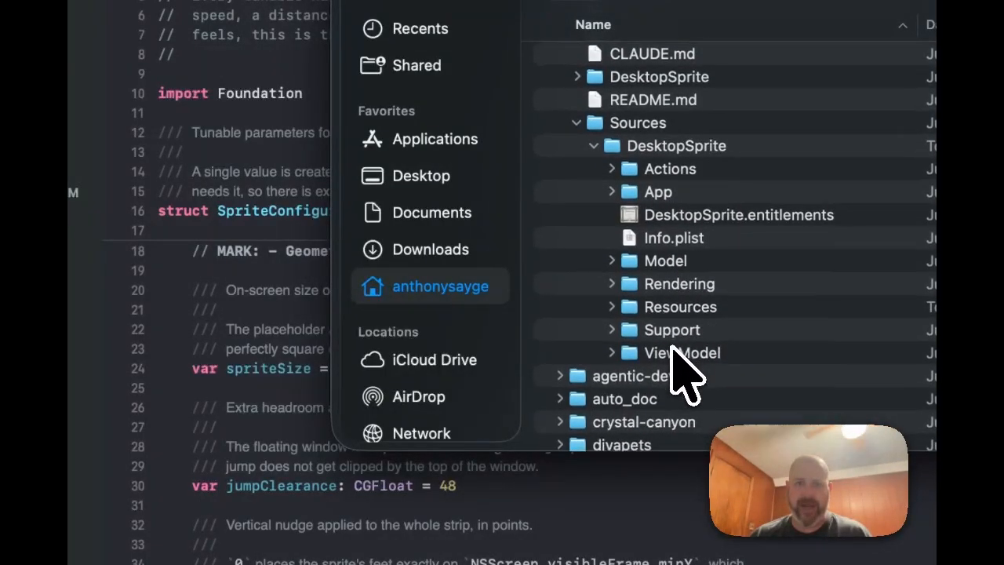
{"action": "left_click", "coordinate": [612, 307]}
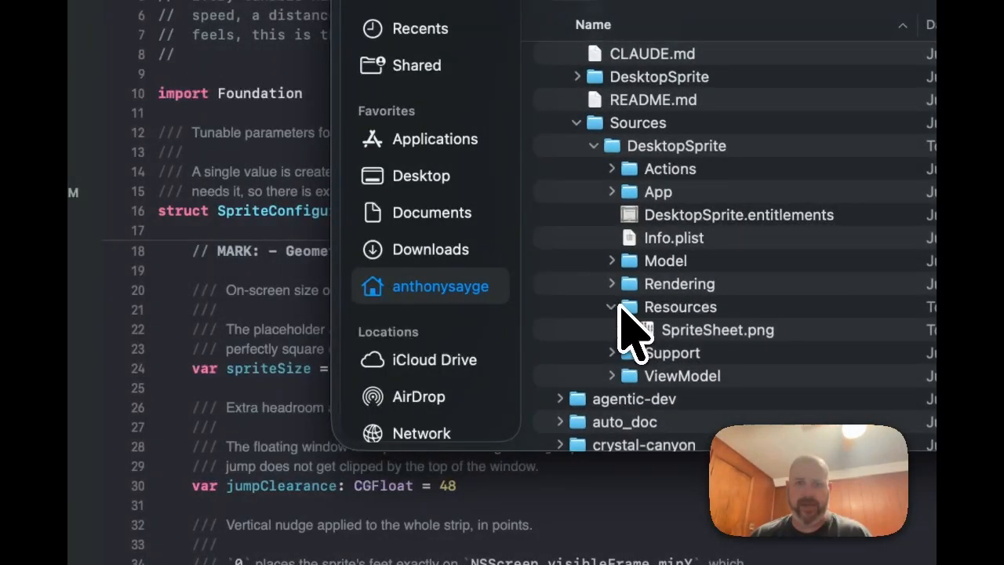
{"action": "left_click_drag", "start_coordinate": [620, 310], "coordinate": [251, 176]}
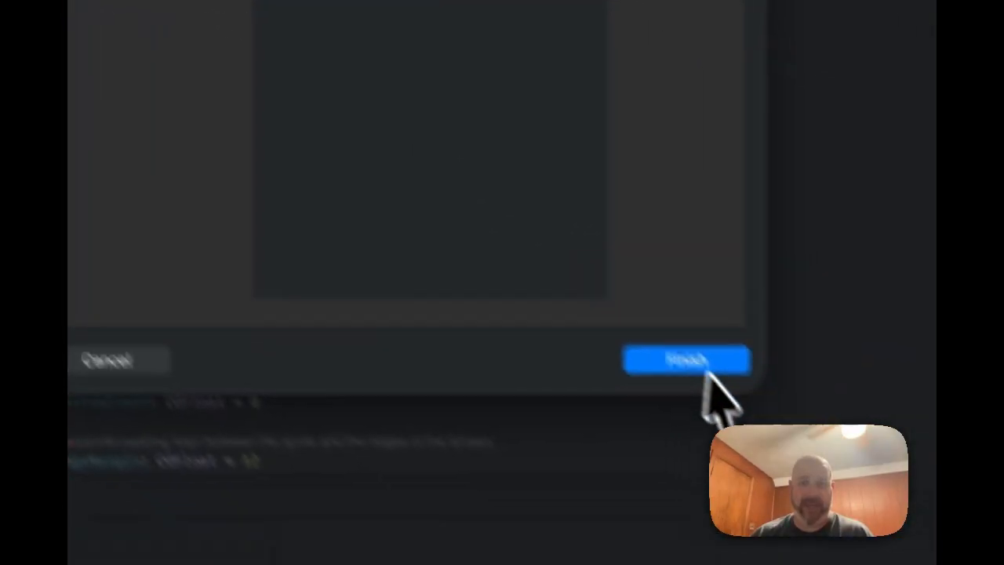
Step: Confirm adding the files, then expand Resources and preview the SpriteSheet image
{"action": "left_click", "coordinate": [906, 562]}
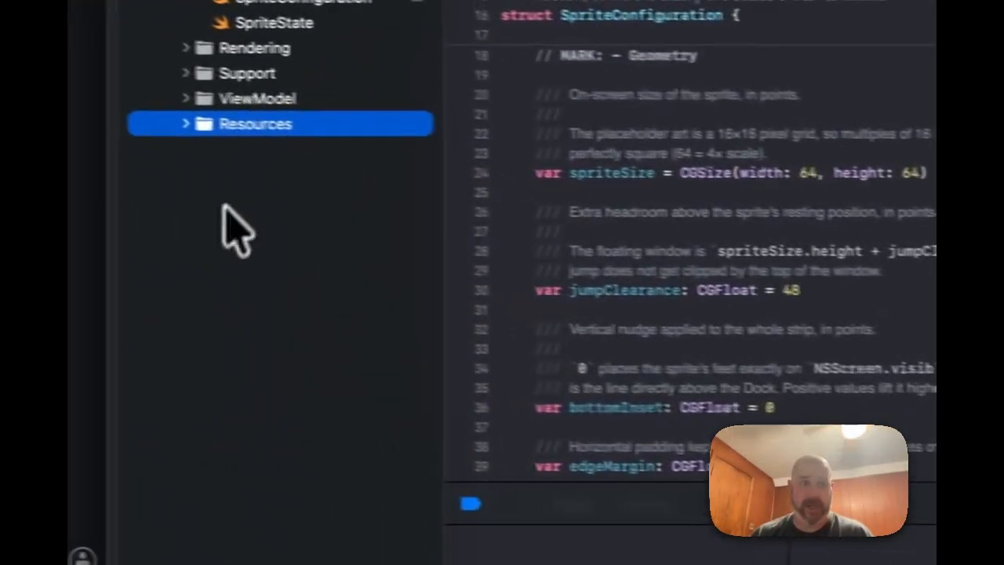
{"action": "left_click", "coordinate": [207, 126]}
{"action": "left_click", "coordinate": [259, 154]}
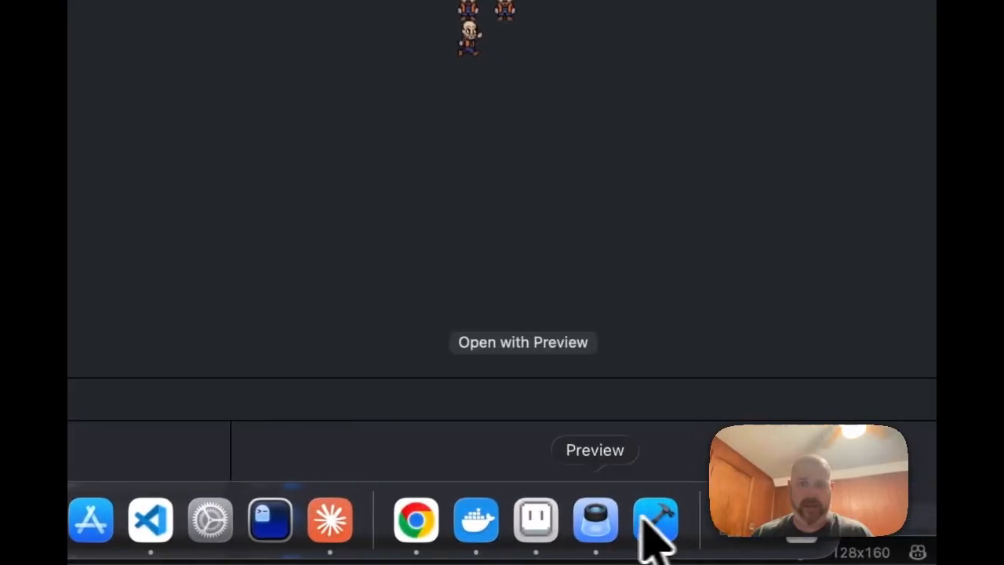
Step: Read through Claude's notes, then return to Xcode
{"action": "left_click", "coordinate": [331, 523]}
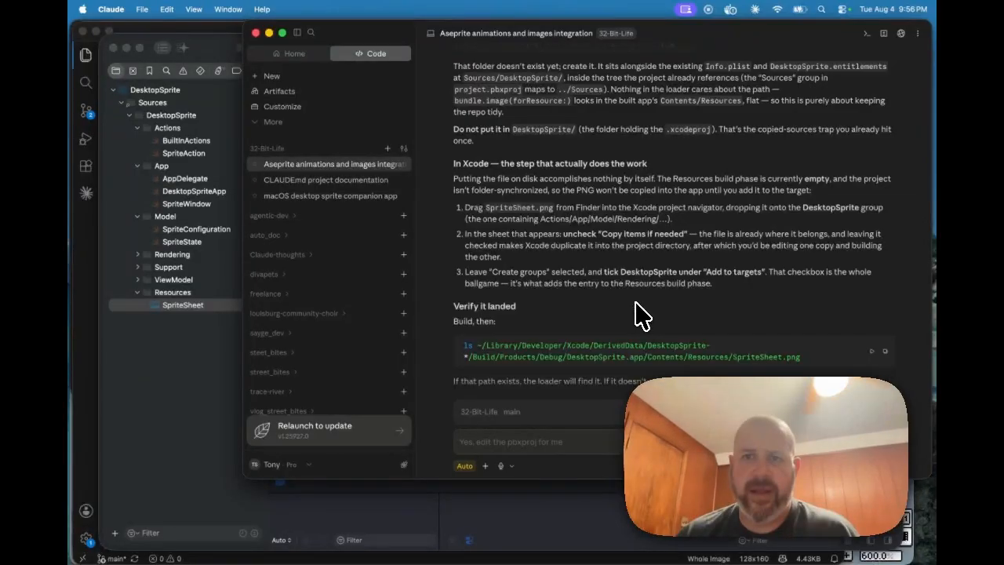
{"action": "scroll", "coordinate": [637, 304], "scroll_direction": "down", "scroll_amount": 3}
{"action": "scroll", "coordinate": [634, 301], "scroll_direction": "down", "scroll_amount": 3}
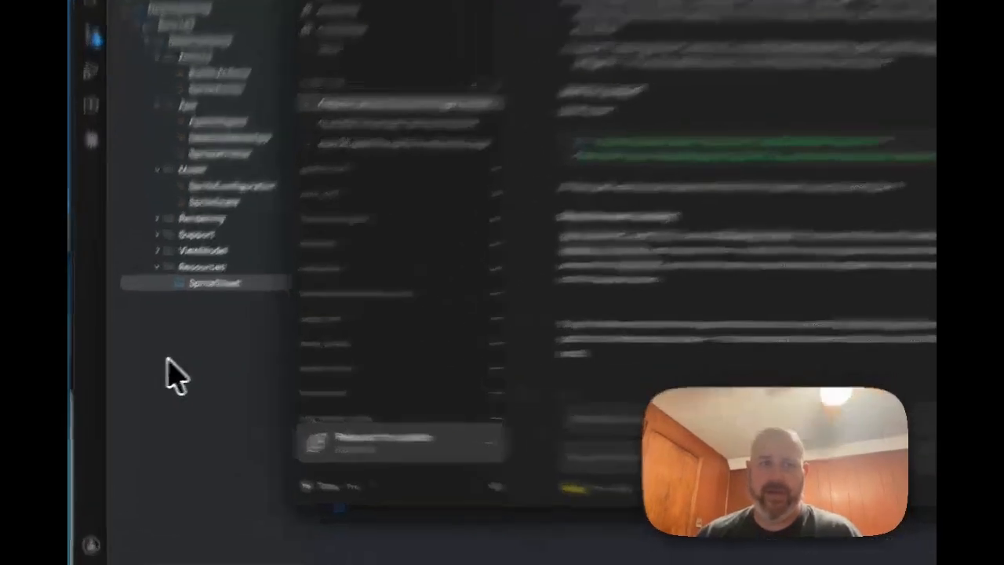
{"action": "left_click", "coordinate": [148, 363]}
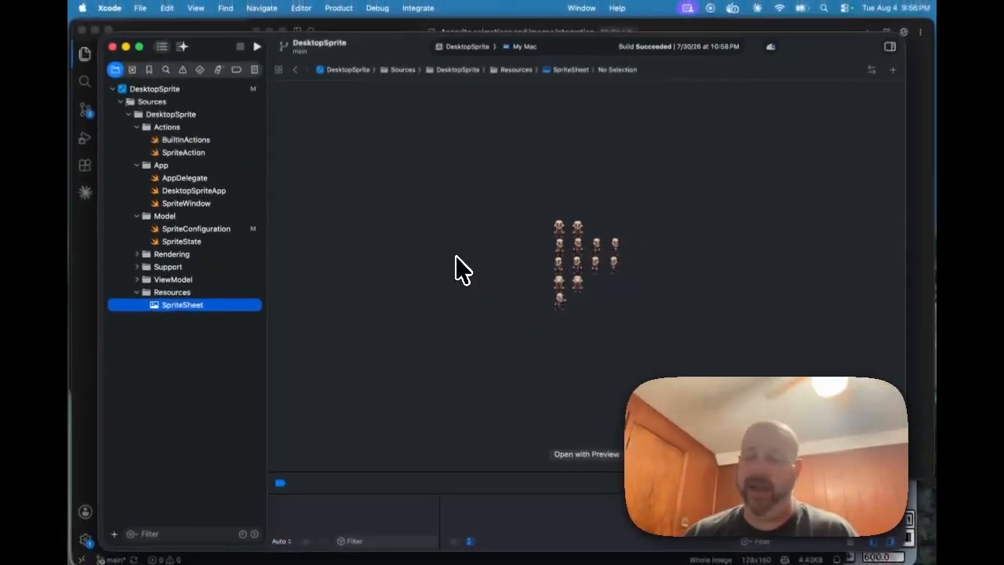
Step: Run DesktopSprite so the console logs the loaded 'SpriteSheet' and '32-Bit Life launched'
{"action": "left_click", "coordinate": [258, 48]}
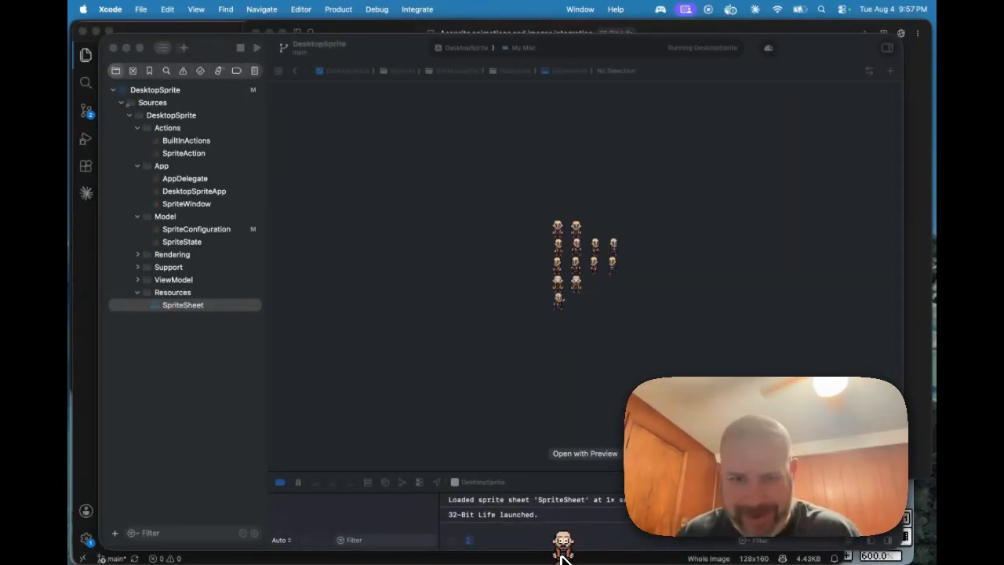
{"action": "mouse_move", "coordinate": [663, 555]}
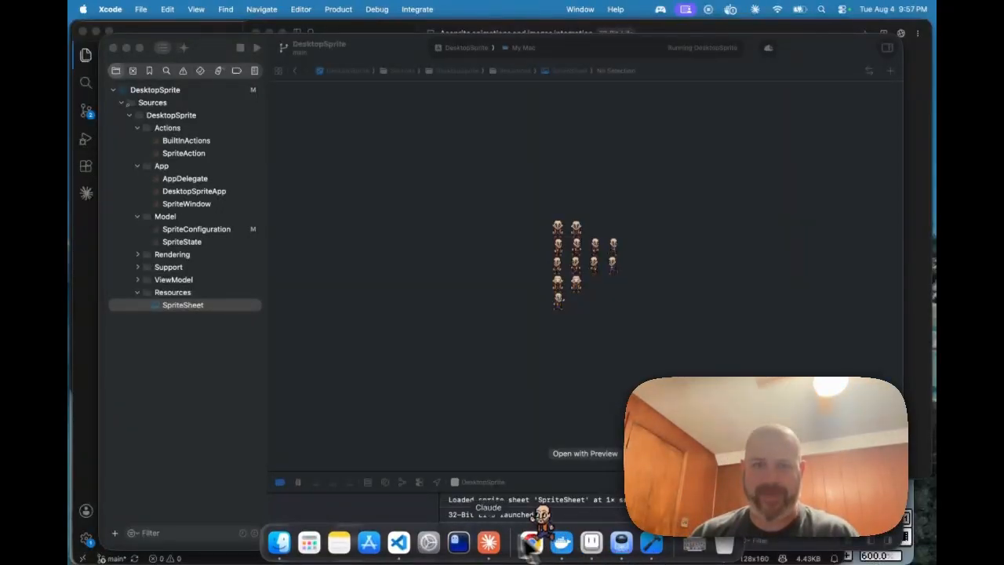
Step: Find and highlight the runningLeft double-mirroring warning in Claude's Traps list
{"action": "left_click", "coordinate": [488, 542]}
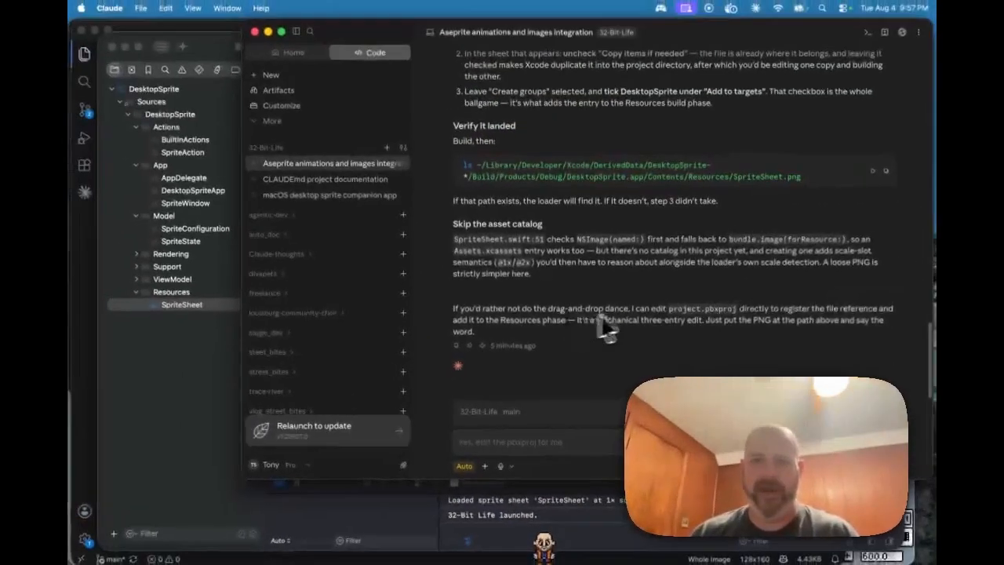
{"action": "scroll", "coordinate": [570, 292], "scroll_direction": "up", "scroll_amount": 3}
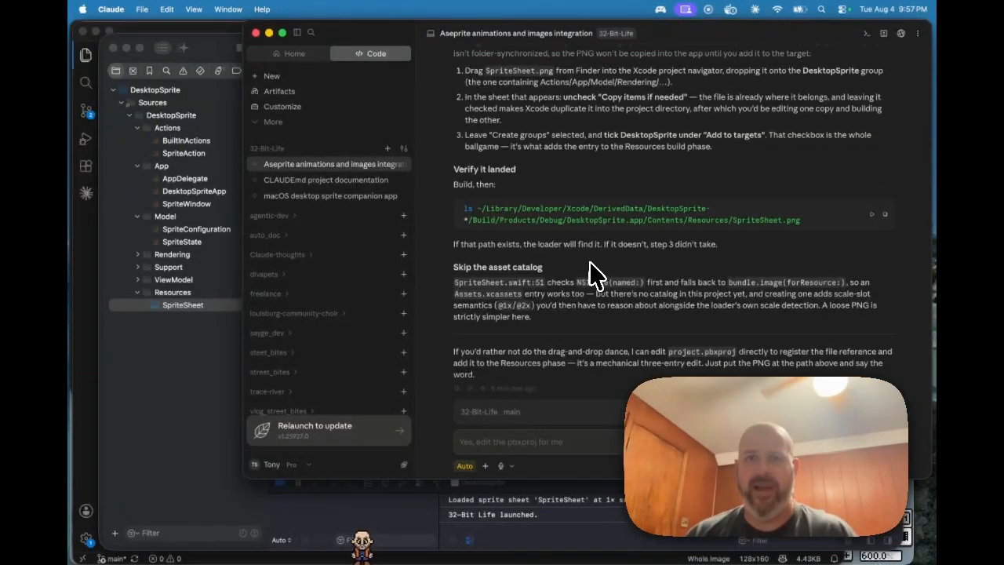
{"action": "scroll", "coordinate": [594, 275], "scroll_direction": "up", "scroll_amount": 3}
{"action": "scroll", "coordinate": [594, 274], "scroll_direction": "down", "scroll_amount": 2}
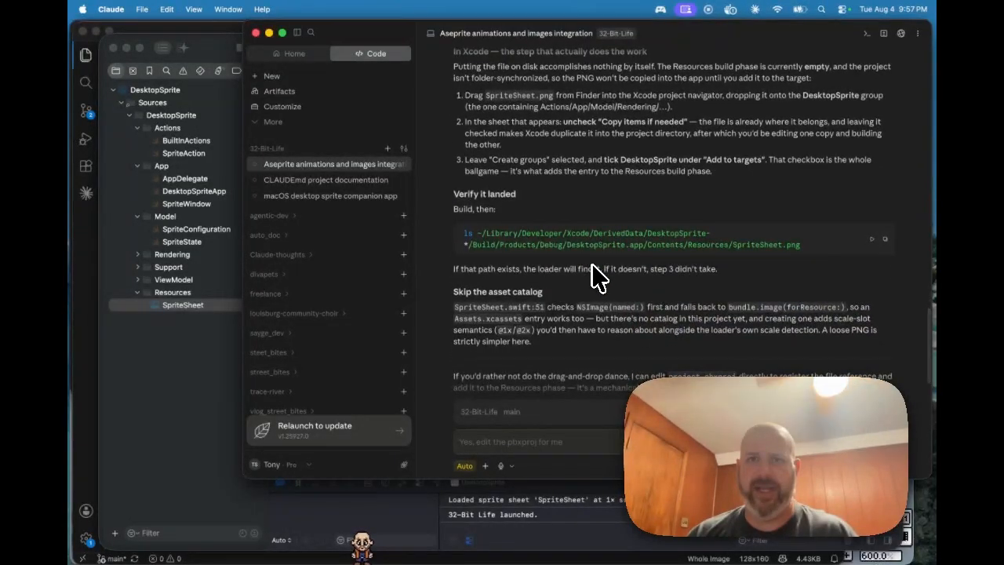
{"action": "scroll", "coordinate": [594, 274], "scroll_direction": "down", "scroll_amount": 3}
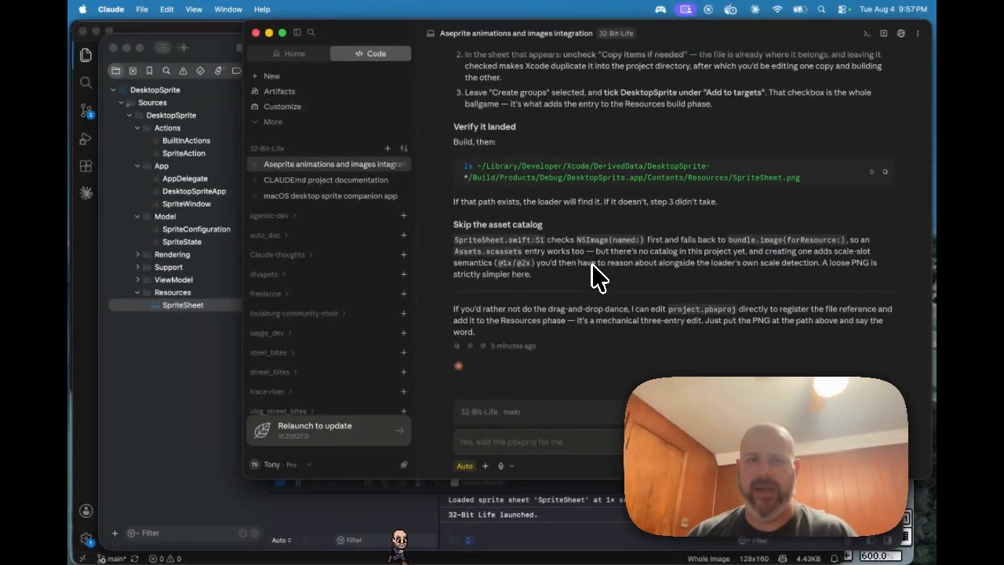
{"action": "scroll", "coordinate": [592, 265], "scroll_direction": "up", "scroll_amount": 15}
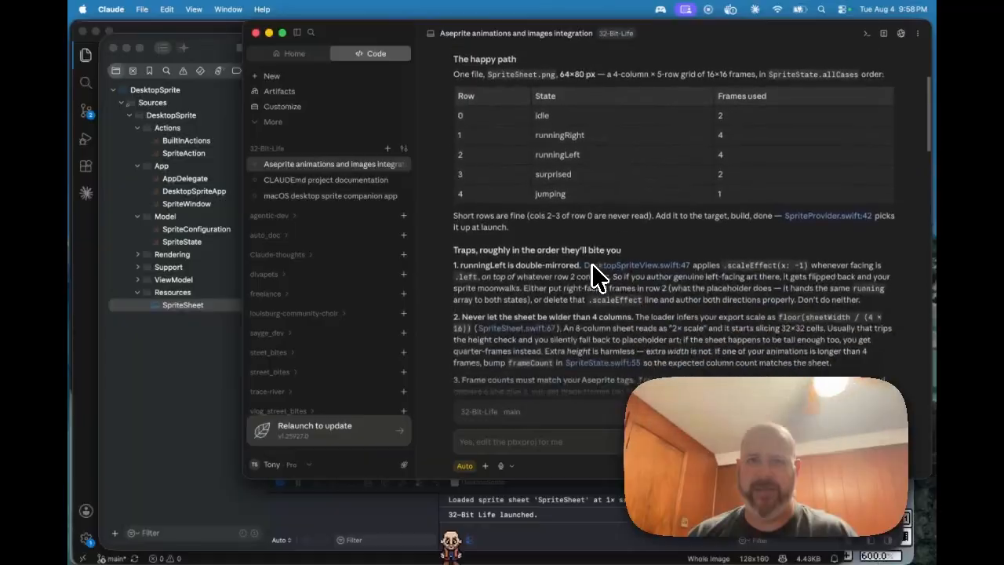
{"action": "scroll", "coordinate": [593, 270], "scroll_direction": "down", "scroll_amount": 6}
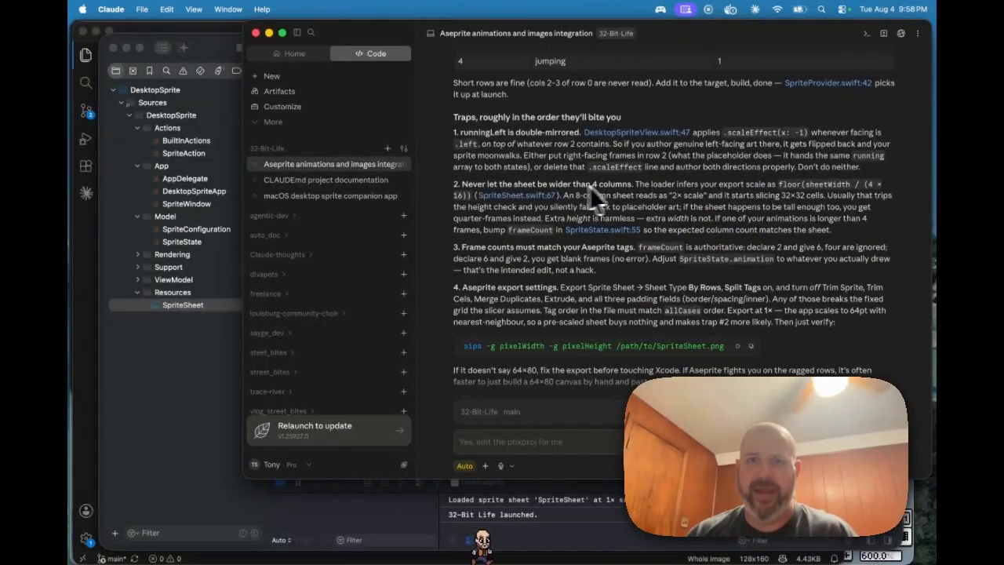
{"action": "scroll", "coordinate": [592, 200], "scroll_direction": "down", "scroll_amount": 1}
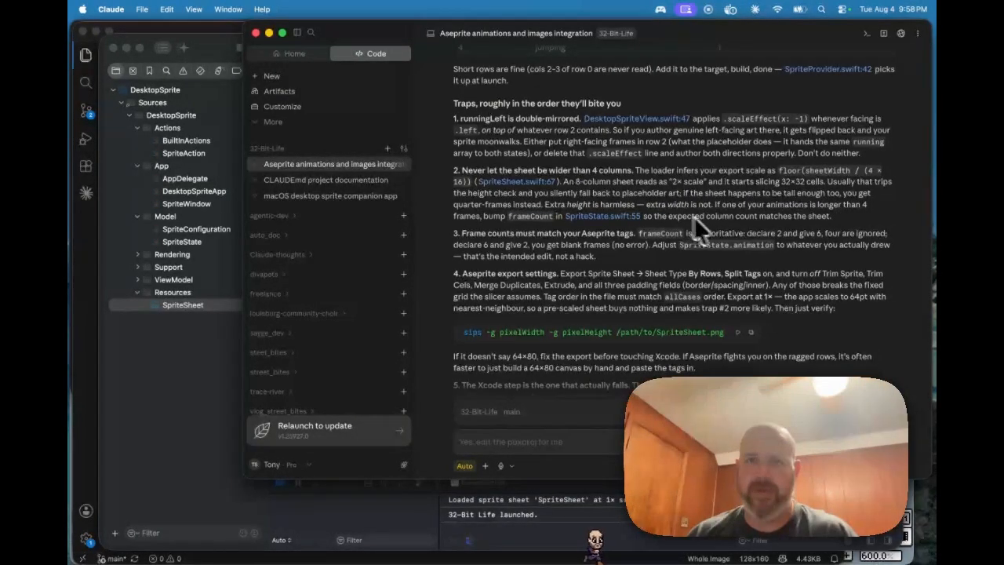
{"action": "scroll", "coordinate": [691, 216], "scroll_direction": "down", "scroll_amount": 4}
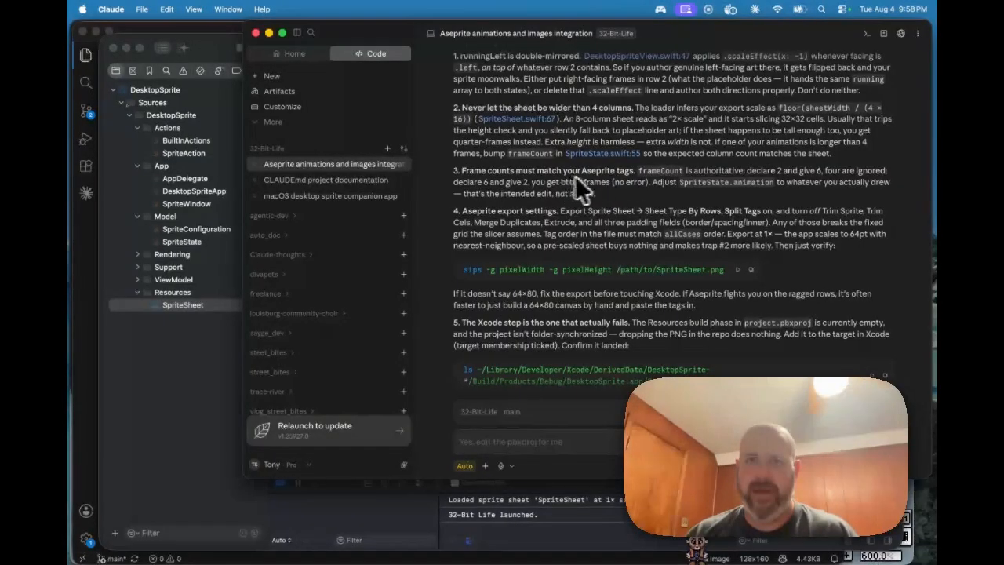
{"action": "scroll", "coordinate": [641, 196], "scroll_direction": "up", "scroll_amount": 5}
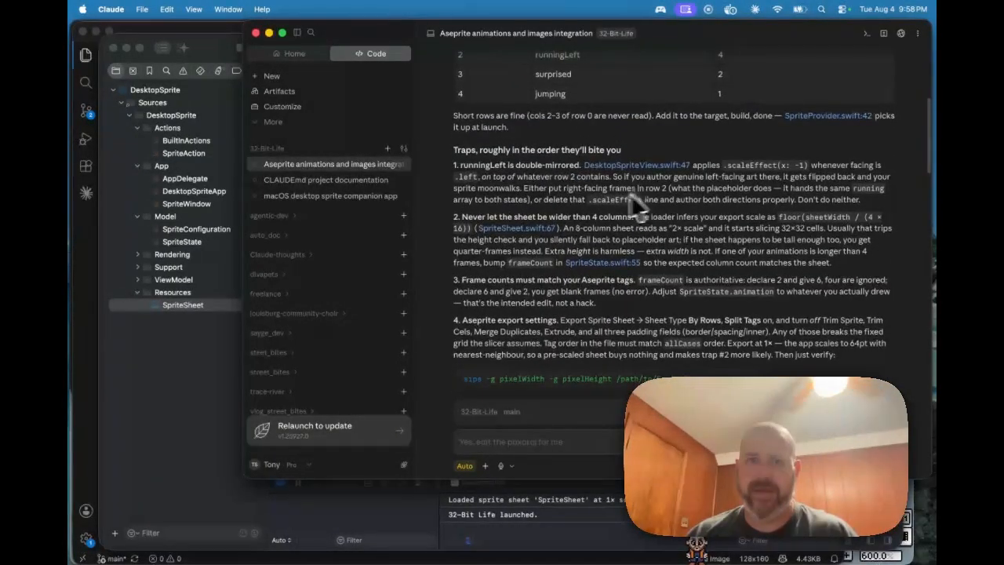
{"action": "scroll", "coordinate": [551, 211], "scroll_direction": "up", "scroll_amount": 5}
{"action": "scroll", "coordinate": [553, 210], "scroll_direction": "up", "scroll_amount": 3}
{"action": "scroll", "coordinate": [561, 207], "scroll_direction": "down", "scroll_amount": 5}
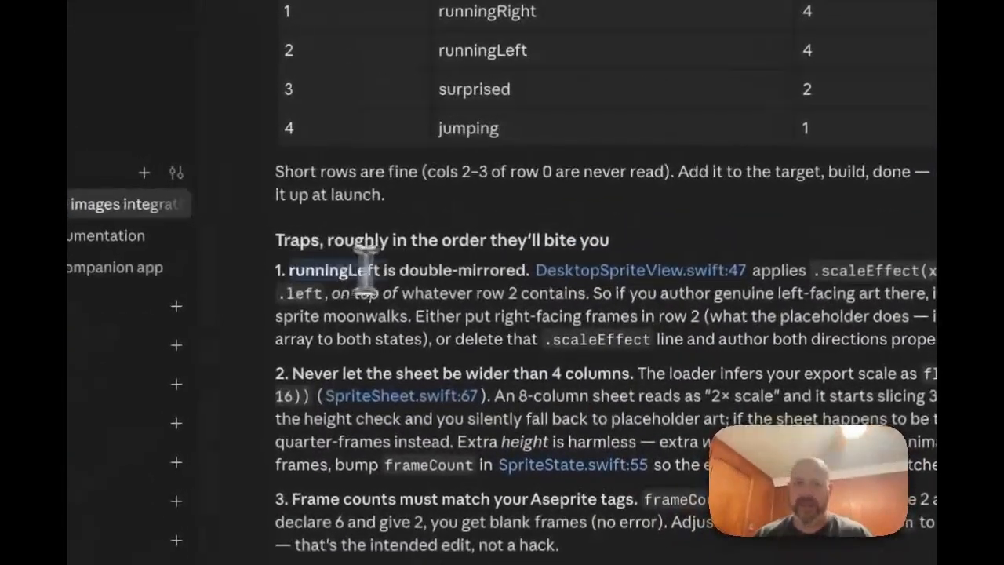
{"action": "left_click_drag", "start_coordinate": [365, 270], "coordinate": [522, 273]}
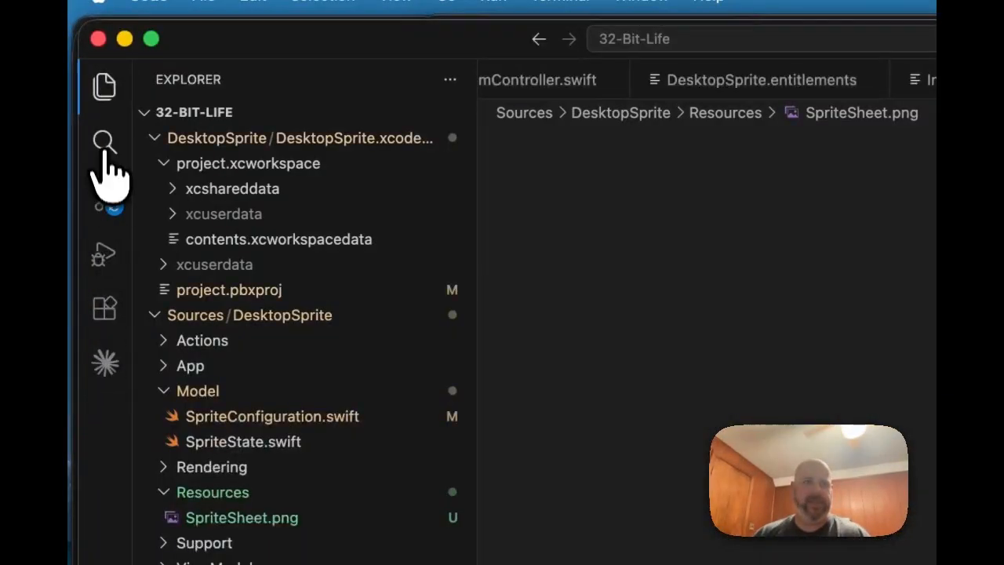
Step: Select .scaleEffect in Claude's reply and the old spriteSheetFrameSize search term
{"action": "left_click", "coordinate": [104, 146]}
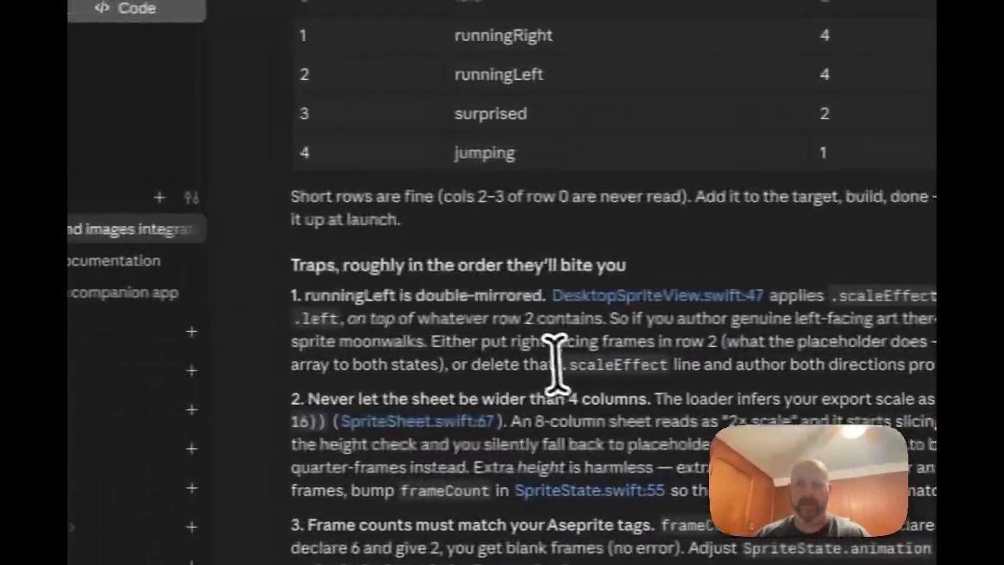
{"action": "double_click", "coordinate": [676, 365]}
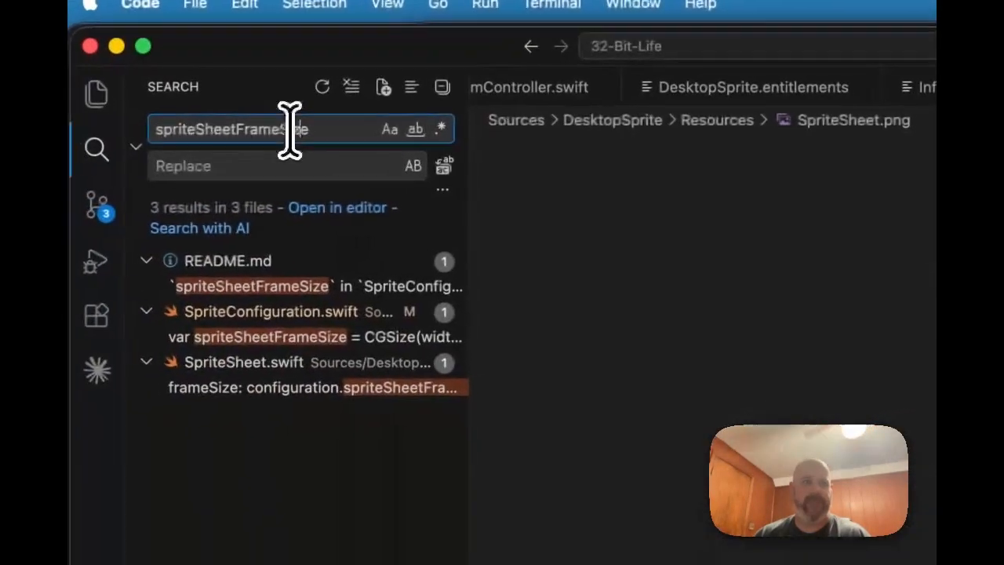
{"action": "double_click", "coordinate": [291, 128]}
Step: Search the project for .scaleEffect and open its match in DesktopSpriteView.swift
{"action": "type", "text": ".scaleEffect"}
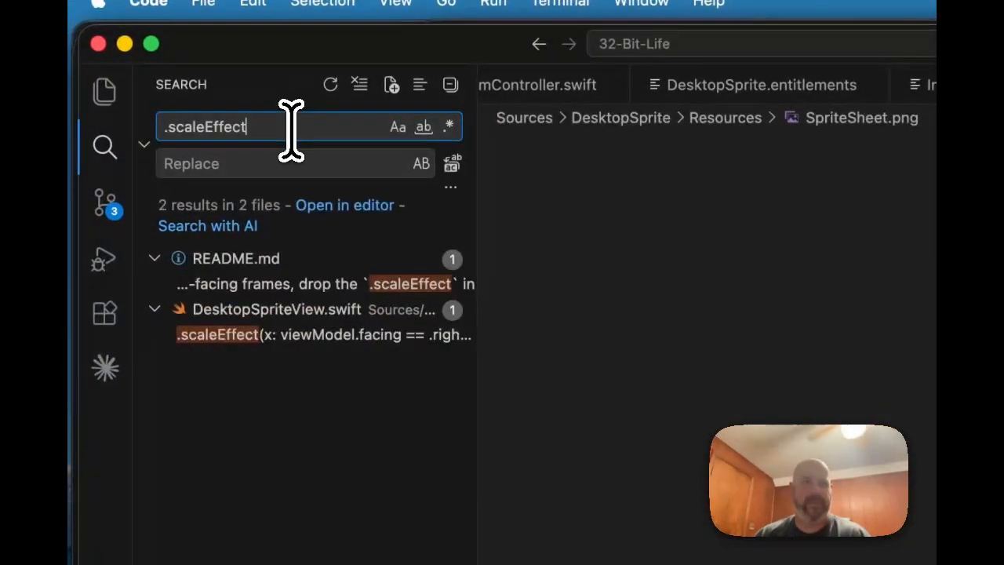
{"action": "left_click", "coordinate": [223, 335]}
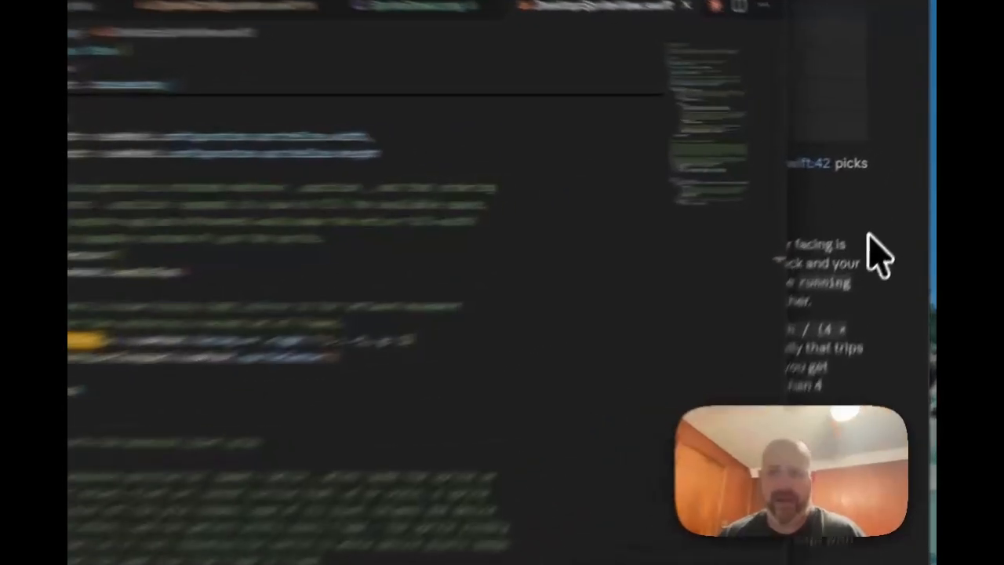
{"action": "left_click", "coordinate": [874, 191]}
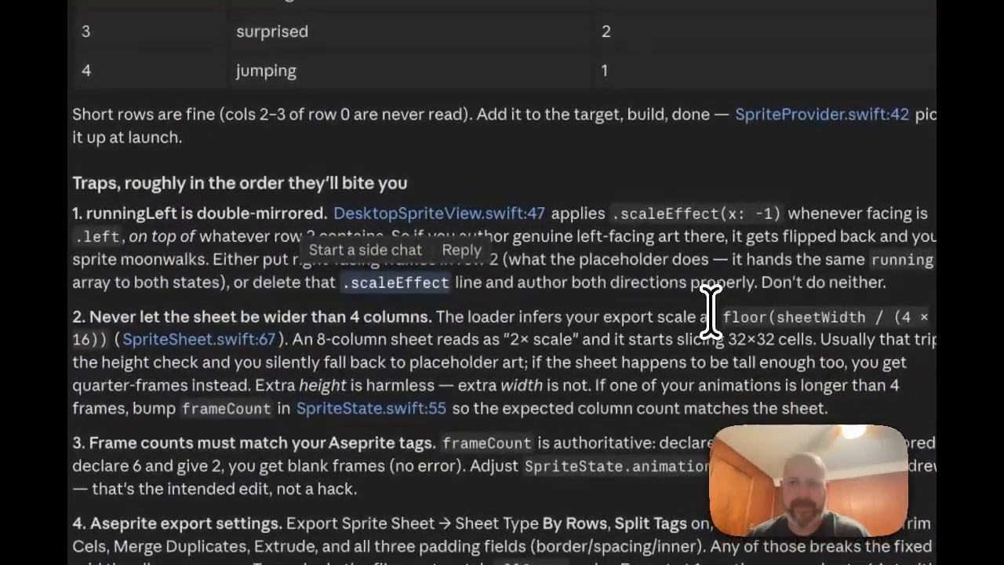
{"action": "left_click", "coordinate": [709, 296]}
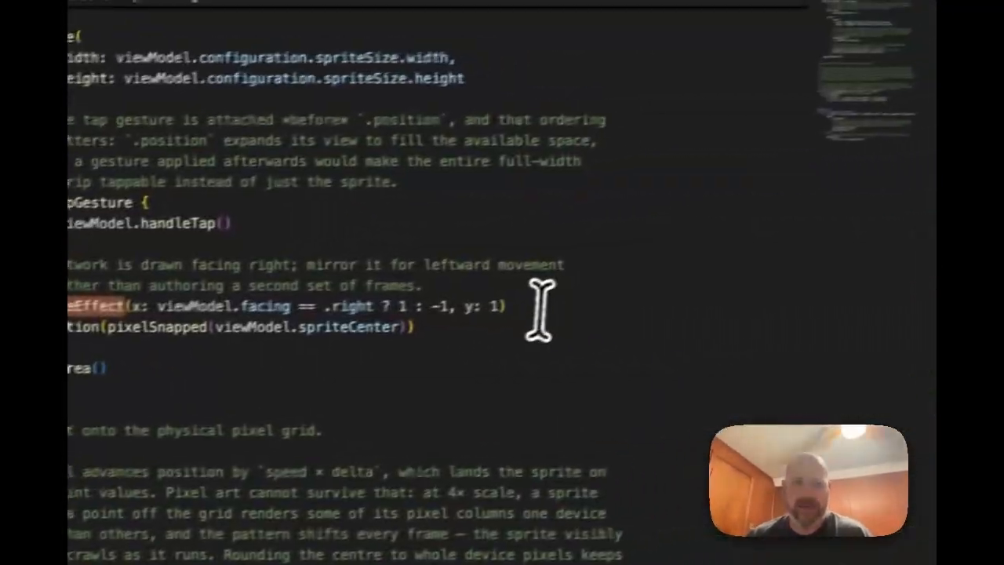
Step: Delete the mirroring comment and its .scaleEffect line, then go back to Xcode
{"action": "left_click_drag", "start_coordinate": [526, 305], "coordinate": [535, 259]}
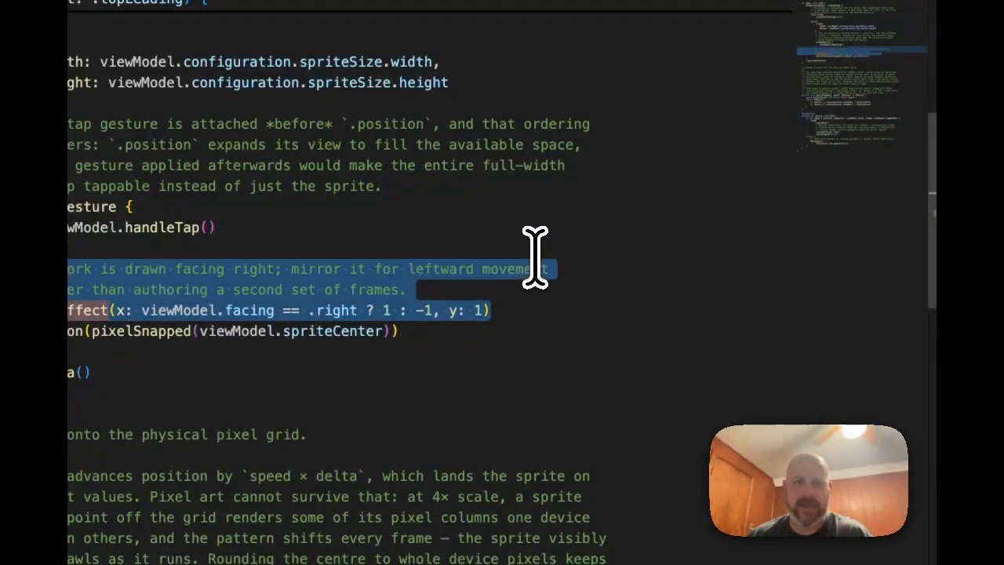
{"action": "key", "text": "BackSpace"}
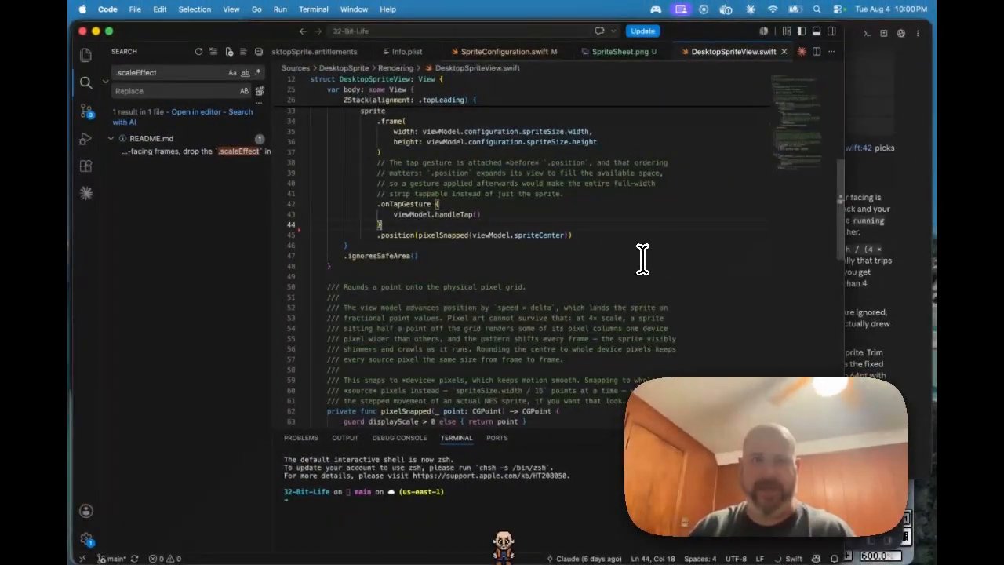
{"action": "mouse_move", "coordinate": [608, 558]}
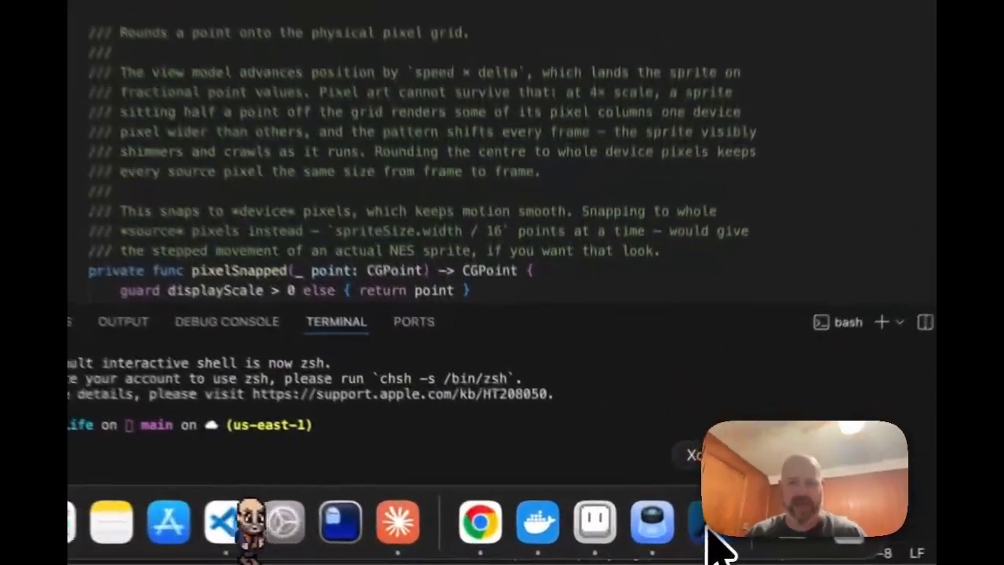
{"action": "left_click", "coordinate": [651, 542]}
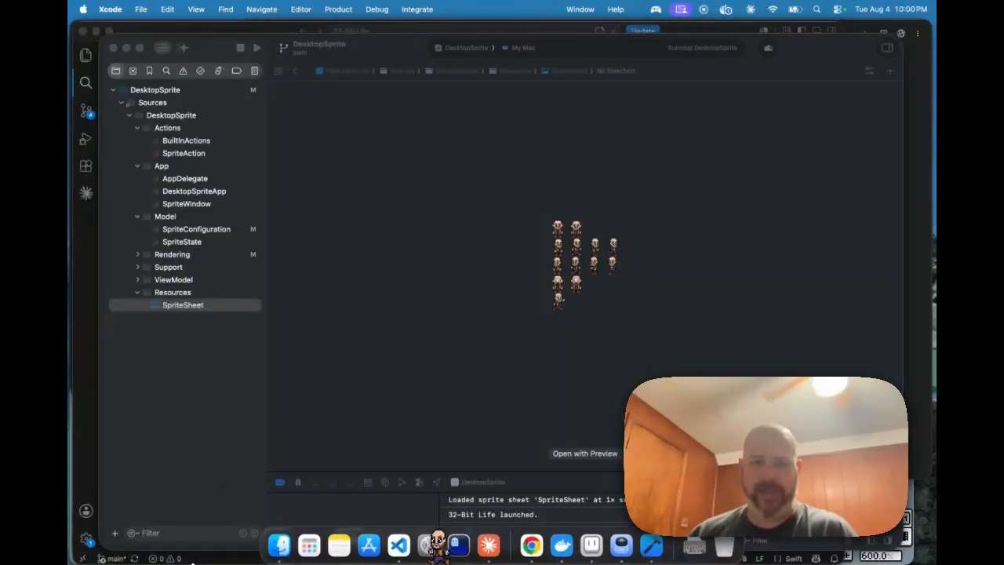
Step: Bring Claude's chat in front of the running DesktopSprite app
{"action": "left_click", "coordinate": [489, 547]}
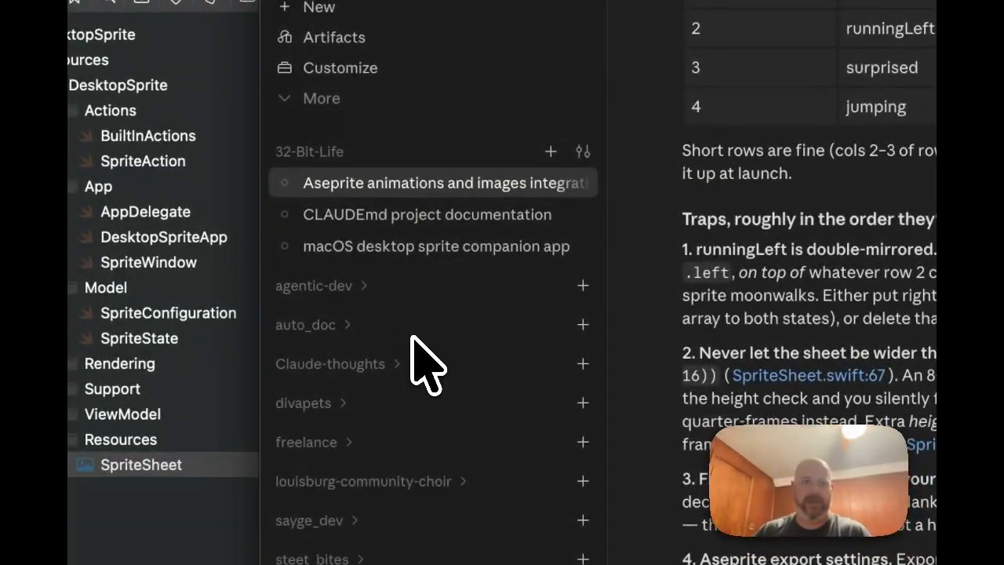
Step: Start a new 32-Bit-Life session and send a request to make the character bigger
{"action": "left_click", "coordinate": [550, 150]}
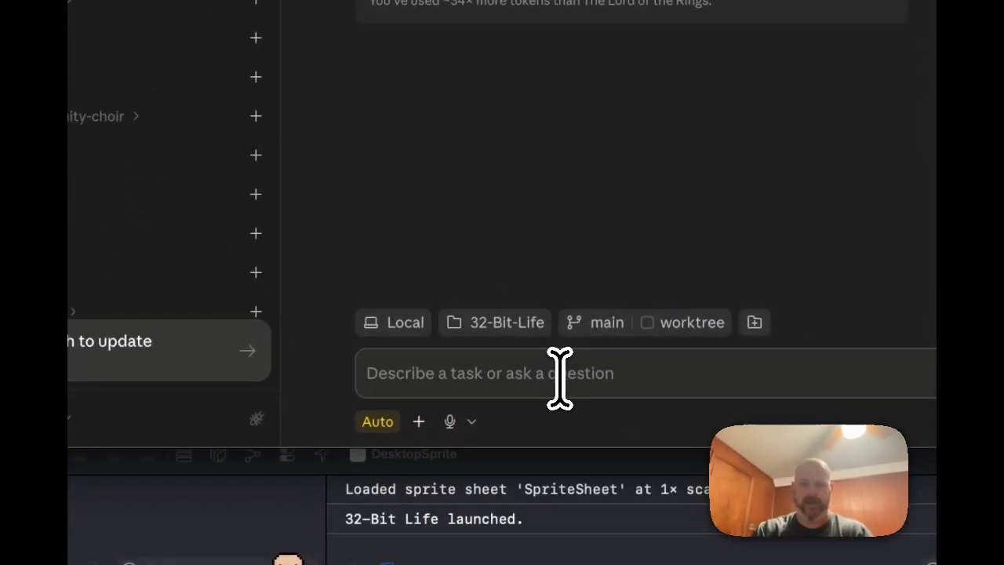
{"action": "type", "text": "Currently my character is a little too small. I"}
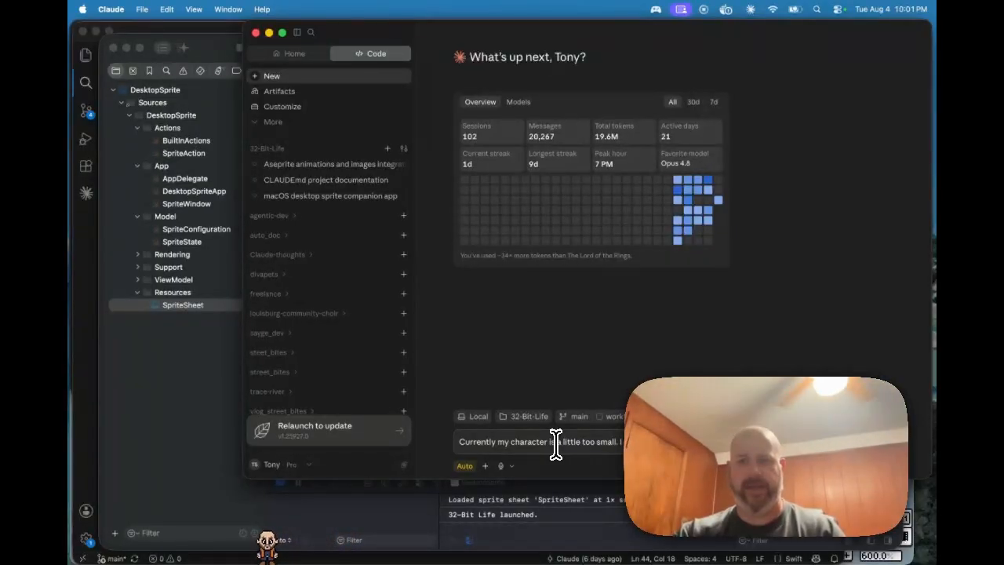
{"action": "key", "text": "Return"}
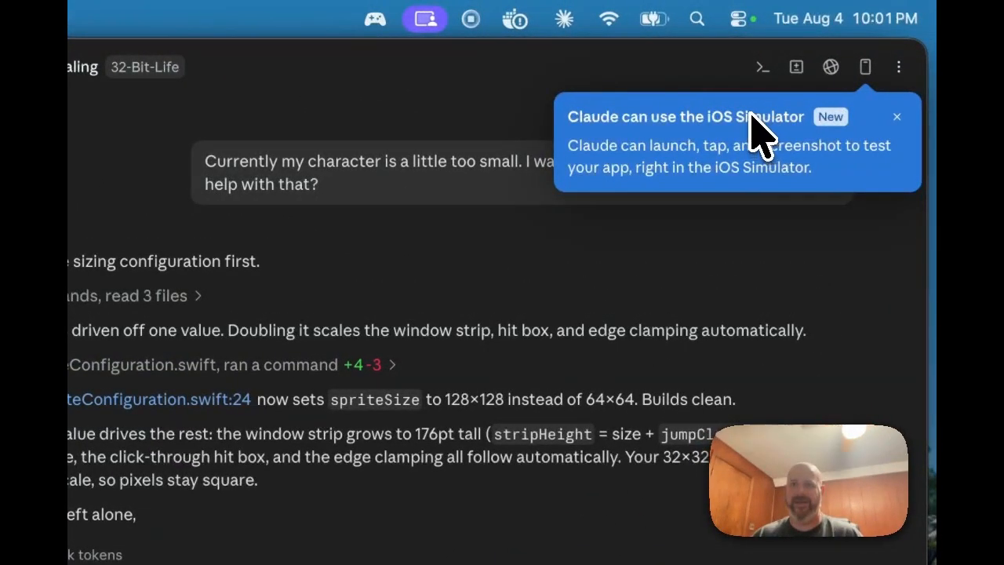
Step: Look through the iOS Simulator setup panel and close it
{"action": "left_click", "coordinate": [866, 69]}
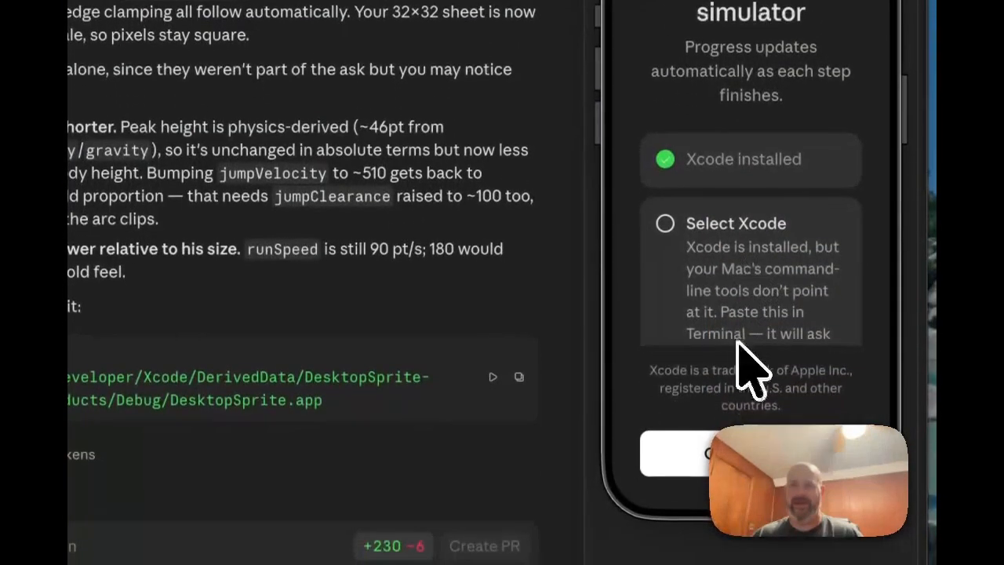
{"action": "scroll", "coordinate": [744, 222], "scroll_direction": "down", "scroll_amount": 5}
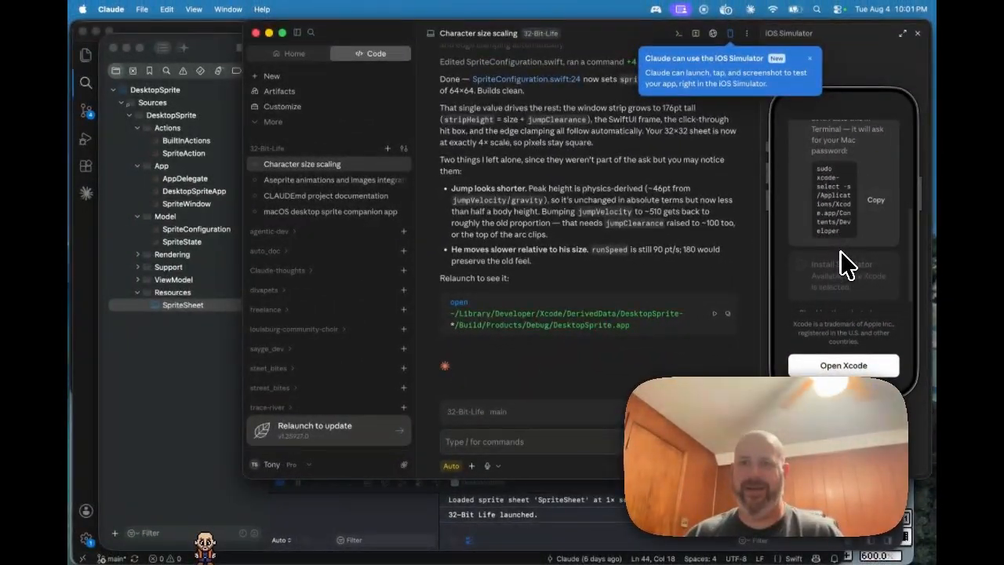
{"action": "scroll", "coordinate": [840, 251], "scroll_direction": "down", "scroll_amount": 1}
{"action": "scroll", "coordinate": [840, 251], "scroll_direction": "up", "scroll_amount": 5}
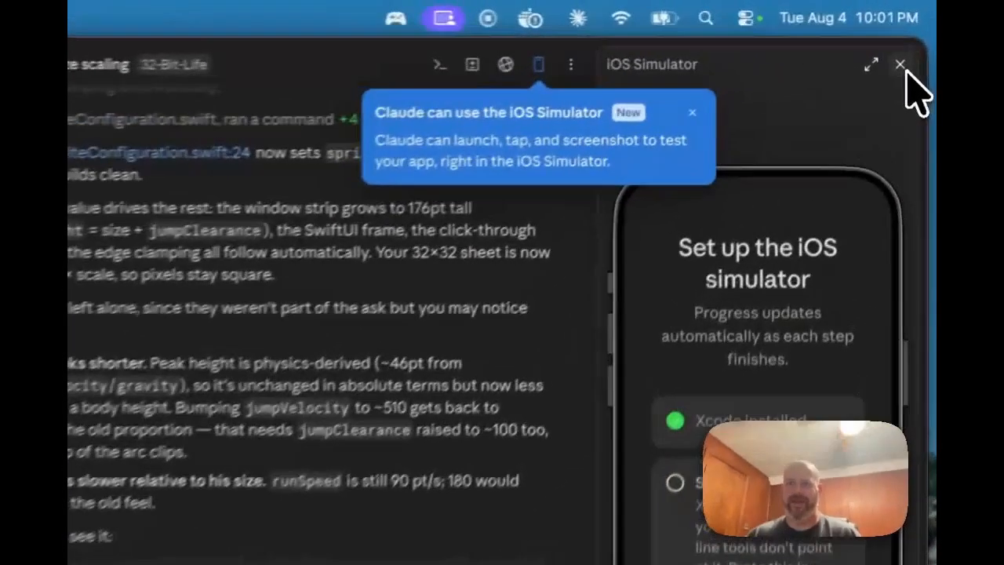
{"action": "left_click", "coordinate": [918, 33]}
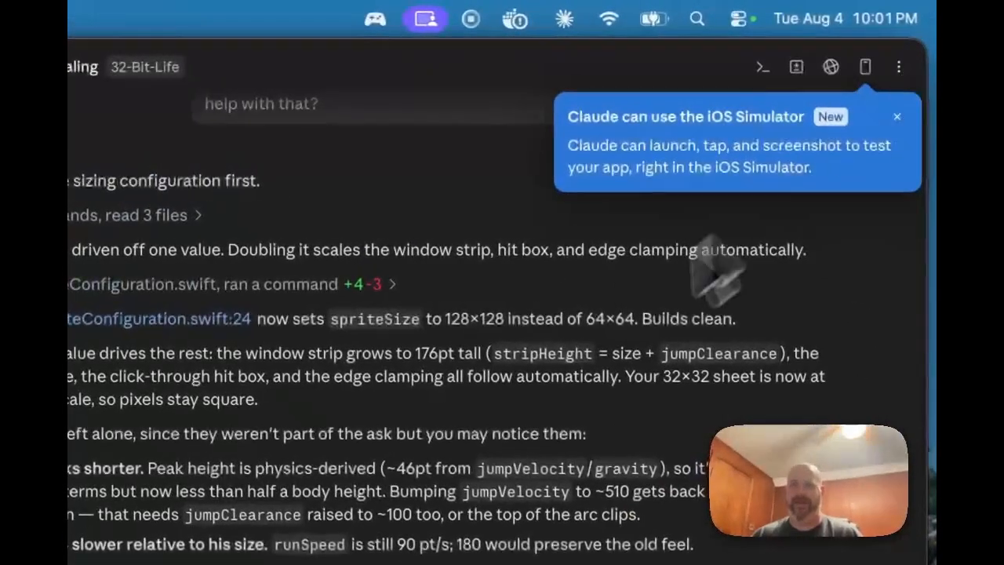
Step: Dismiss the simulator tip and open project.pbxproj's diff in VS Code's Source Control
{"action": "left_click", "coordinate": [897, 118]}
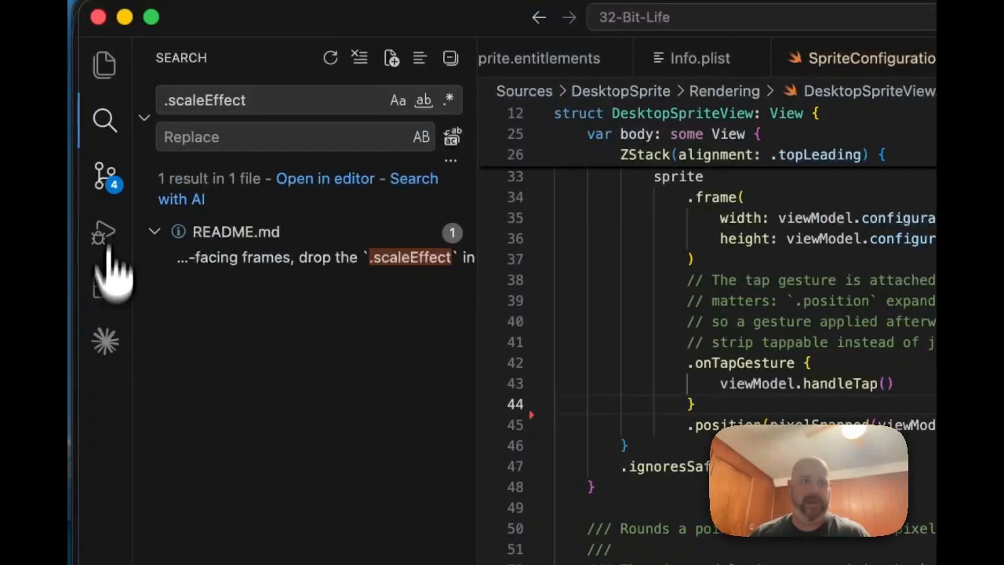
{"action": "left_click", "coordinate": [109, 179]}
{"action": "left_click", "coordinate": [223, 224]}
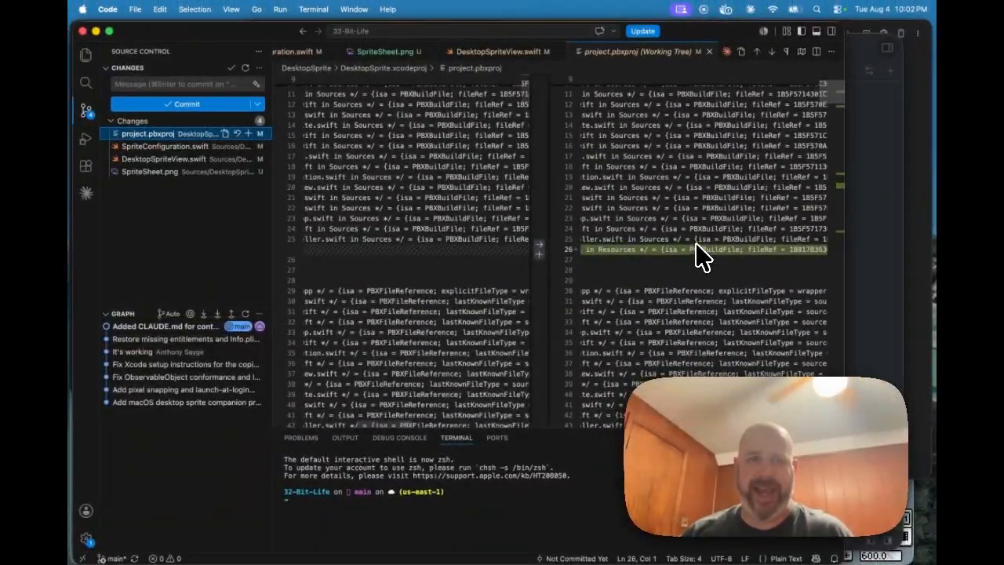
Step: Review the SpriteConfiguration.swift, DesktopSpriteView.swift and SpriteSheet.png changes in Source Control
{"action": "scroll", "coordinate": [672, 262], "scroll_direction": "left", "scroll_amount": 5}
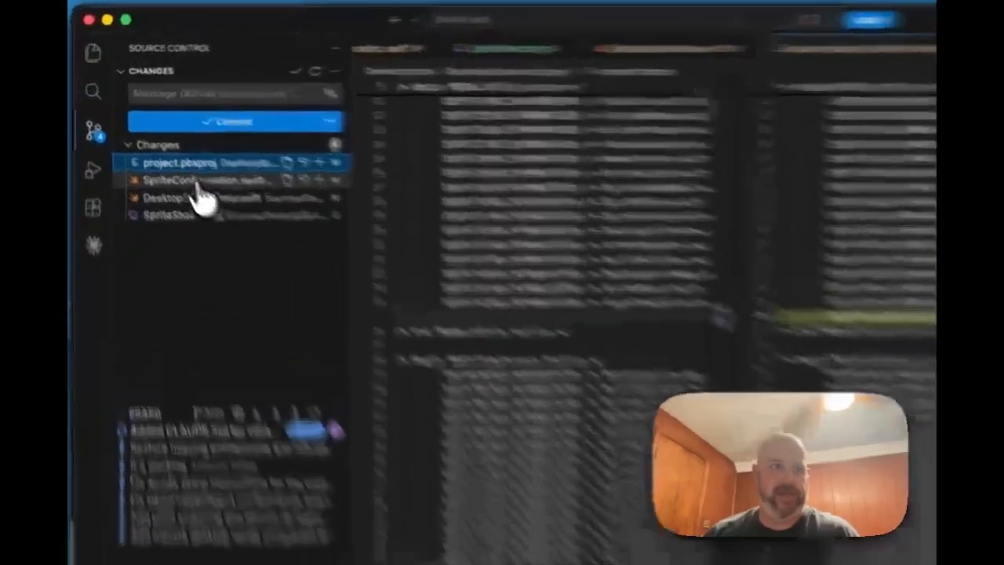
{"action": "left_click", "coordinate": [198, 184]}
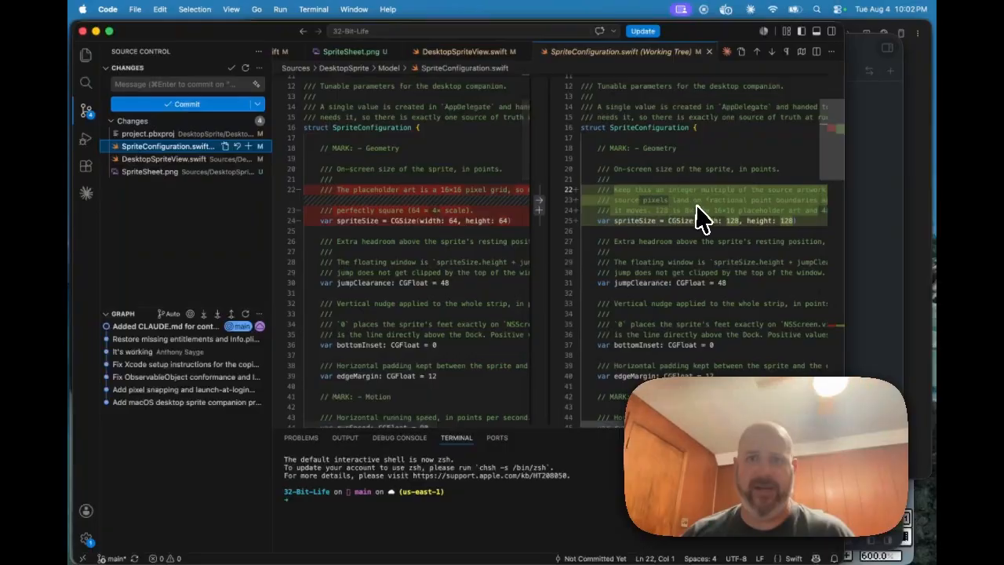
{"action": "scroll", "coordinate": [701, 219], "scroll_direction": "right", "scroll_amount": 5}
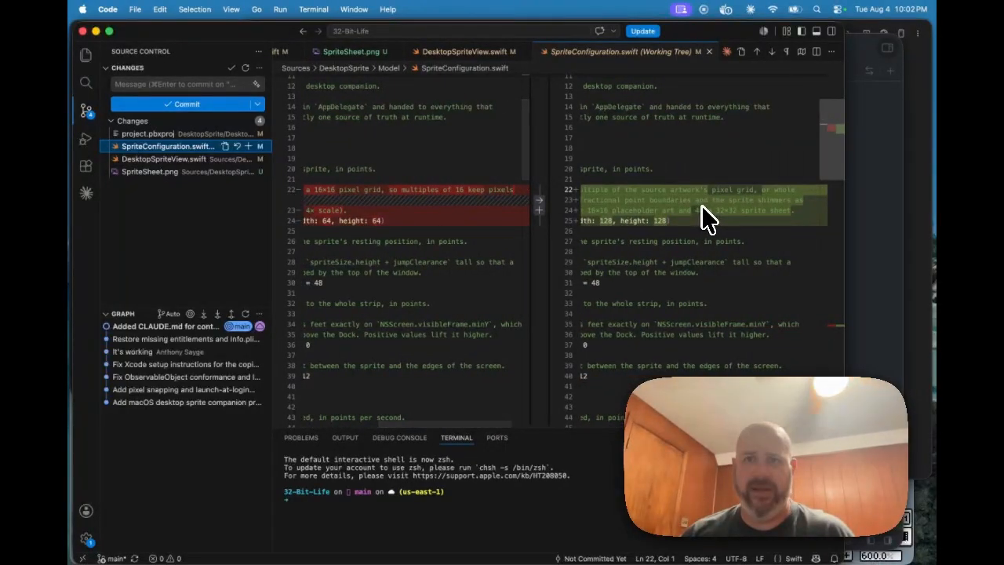
{"action": "scroll", "coordinate": [703, 219], "scroll_direction": "left", "scroll_amount": 5}
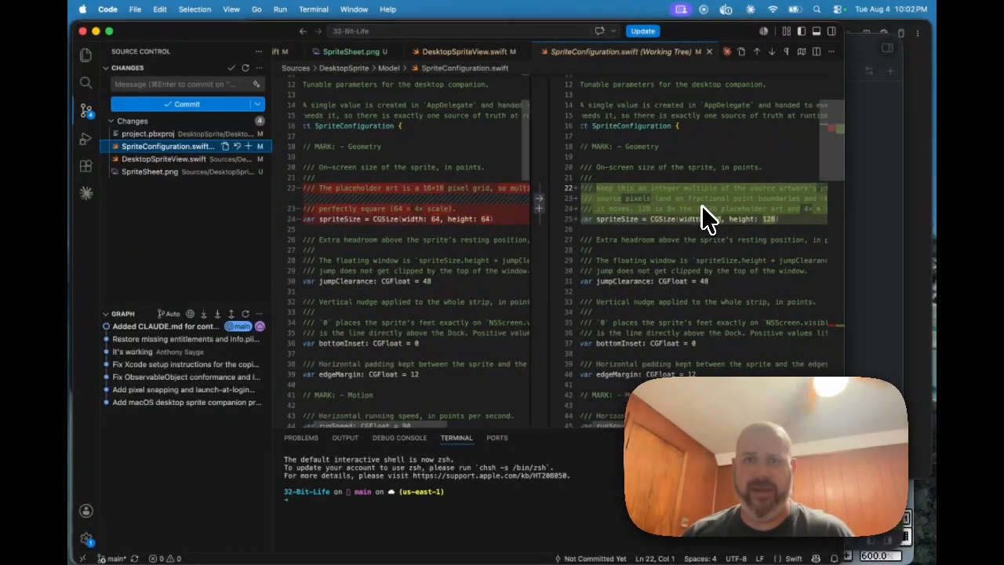
{"action": "scroll", "coordinate": [704, 219], "scroll_direction": "left", "scroll_amount": 2}
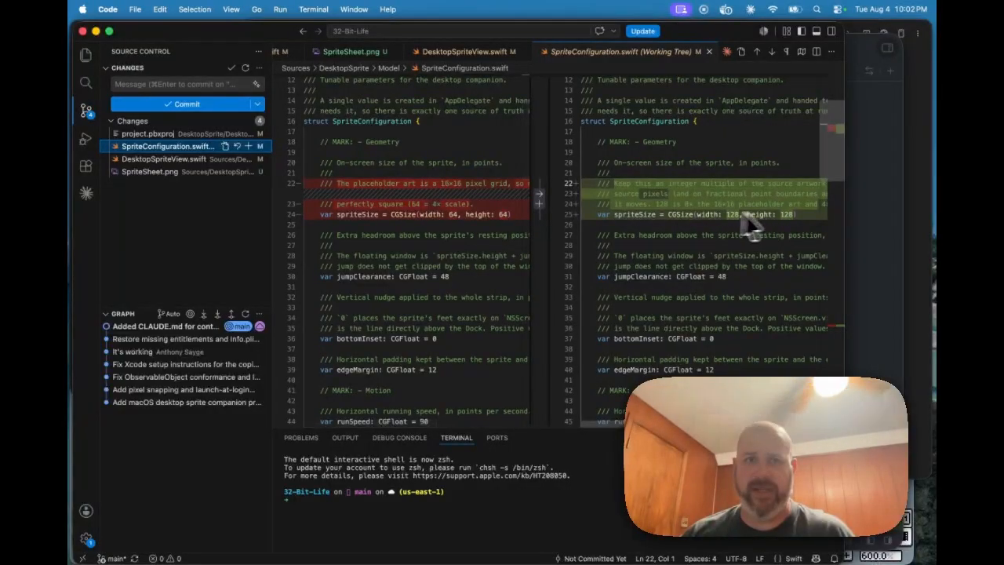
{"action": "left_click", "coordinate": [163, 159]}
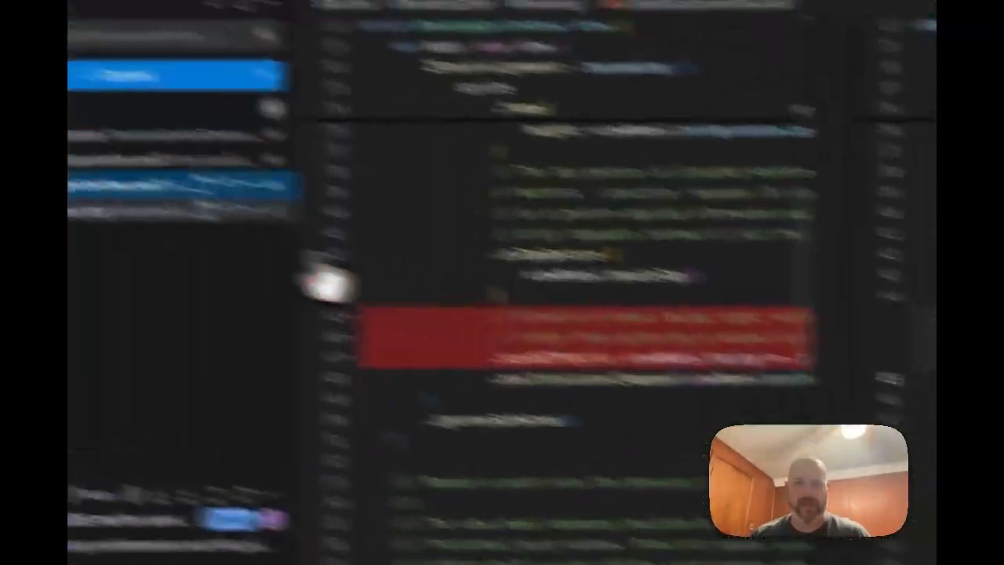
{"action": "left_click", "coordinate": [252, 234]}
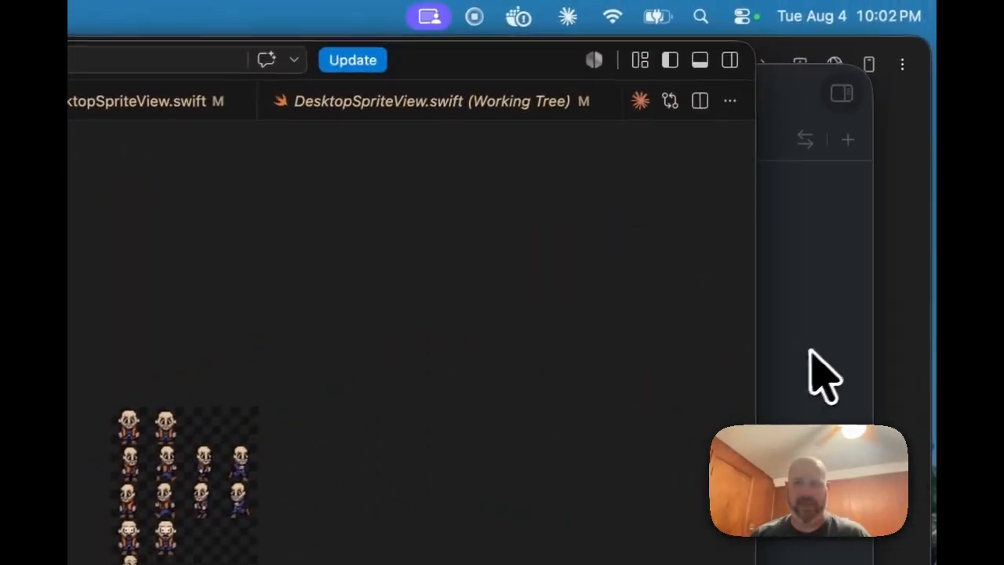
Step: Bring Xcode forward and run DesktopSprite to show the enlarged SpriteSheet character
{"action": "left_click", "coordinate": [794, 352]}
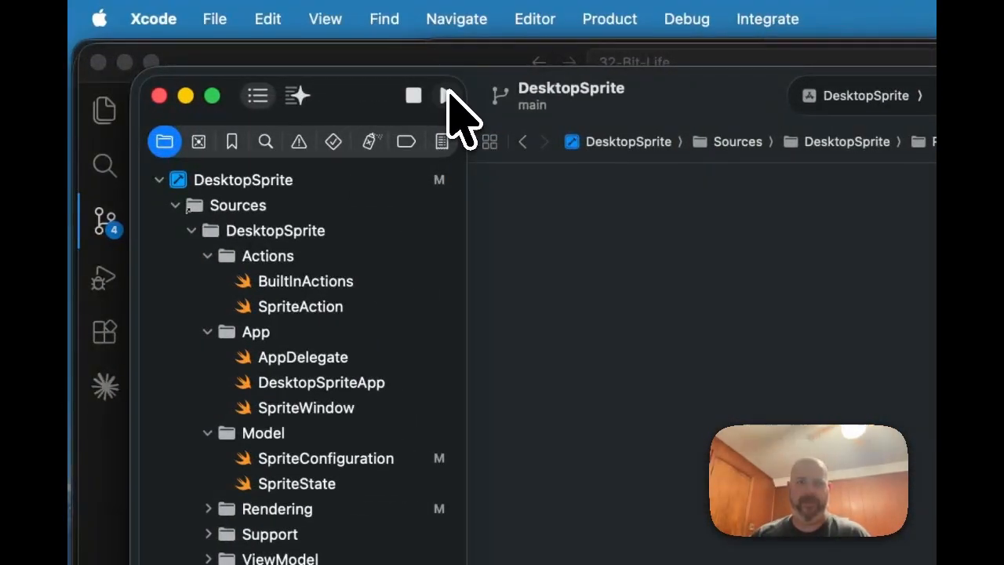
{"action": "left_click", "coordinate": [446, 95]}
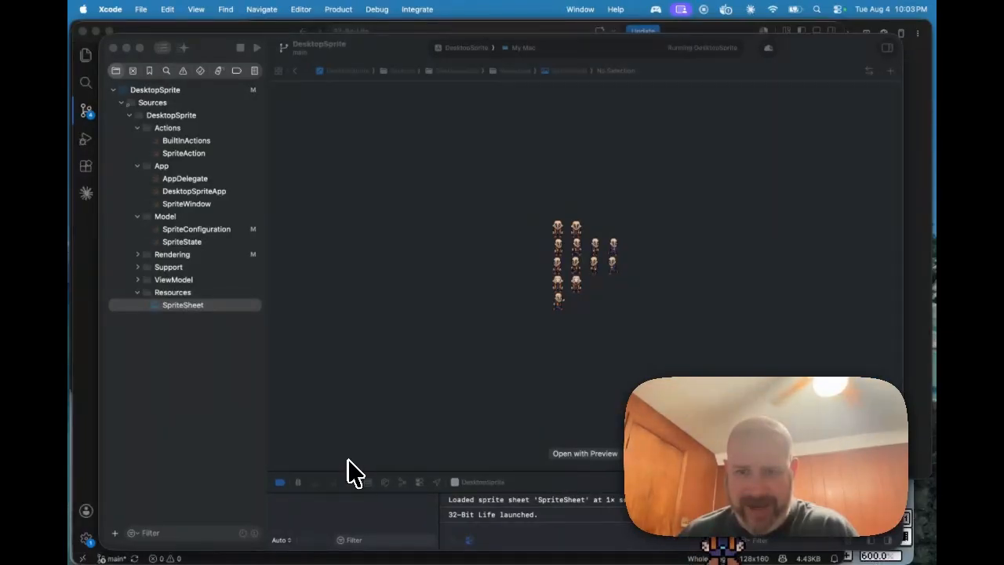
Step: Open the 32-Bit Life status menu showing Show Sprite, Play a sound and Quit
{"action": "mouse_move", "coordinate": [540, 557]}
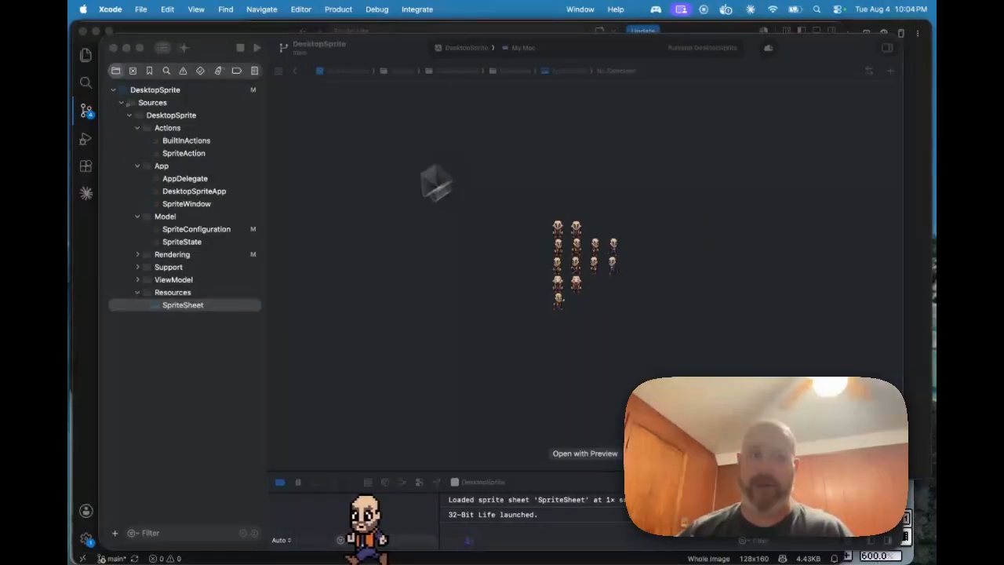
{"action": "left_click", "coordinate": [657, 9]}
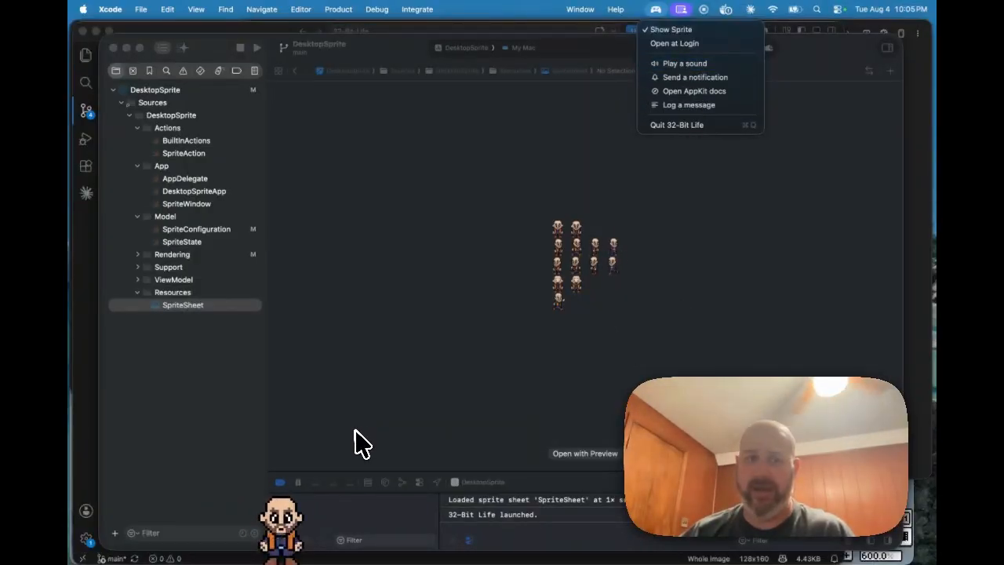
Step: Dismiss the status menu by tapping the sprite at the bottom of the desktop
{"action": "left_click", "coordinate": [280, 528]}
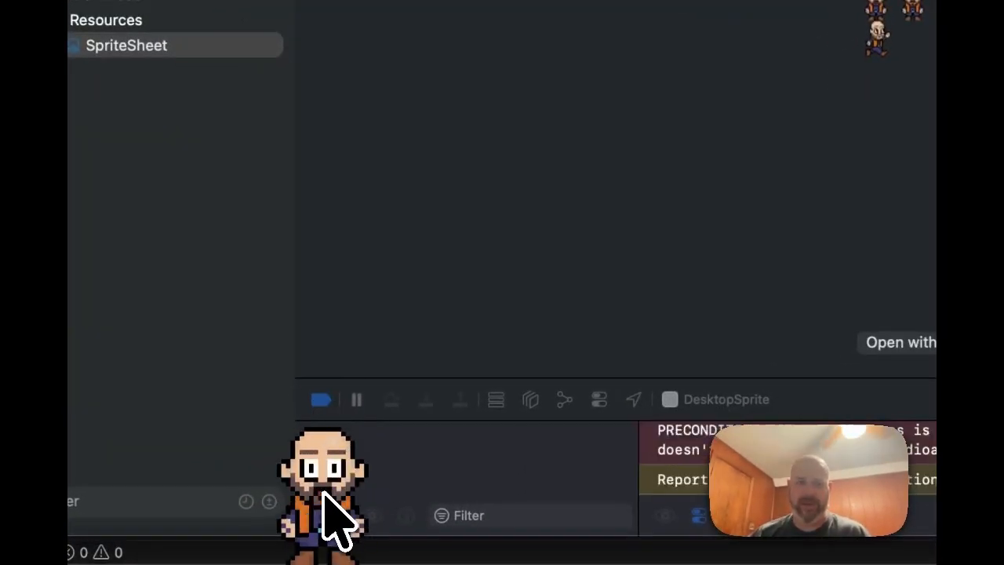
Step: Tap the enlarged sprite four times so it hops and logs taps to the console
{"action": "left_click", "coordinate": [323, 492]}
{"action": "left_click", "coordinate": [322, 492]}
{"action": "left_click", "coordinate": [322, 492]}
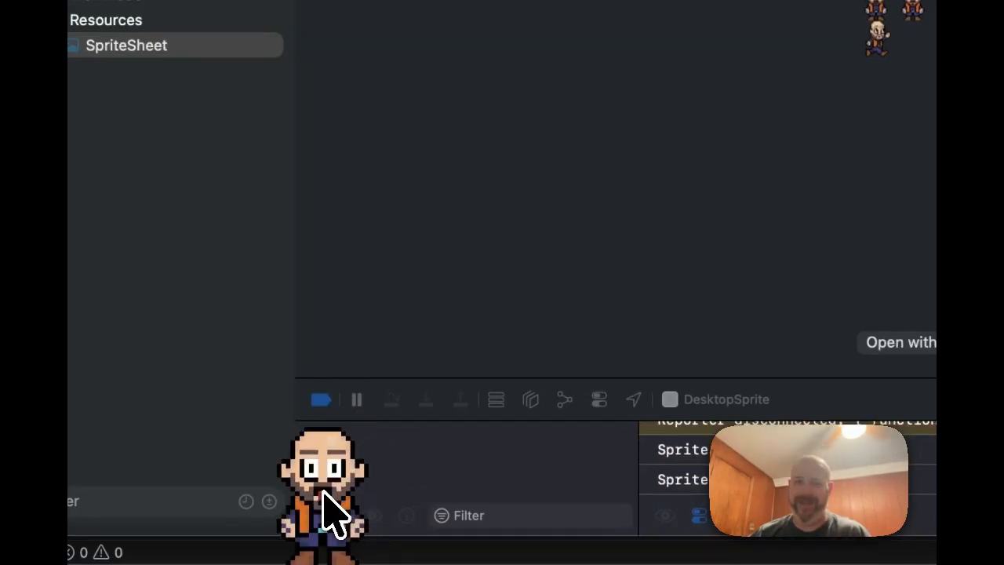
{"action": "left_click", "coordinate": [323, 492]}
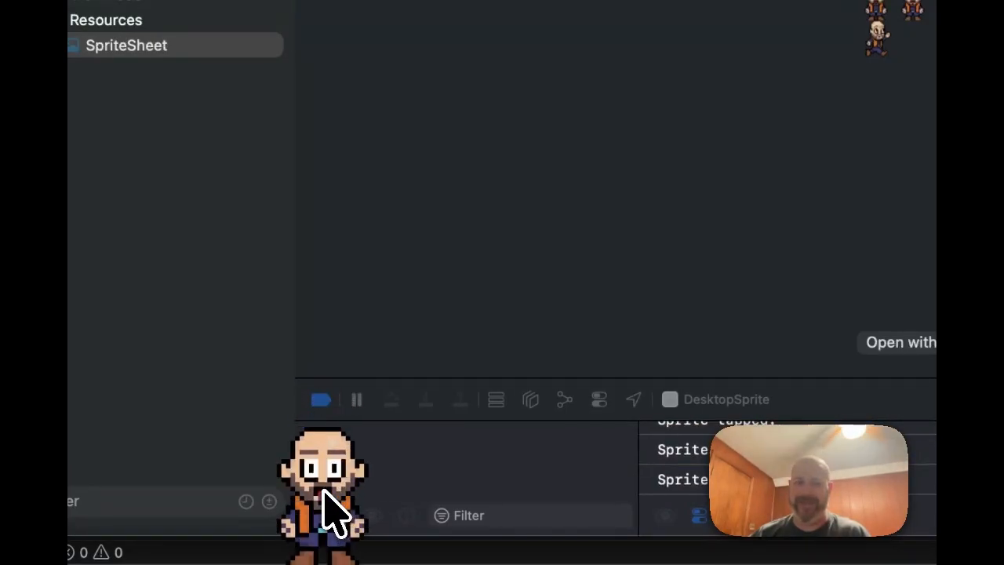